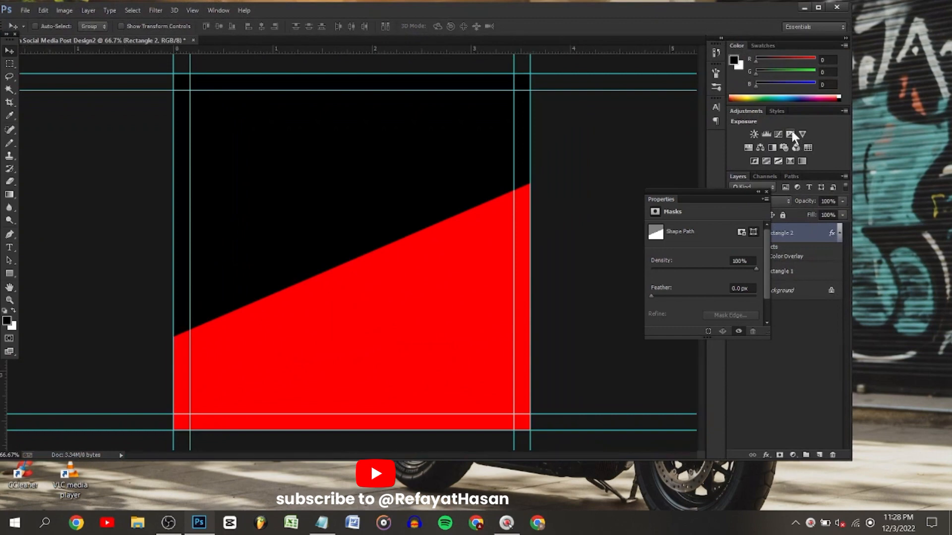
Open the cut-out watch image images__71_-removebg-preview from the Downloads folder.
click(816, 10)
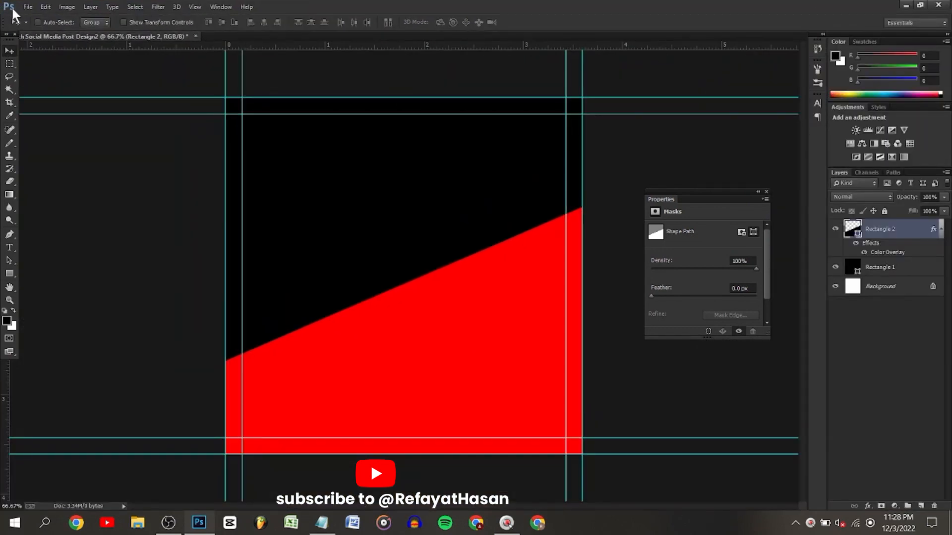
click(28, 7)
click(44, 31)
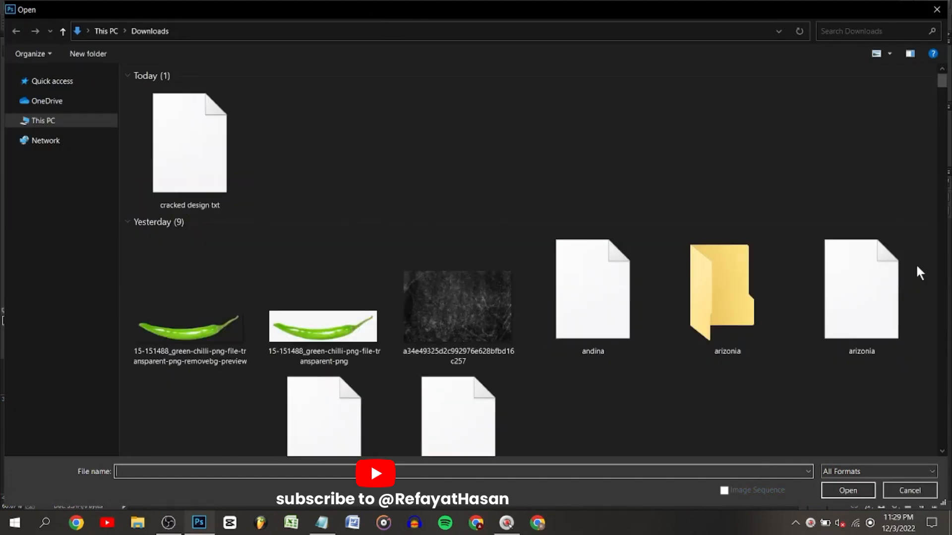
scroll(936, 259, down, 5)
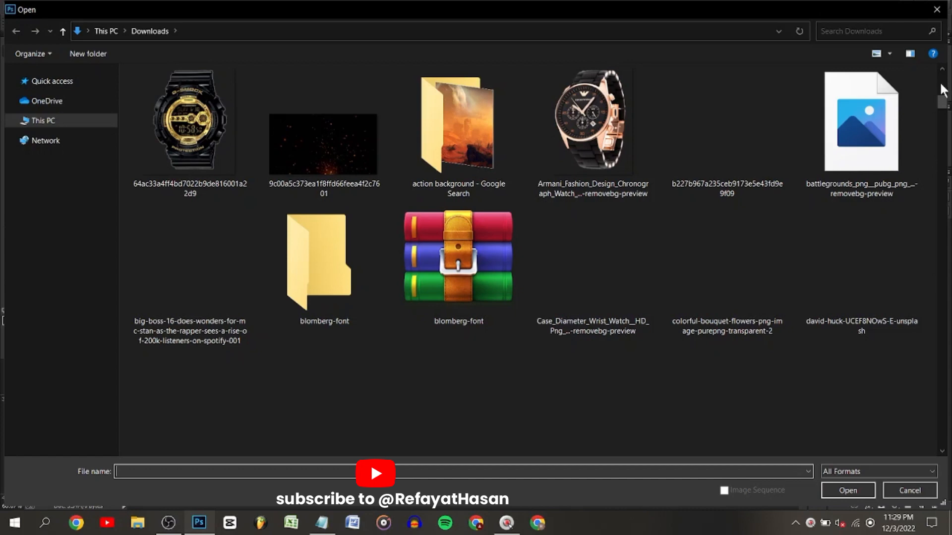
scroll(942, 90, up, 5)
scroll(944, 94, down, 2)
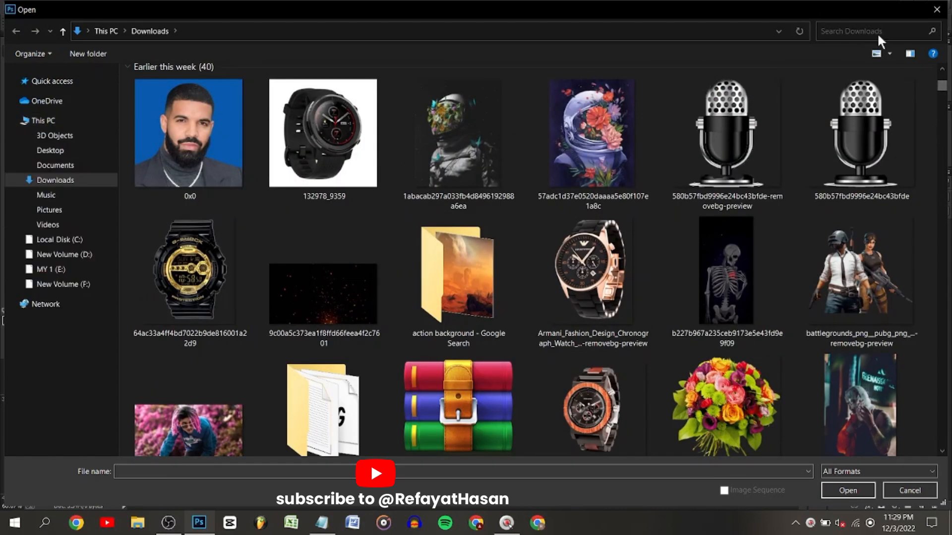
scroll(942, 77, down, 3)
scroll(942, 77, up, 5)
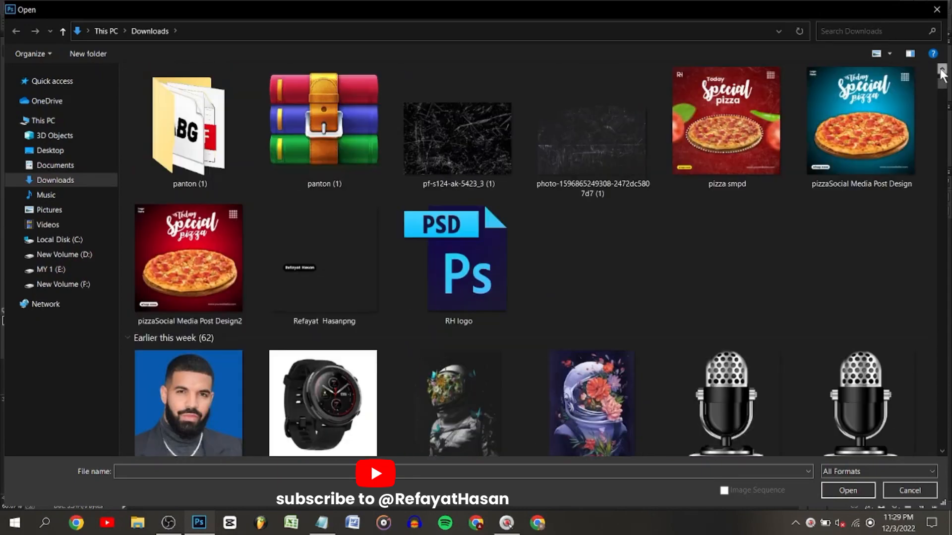
scroll(945, 168, up, 2)
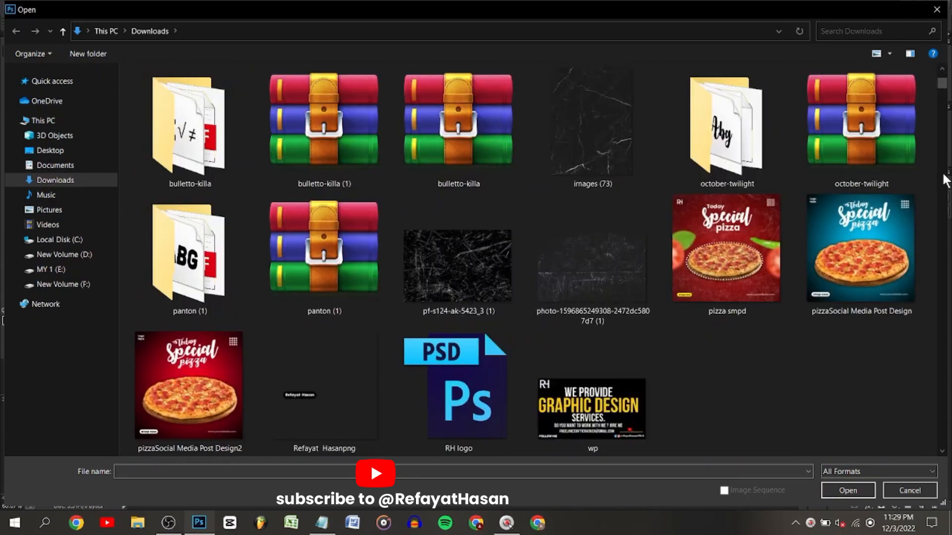
scroll(945, 176, down, 10)
scroll(944, 181, down, 8)
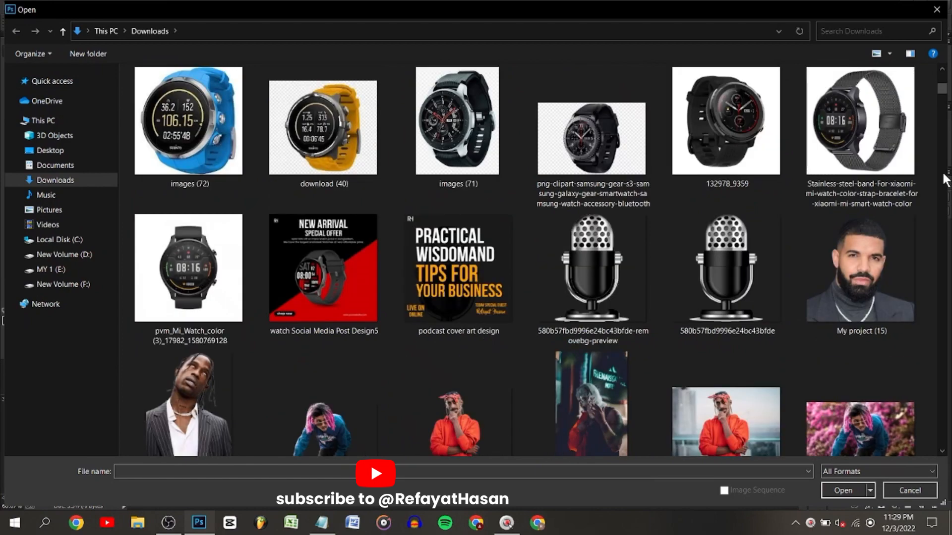
scroll(797, 198, up, 3)
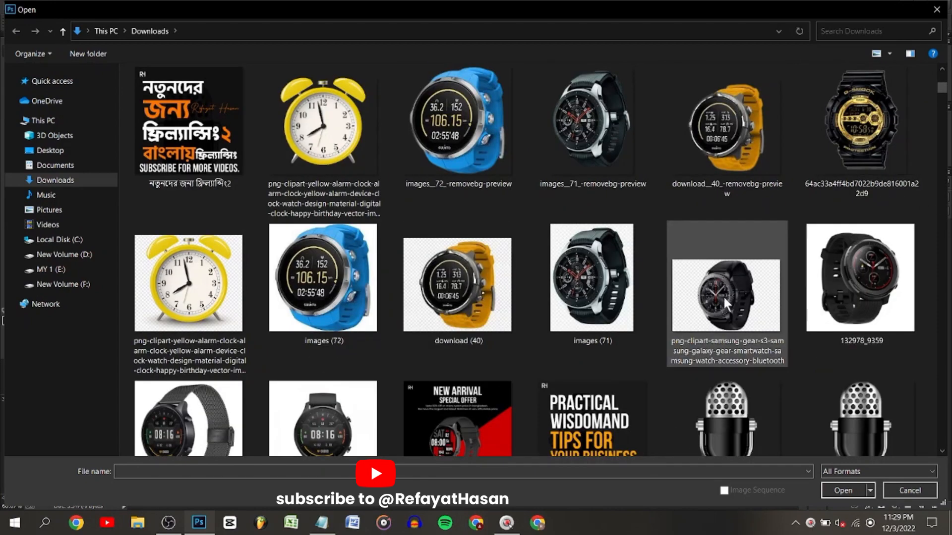
click(573, 172)
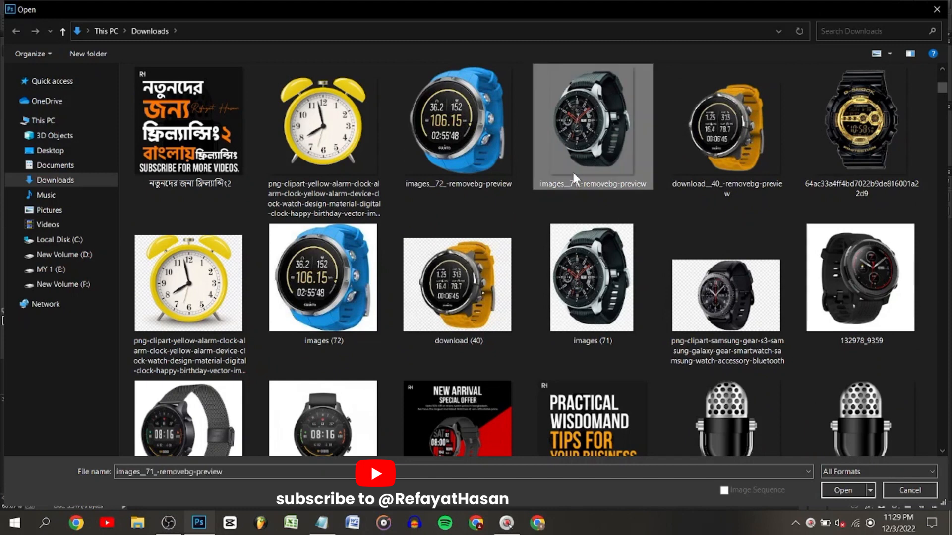
click(832, 490)
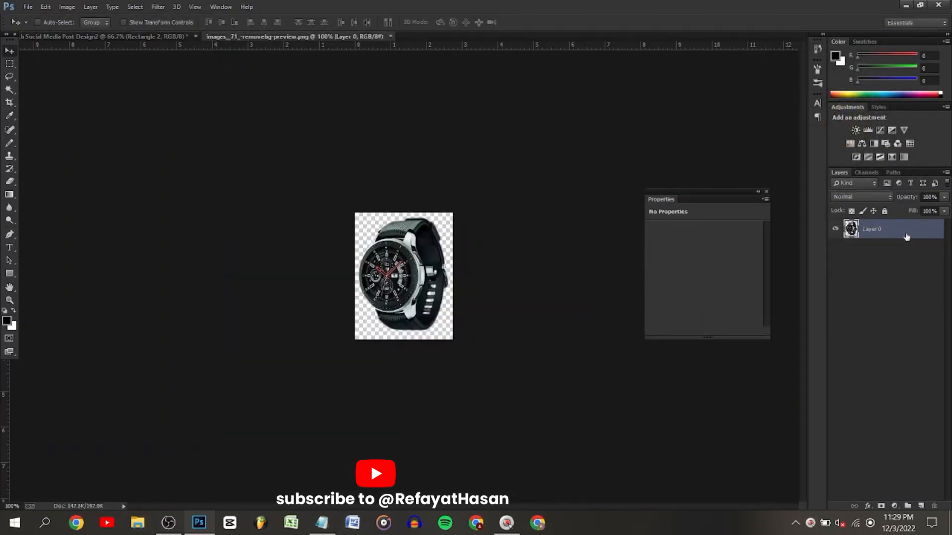
Convert the watch layer to a smart object and bring it into the social media post document.
right_click(906, 236)
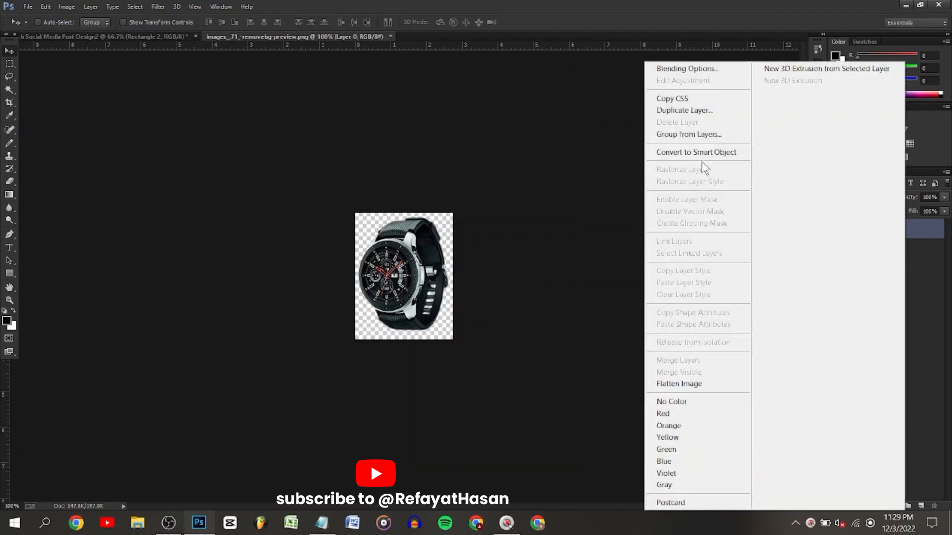
click(687, 154)
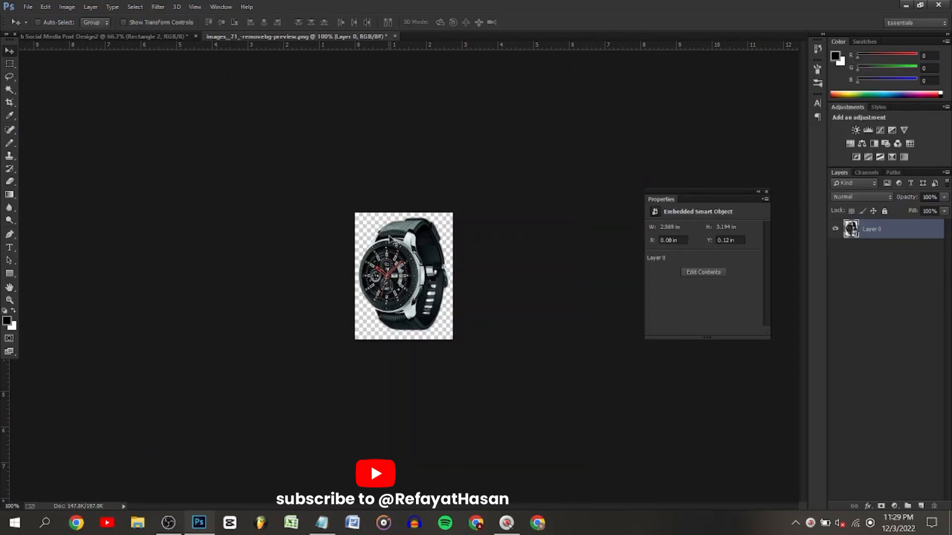
drag(393, 241, 401, 296)
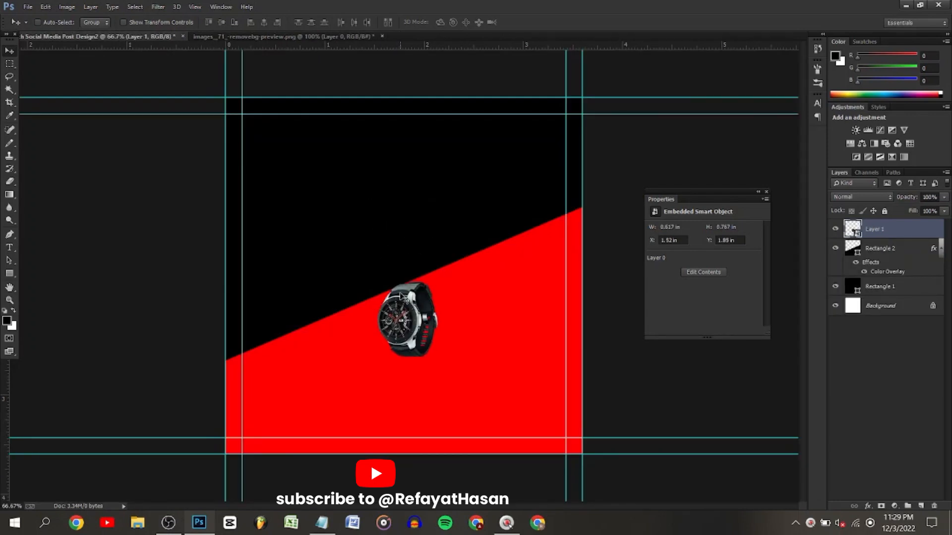
Scale the watch up to about 76% and move it near the centre of the black and red canvas.
key(ctrl+t)
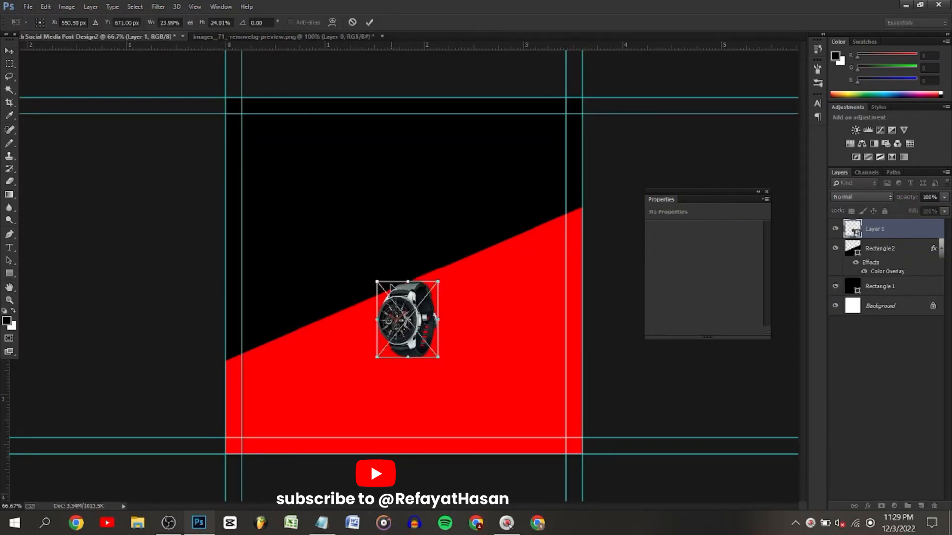
drag(379, 283, 182, 173)
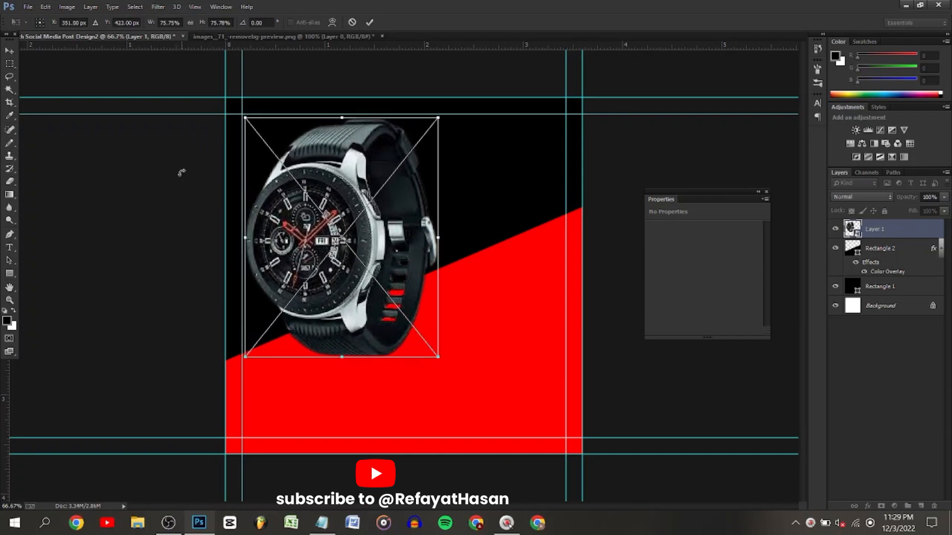
click(369, 22)
drag(355, 234, 409, 282)
Reduce the watch to about 67% and move it slightly up and left on the canvas.
key(ctrl+t)
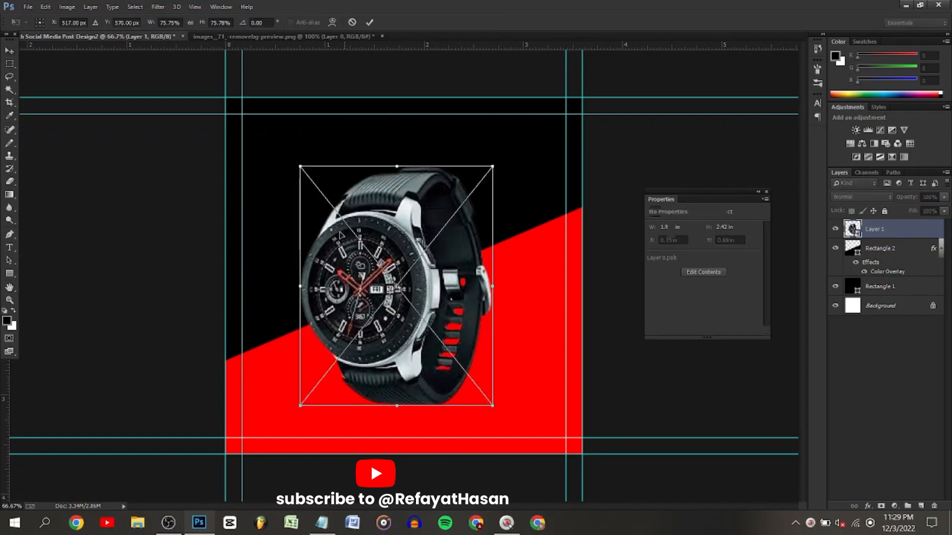
drag(300, 164, 320, 196)
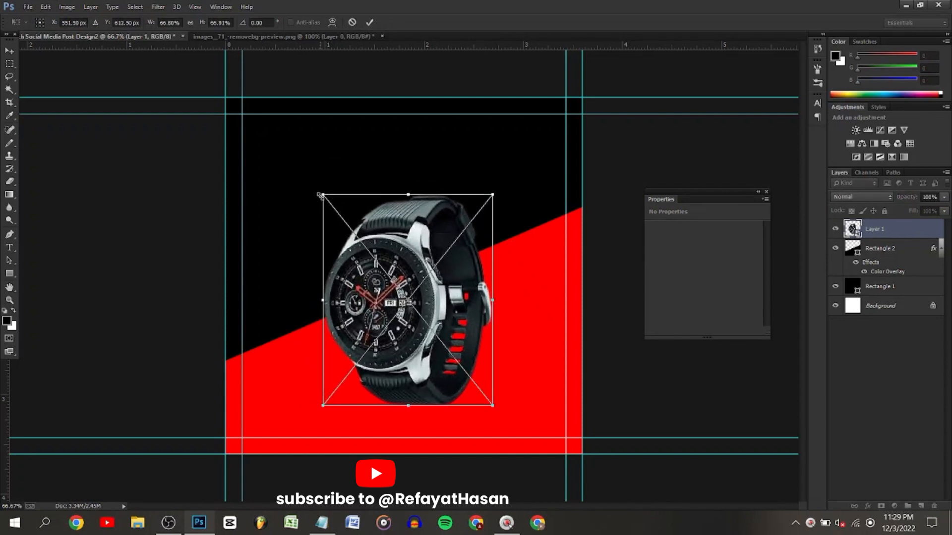
click(370, 22)
drag(432, 306, 414, 287)
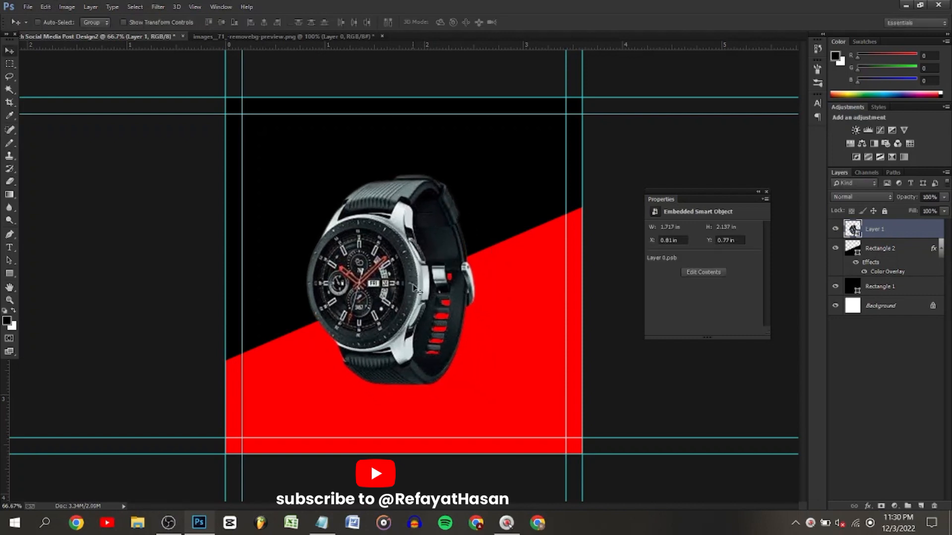
Enlarge the watch slightly to about 1.78 in wide and move it a little lower across the diagonal edge.
key(ctrl+t)
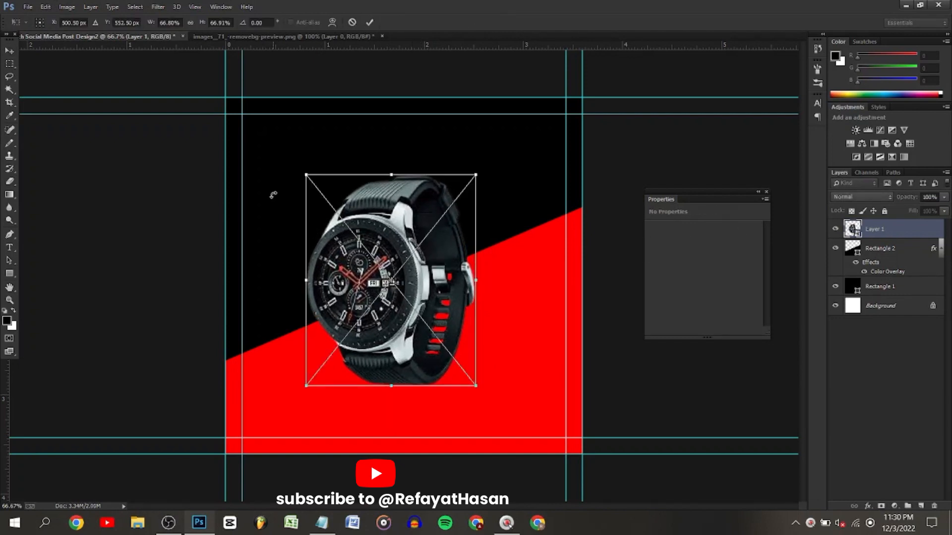
drag(306, 175, 299, 167)
click(370, 25)
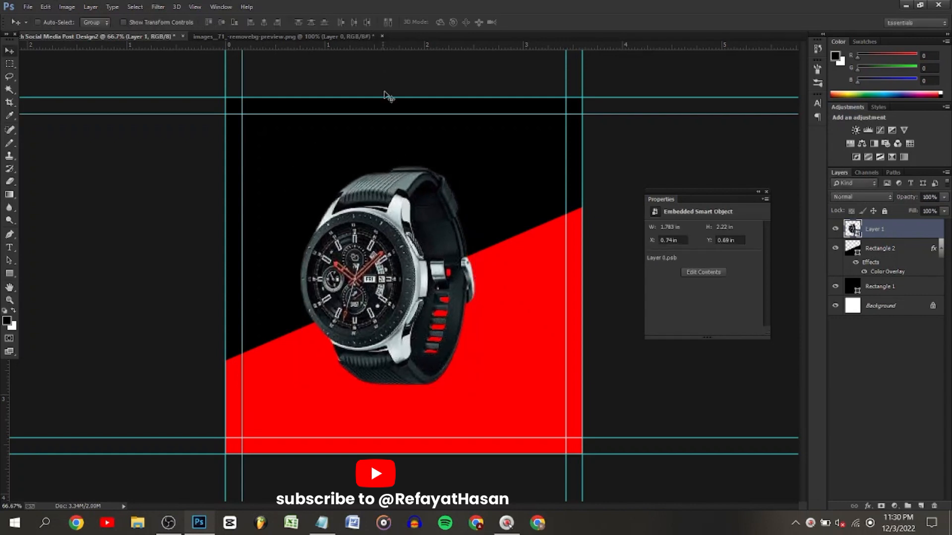
drag(403, 231, 397, 252)
Lower the red Rectangle 2 shape slightly and shift the watch a little to the right.
click(863, 250)
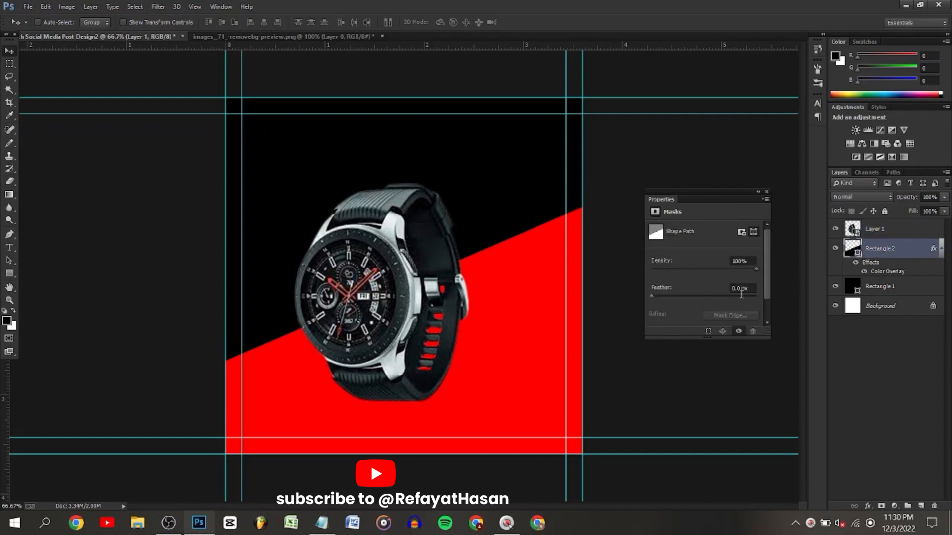
drag(563, 311, 546, 329)
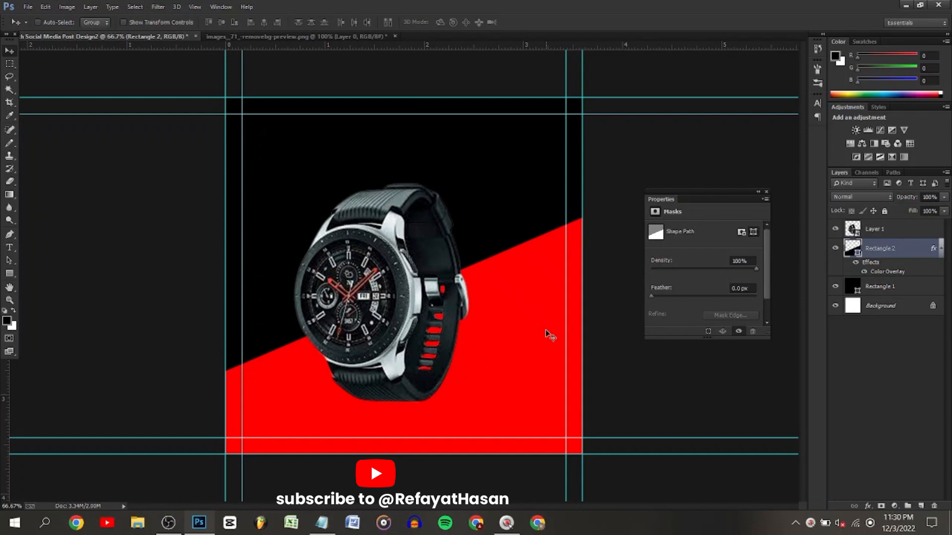
click(885, 230)
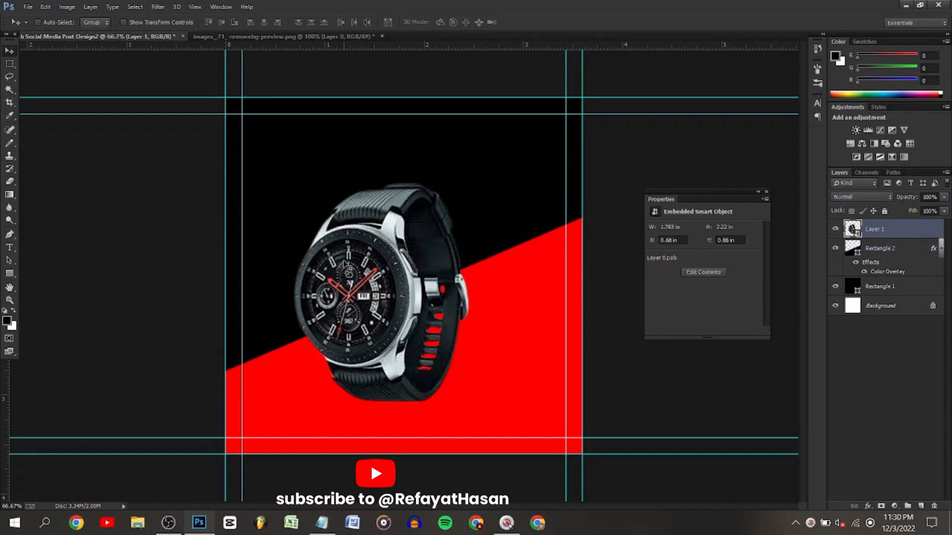
drag(342, 264, 352, 263)
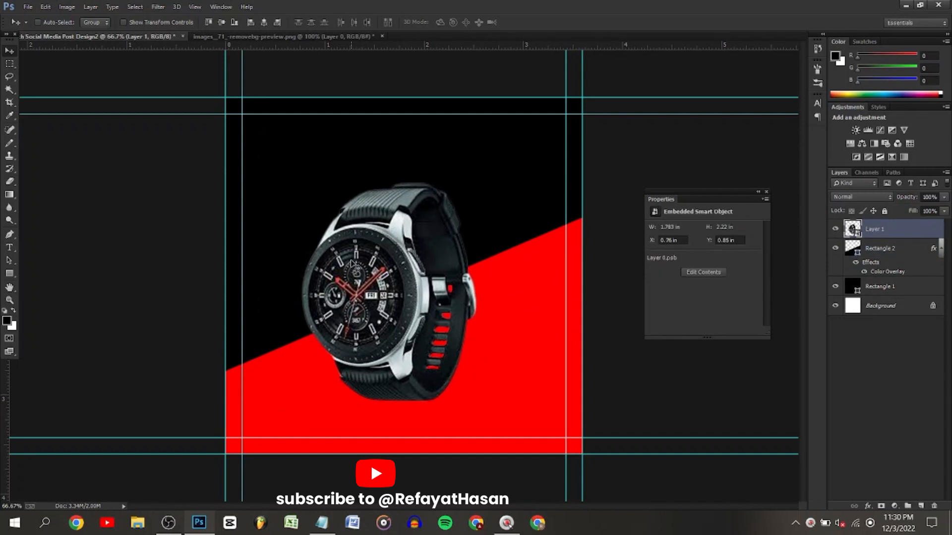
Centre the watch horizontally and vertically on the canvas, and offset it slightly down and left to about X 0.79 in, Y 0.76 in.
key(ctrl+a)
click(263, 22)
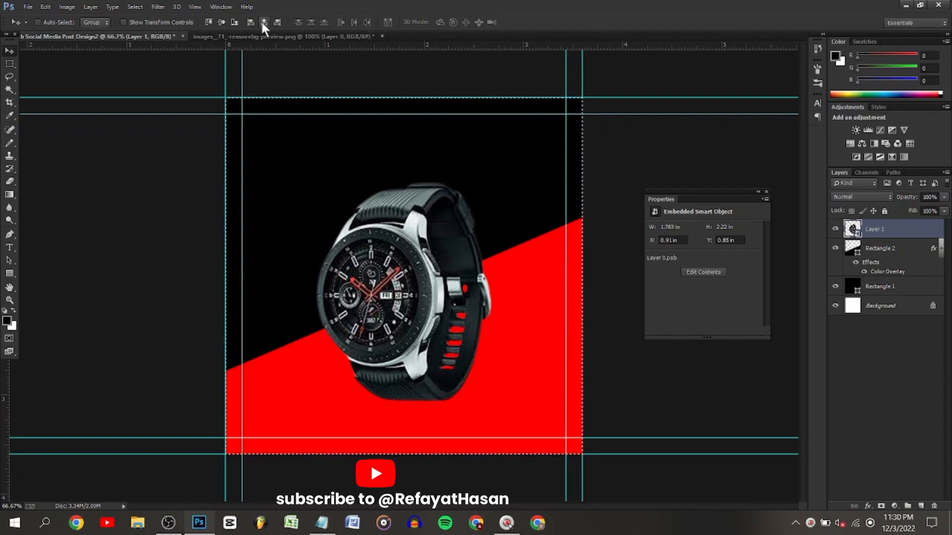
click(221, 22)
key(ctrl+d)
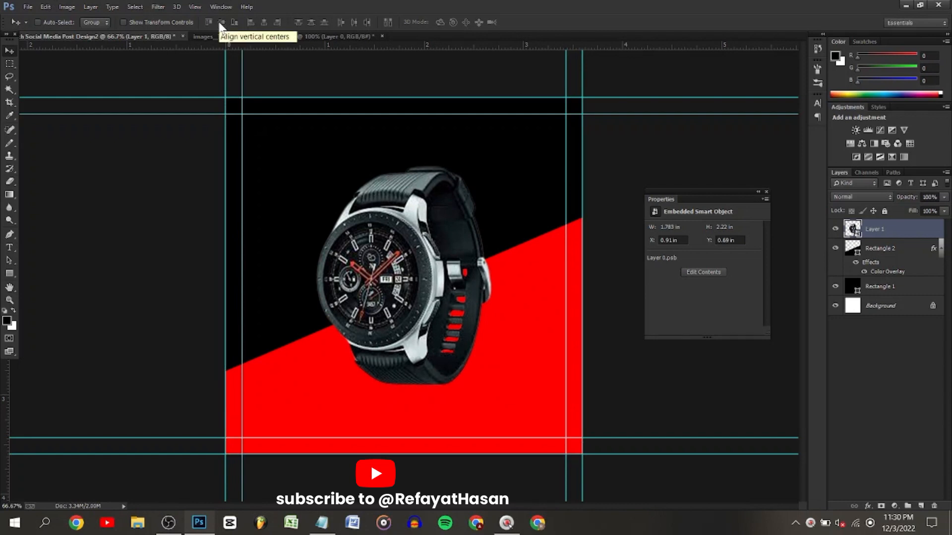
drag(402, 269, 388, 269)
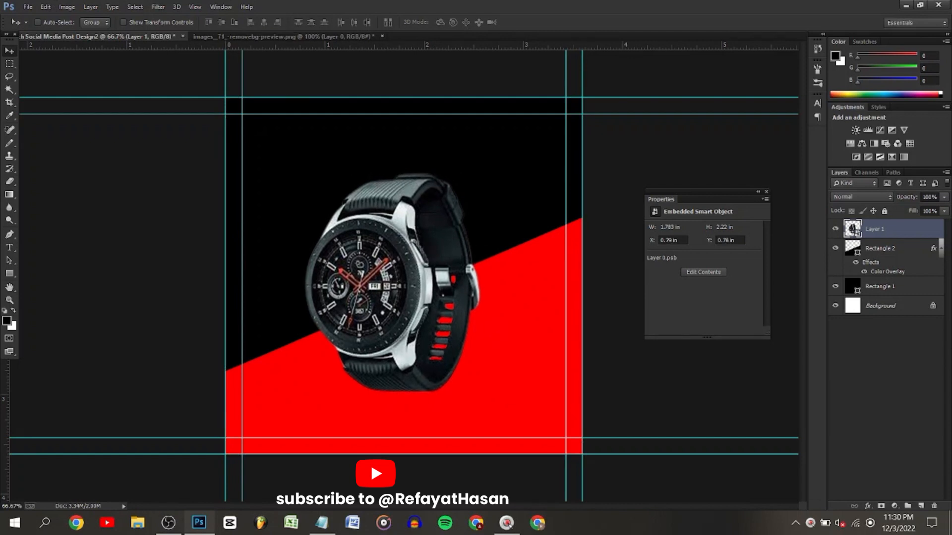
click(905, 251)
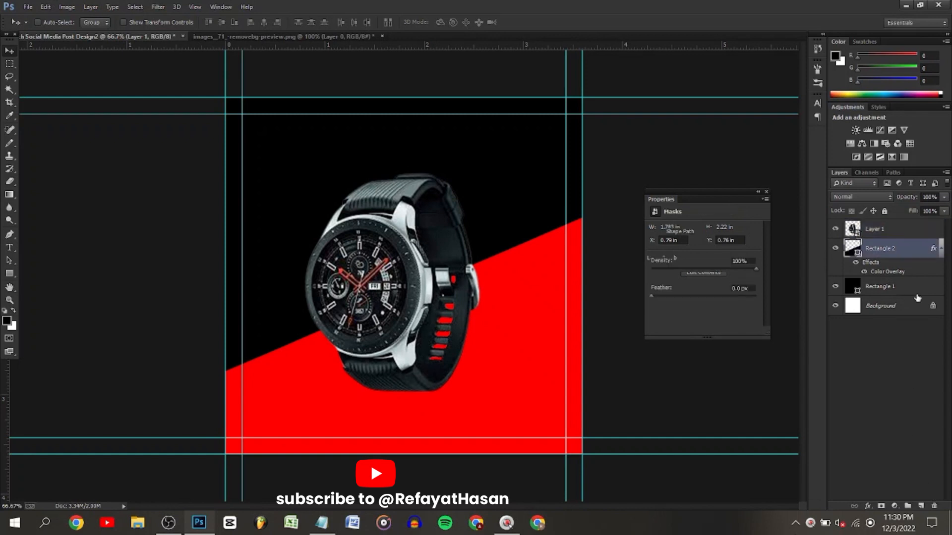
click(921, 506)
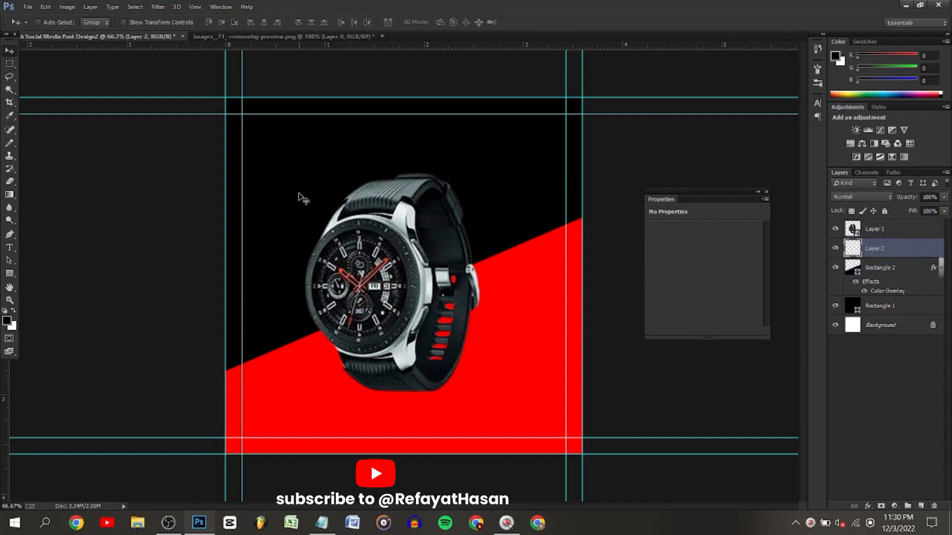
click(9, 142)
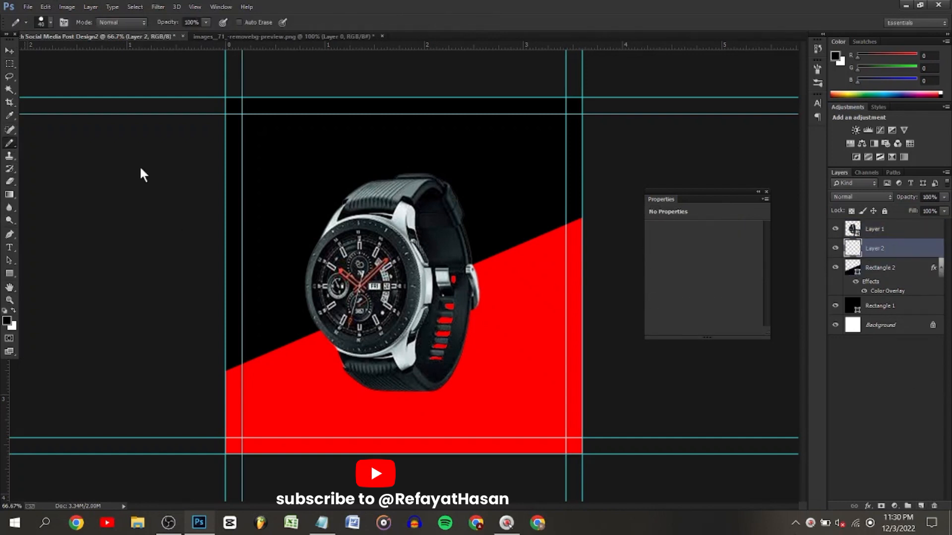
click(50, 22)
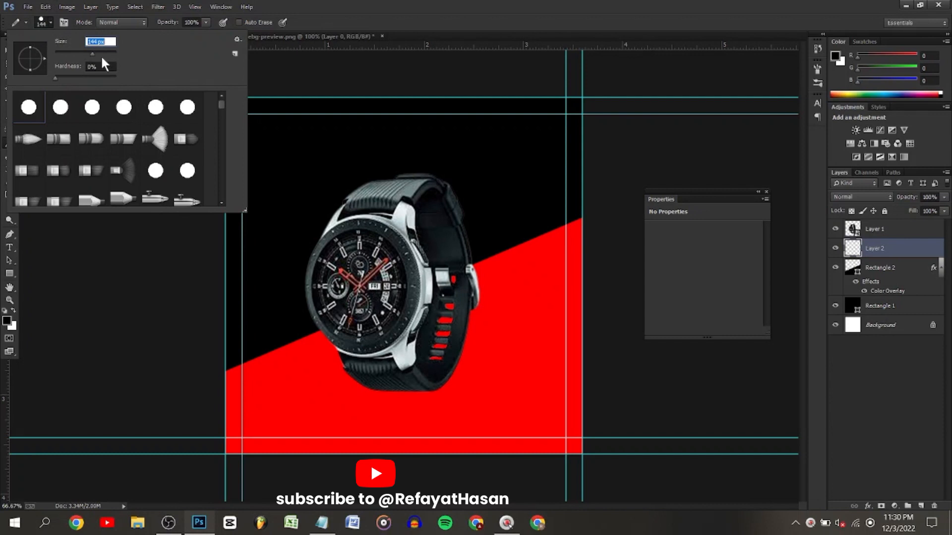
text(407)
key(Return)
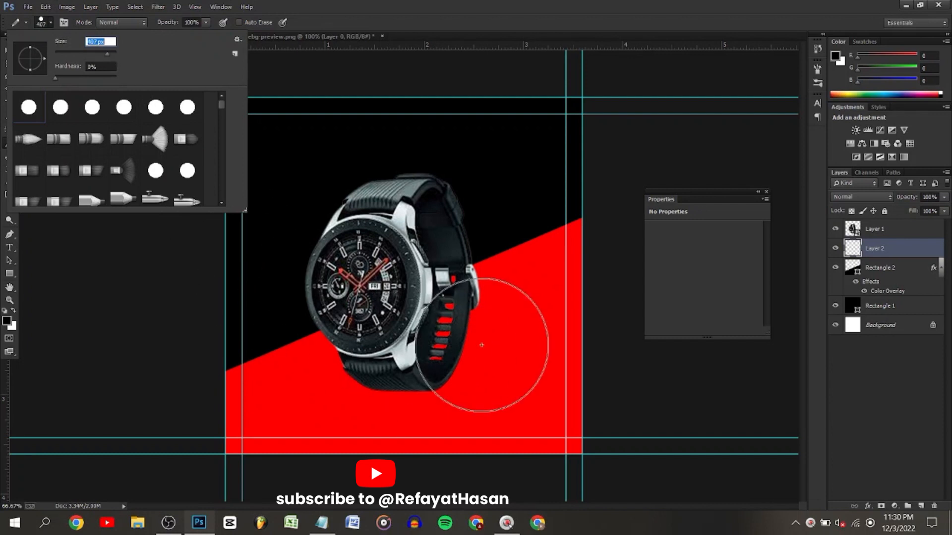
click(498, 341)
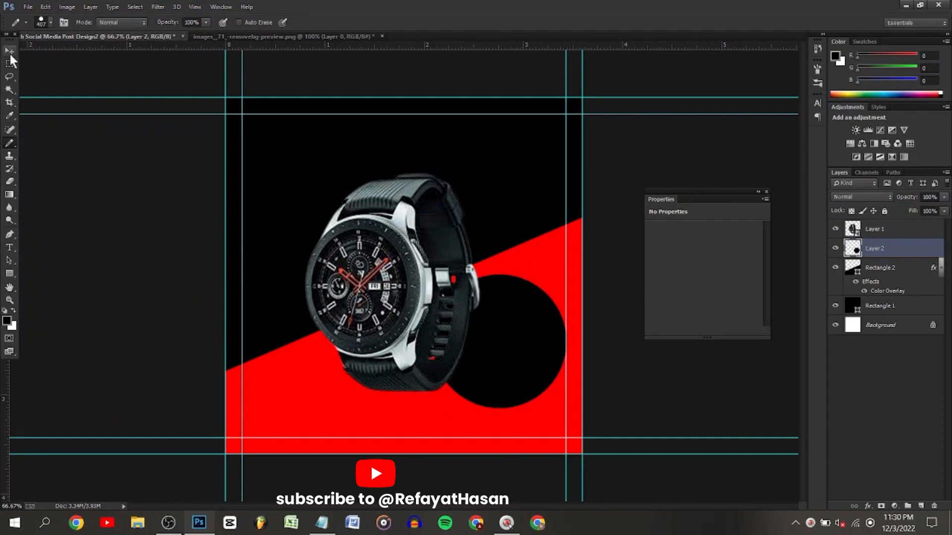
key(Delete)
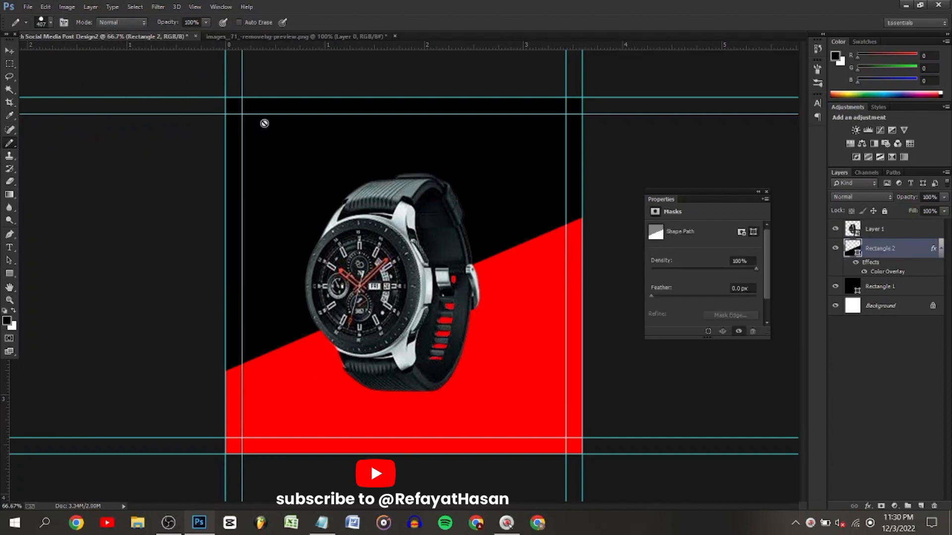
Add a new empty layer above the watch layer and switch from the Pencil to the Brush tool.
click(900, 232)
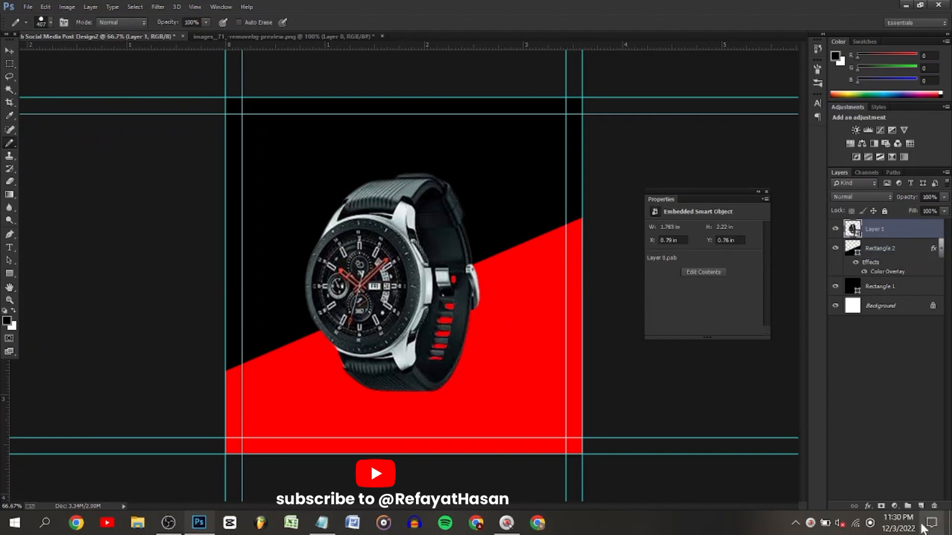
click(922, 507)
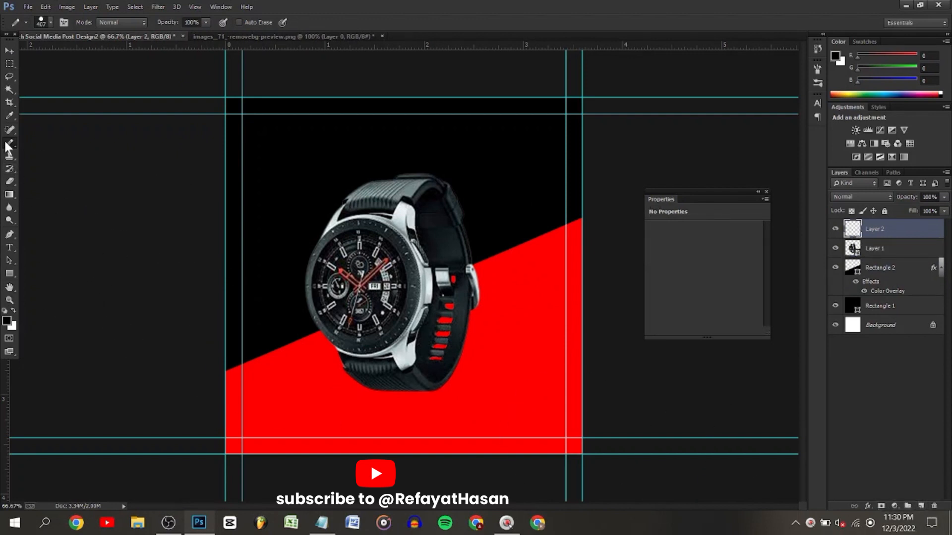
right_click(8, 144)
click(41, 144)
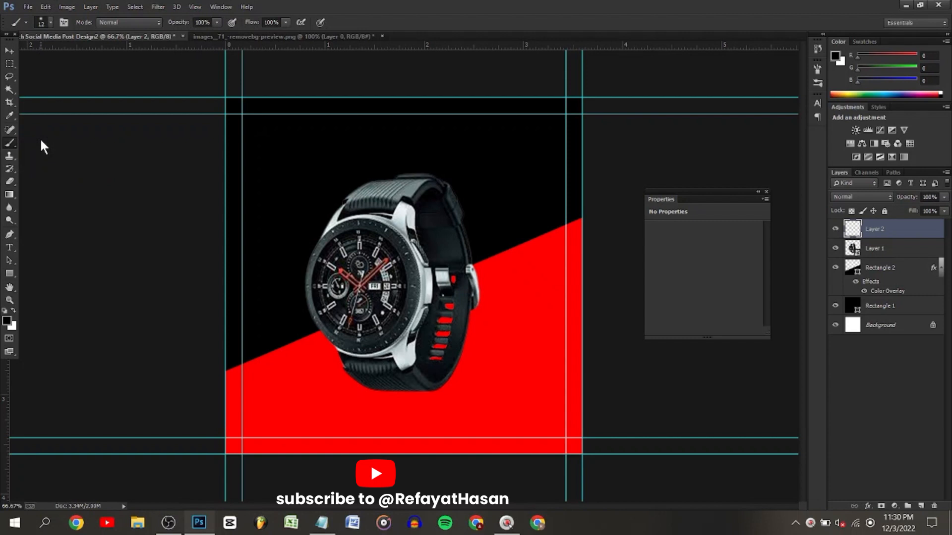
Paint a soft black spot over the red area beside the watch with a 0% hardness brush enlarged to about 456 px.
click(50, 22)
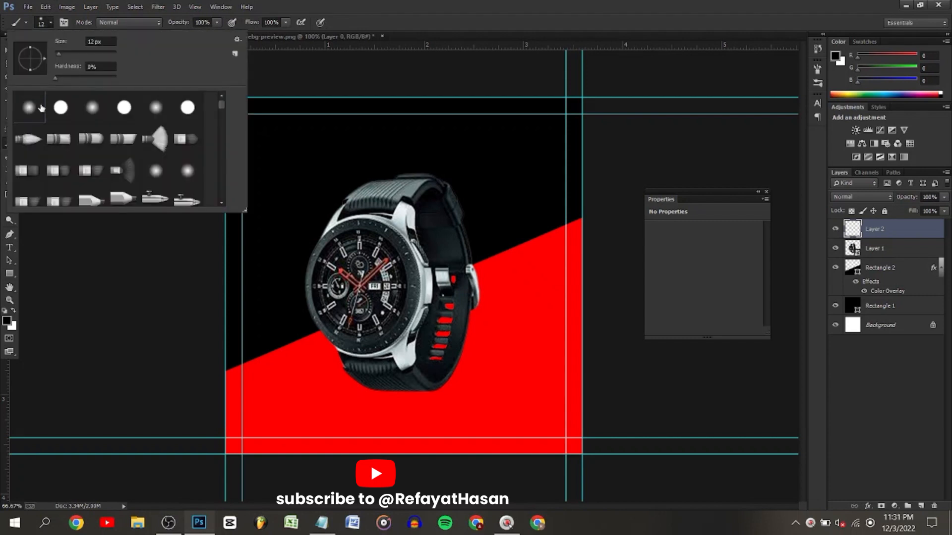
drag(59, 52, 83, 53)
drag(94, 52, 103, 54)
drag(105, 51, 108, 51)
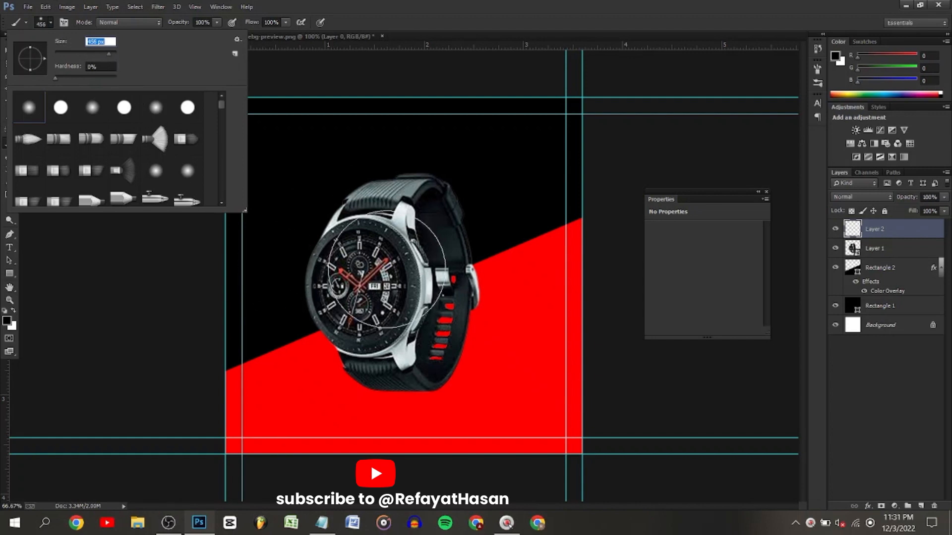
click(487, 339)
click(487, 340)
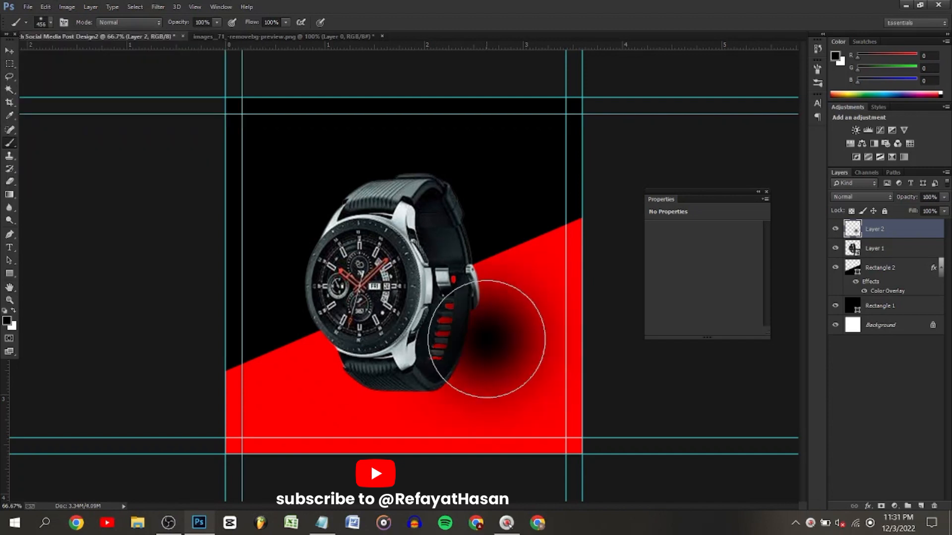
Flatten the black spot to about 63% width and 10.5% height, and place it under the watch as a shadow.
key(ctrl+t)
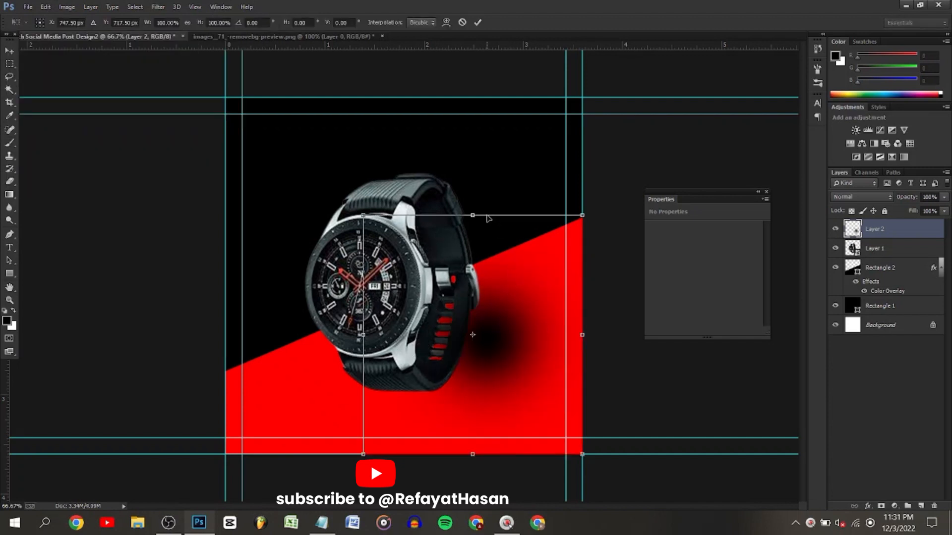
mouse_move(479, 213)
mouse_down()
mouse_move(494, 300)
mouse_move(497, 401)
mouse_move(445, 397)
mouse_up()
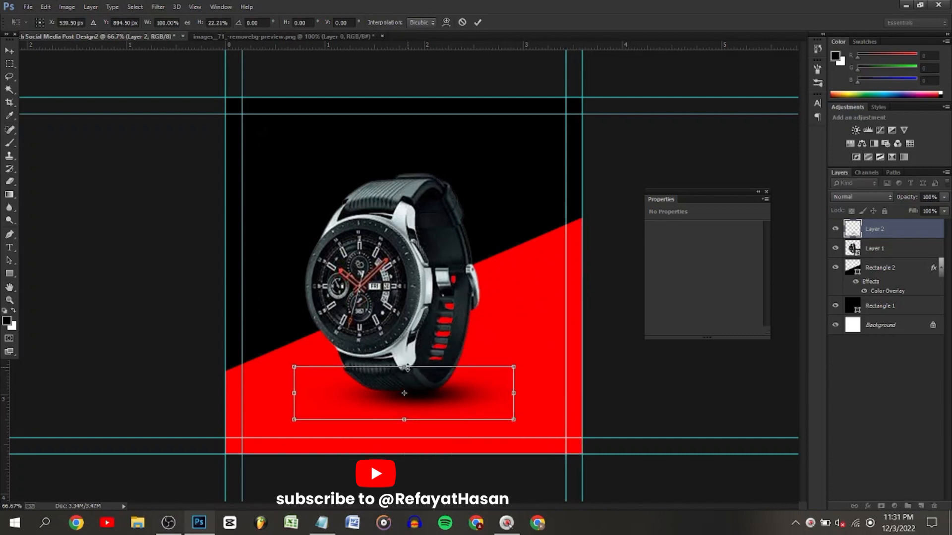
drag(407, 367, 421, 384)
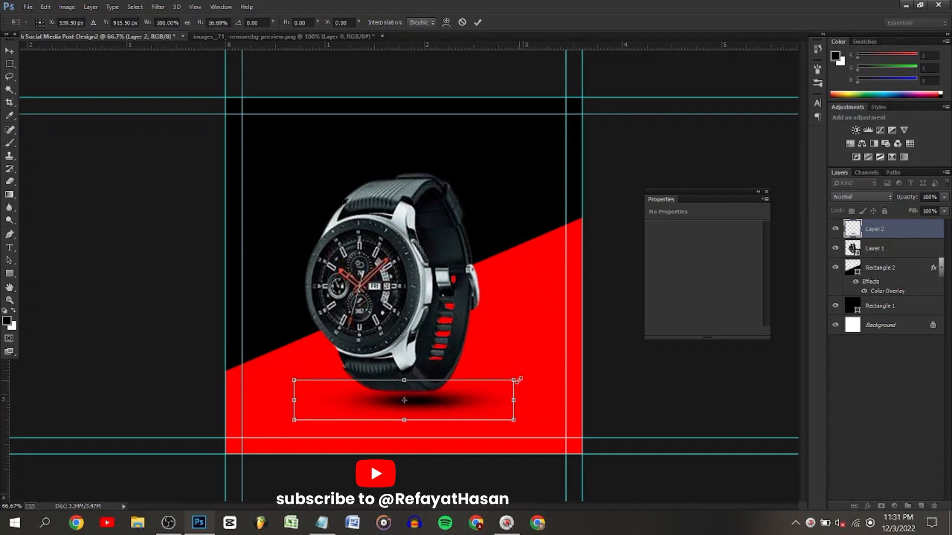
drag(516, 379, 461, 388)
drag(406, 405, 421, 408)
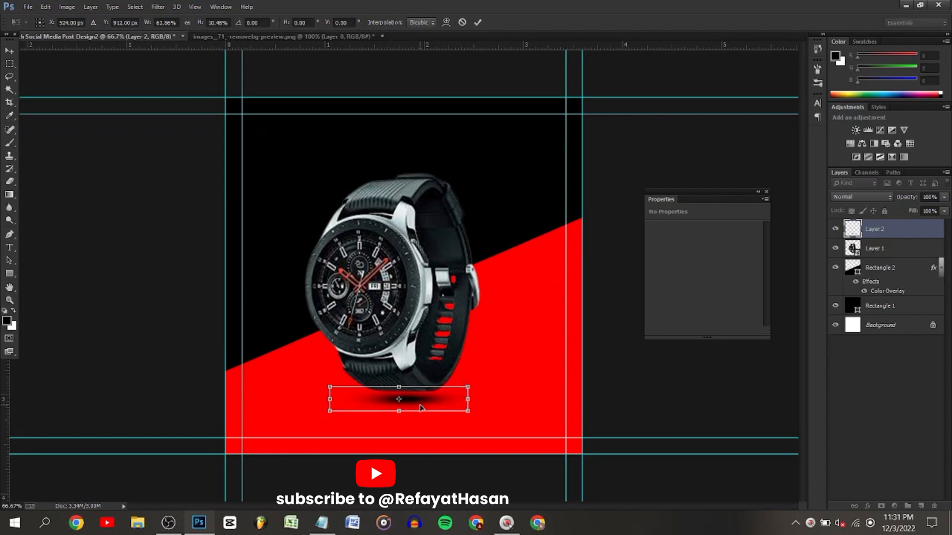
click(476, 25)
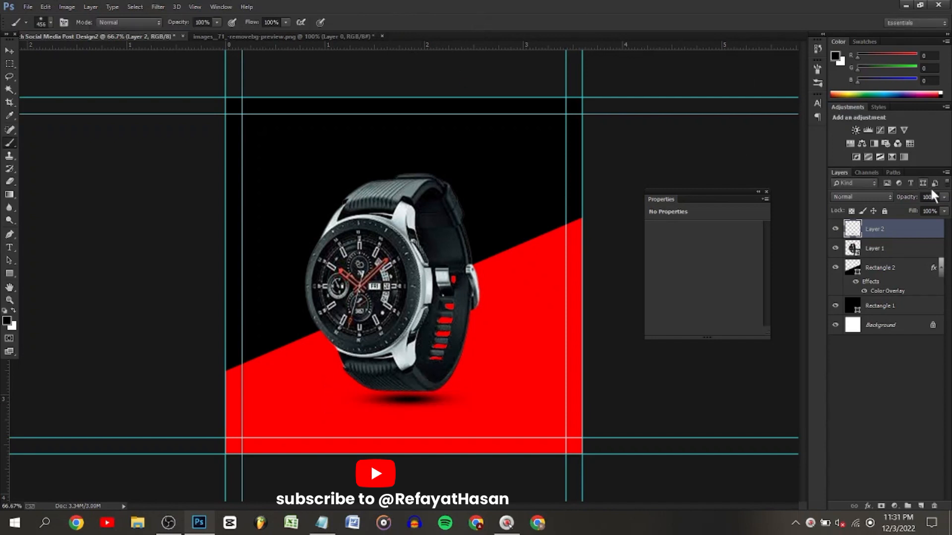
Lower the shadow layer's opacity to 64% and reduce the shadow to about 87% of its size.
drag(914, 201, 897, 200)
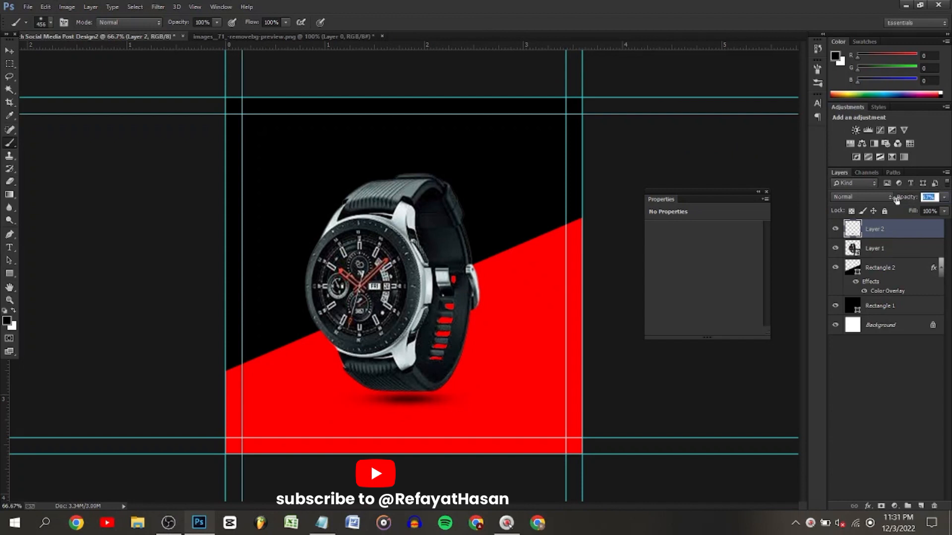
key(ctrl+t)
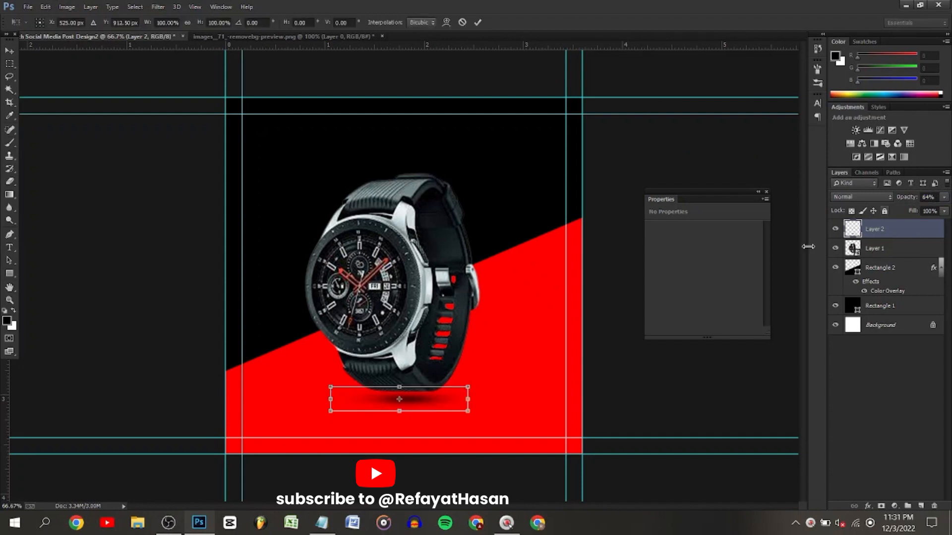
drag(469, 385, 431, 404)
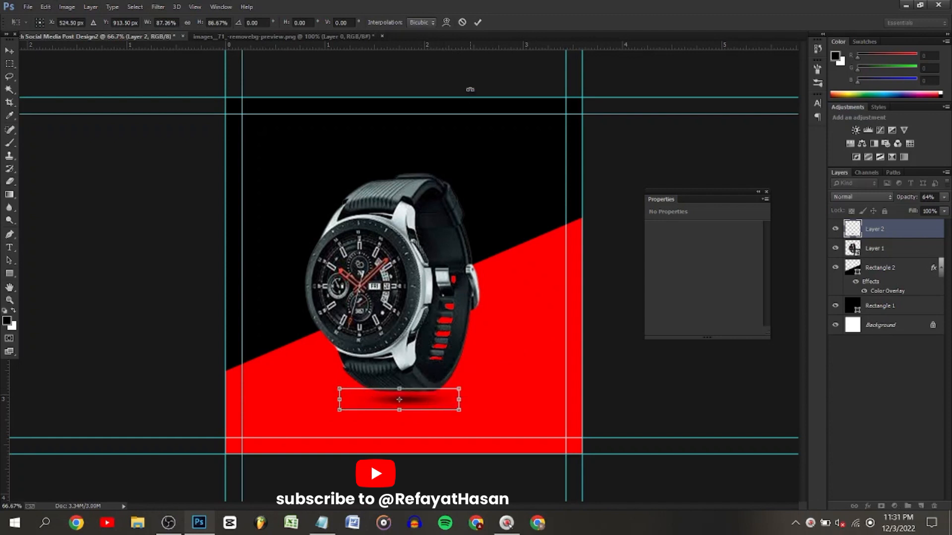
click(476, 23)
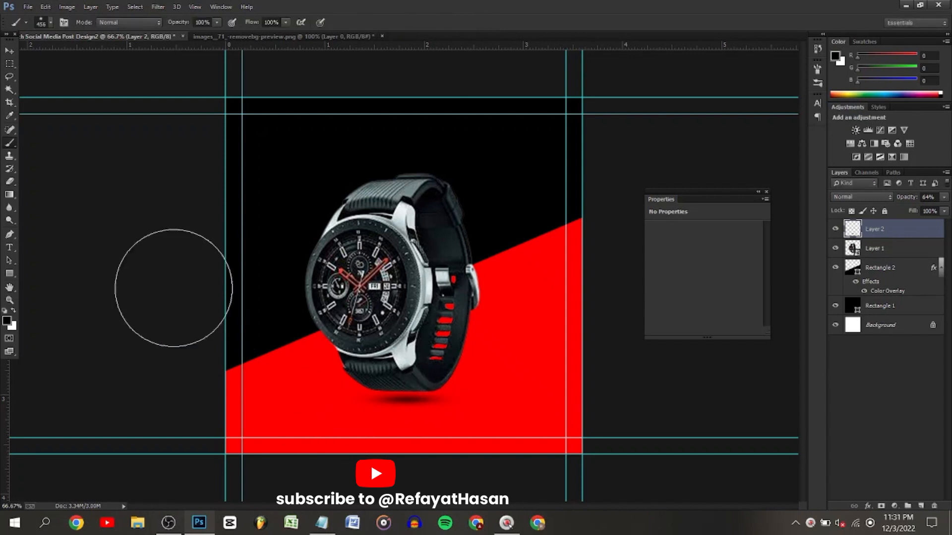
Shift the shadow slightly left, scale it to about 95%, and fine-tune its position beneath the strap.
click(10, 53)
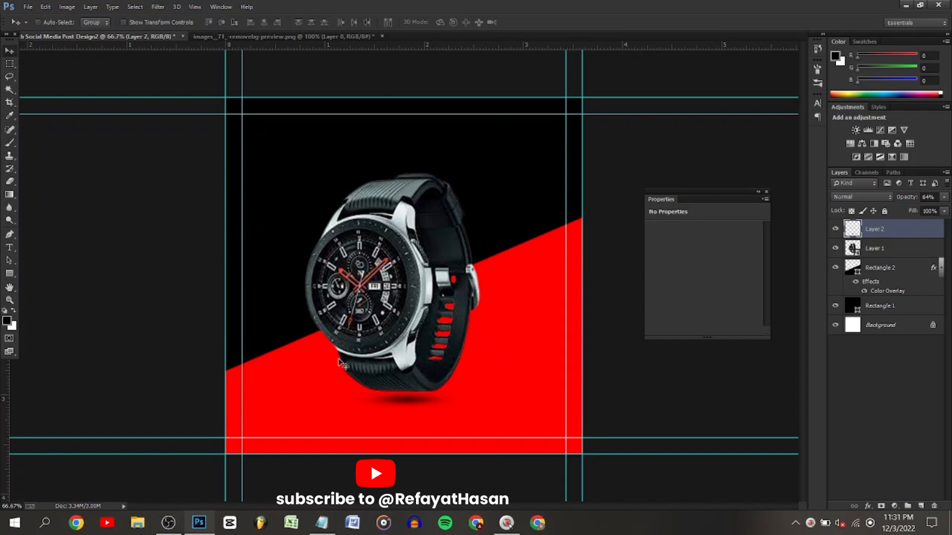
drag(393, 410, 394, 412)
key(ctrl+t)
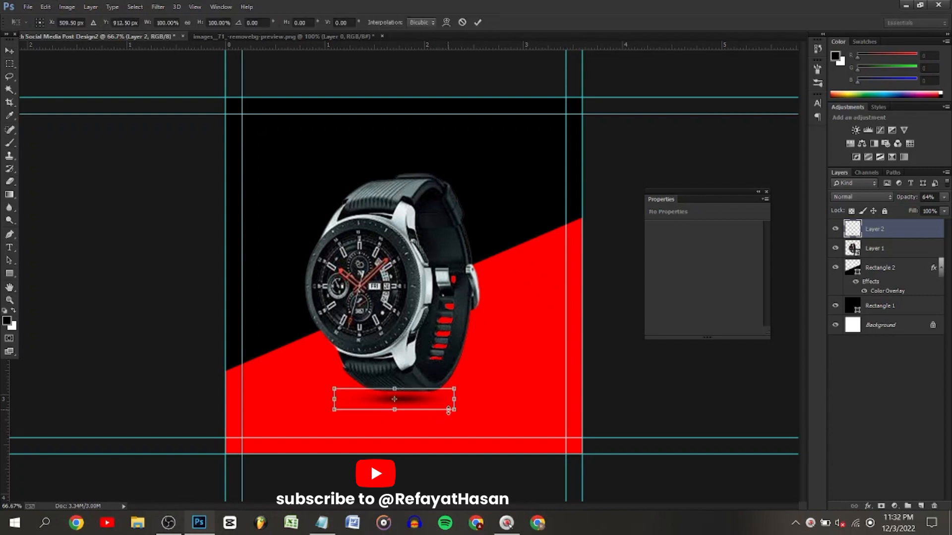
drag(450, 408, 449, 408)
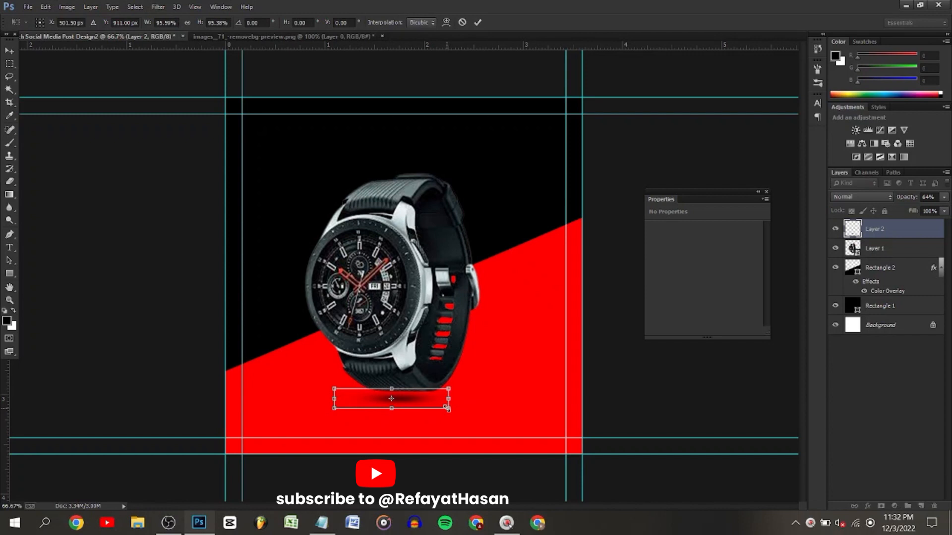
click(477, 22)
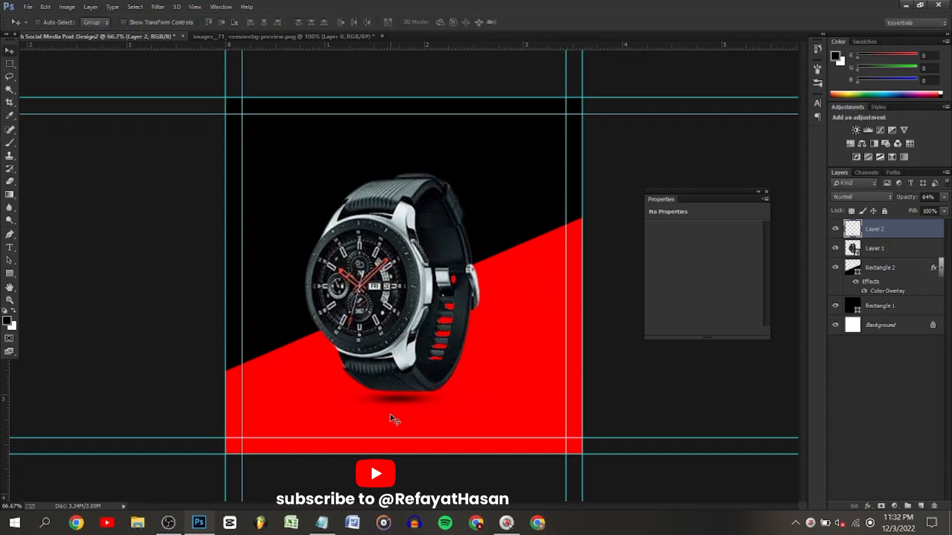
drag(394, 397, 397, 399)
Enlarge the watch and its shadow together slightly and move them a little lower.
ctrl+click(885, 249)
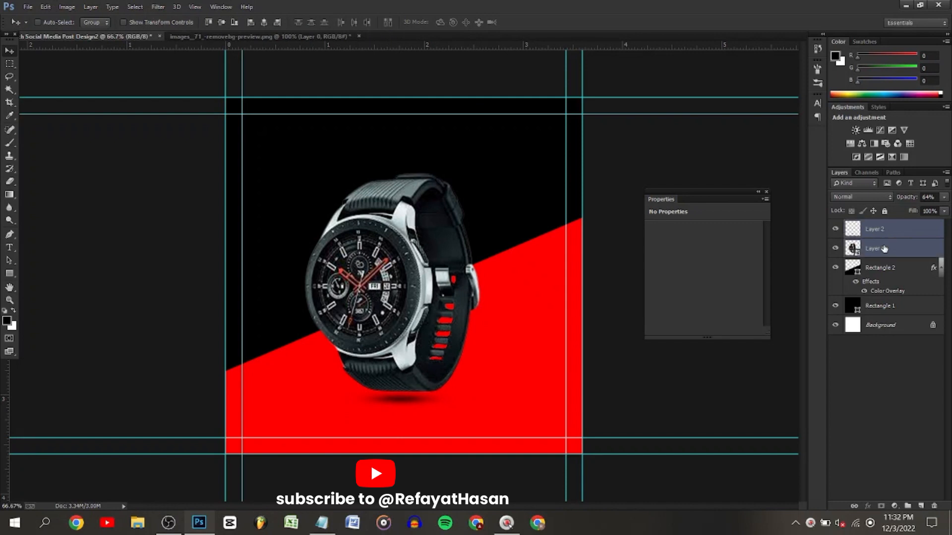
key(ctrl+t)
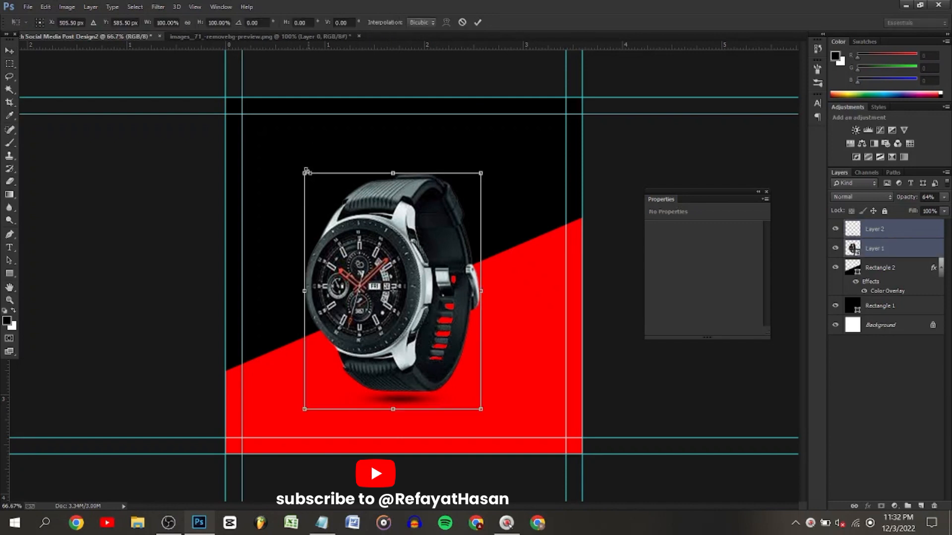
drag(307, 171, 292, 169)
click(478, 22)
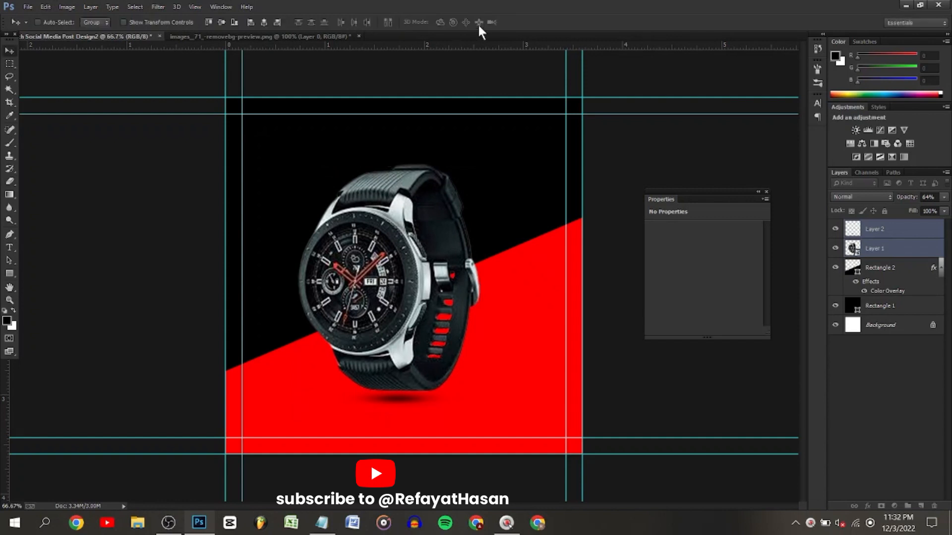
drag(383, 280, 380, 282)
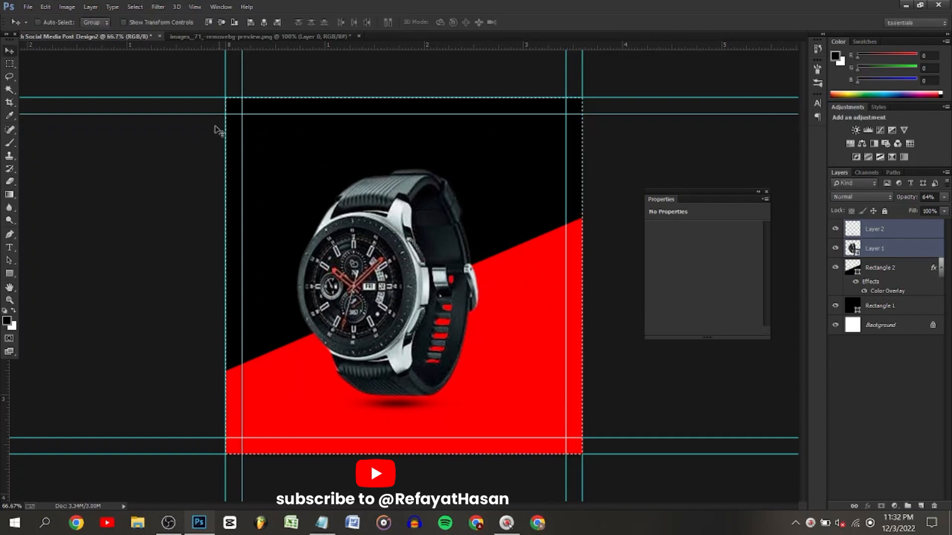
Centre the watch and shadow horizontally on the canvas, and offset them slightly left and down.
click(264, 22)
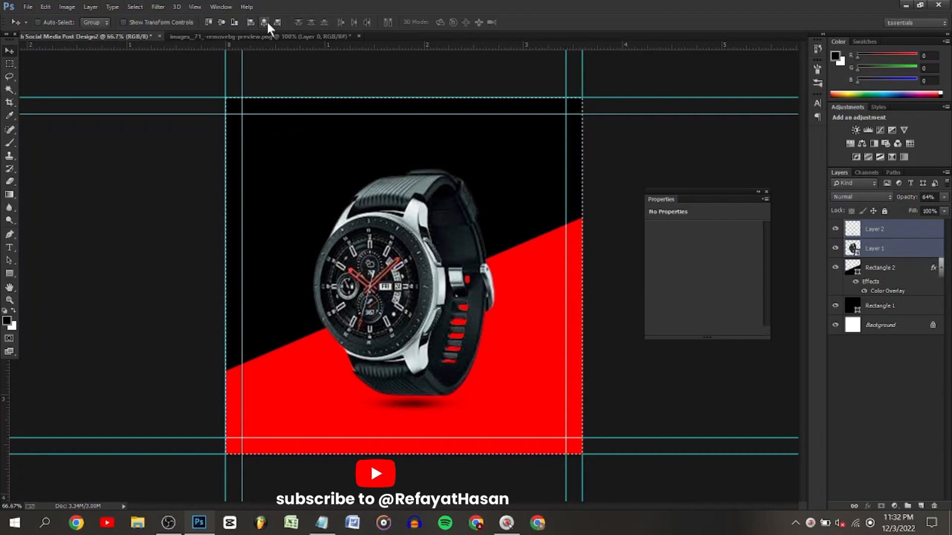
key(ctrl+d)
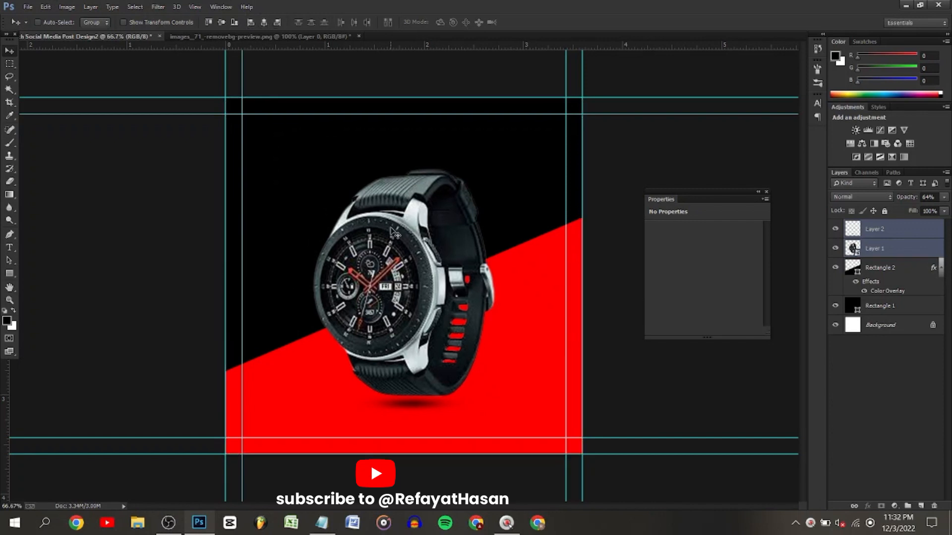
drag(395, 230, 376, 236)
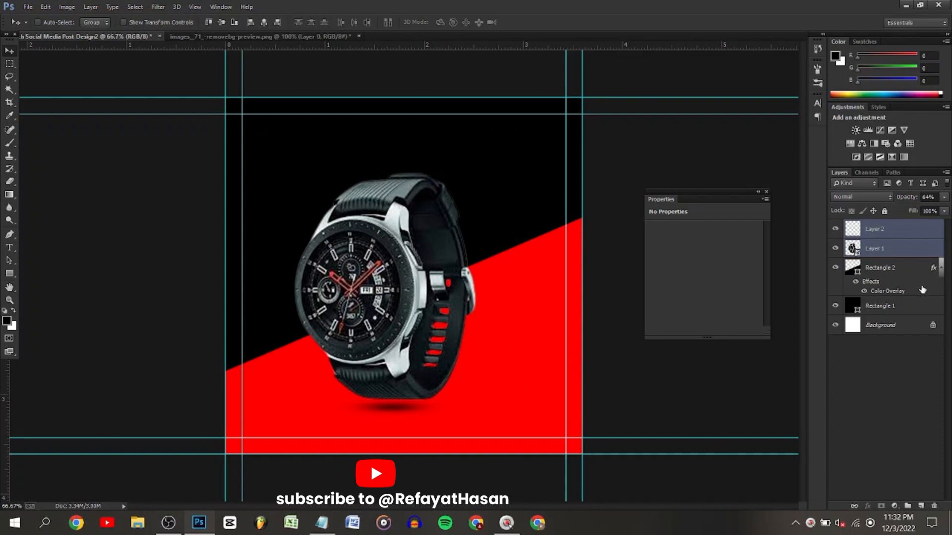
Fine-tune the shadow layer's opacity and add a new empty layer above it.
click(908, 231)
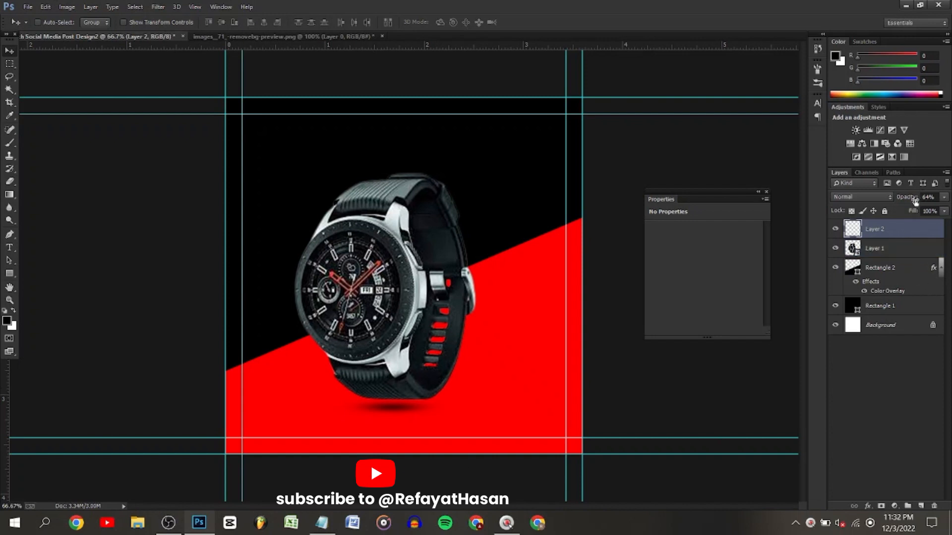
drag(915, 200, 916, 210)
click(921, 506)
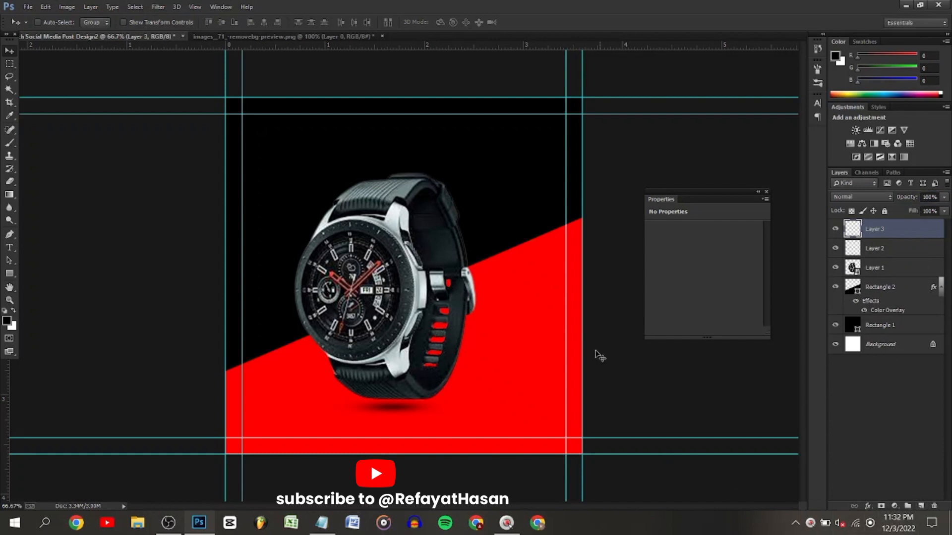
click(329, 530)
drag(382, 23, 436, 42)
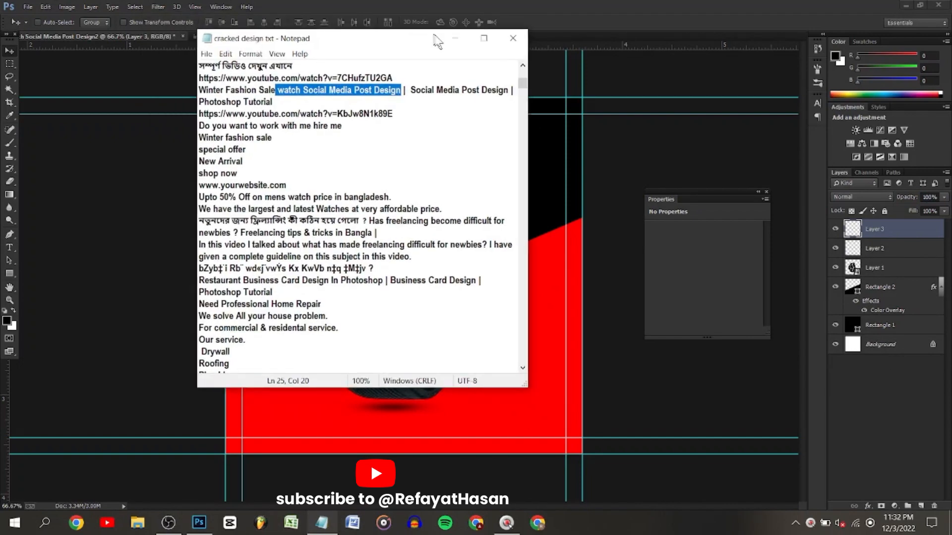
click(454, 38)
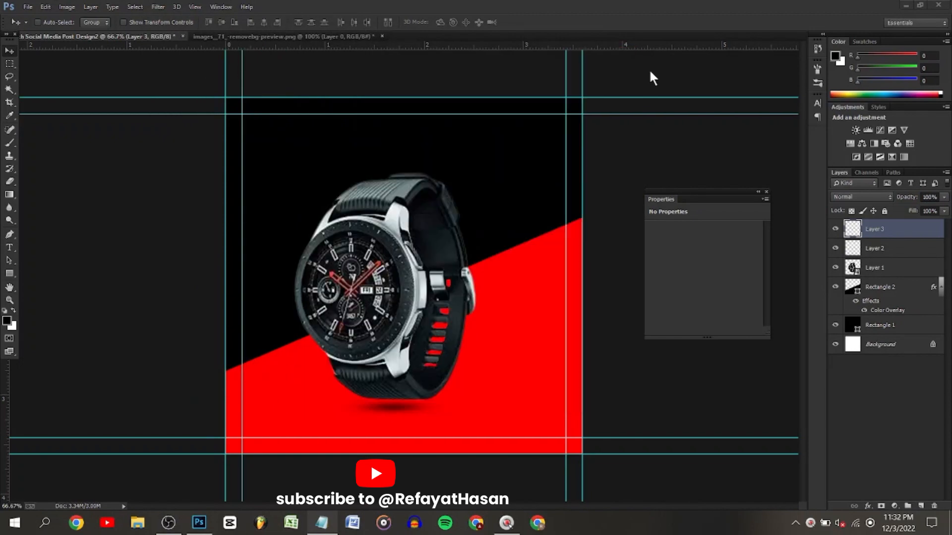
Switch to the Notepad text file, copy the line "New Arrival", and return to the Photoshop design.
click(322, 525)
drag(354, 180, 308, 180)
right_click(326, 188)
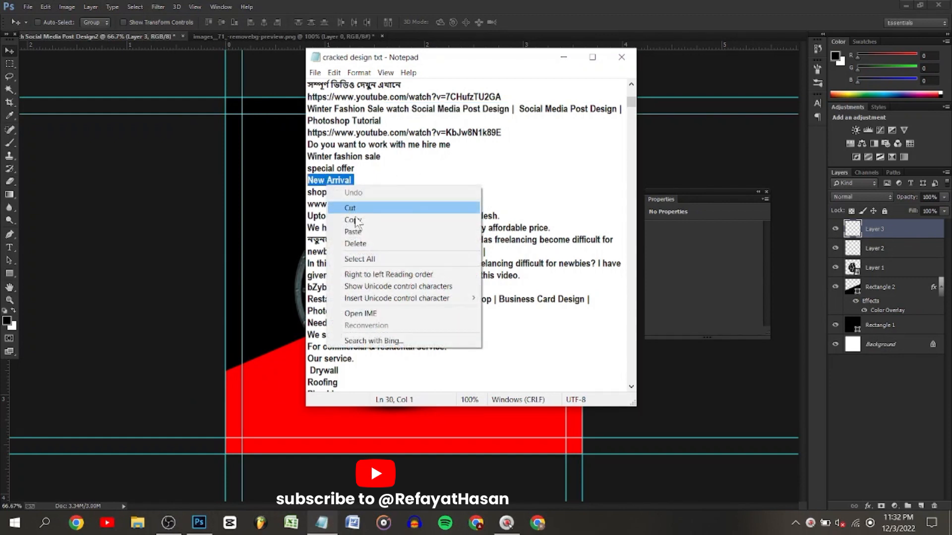
click(358, 219)
click(568, 61)
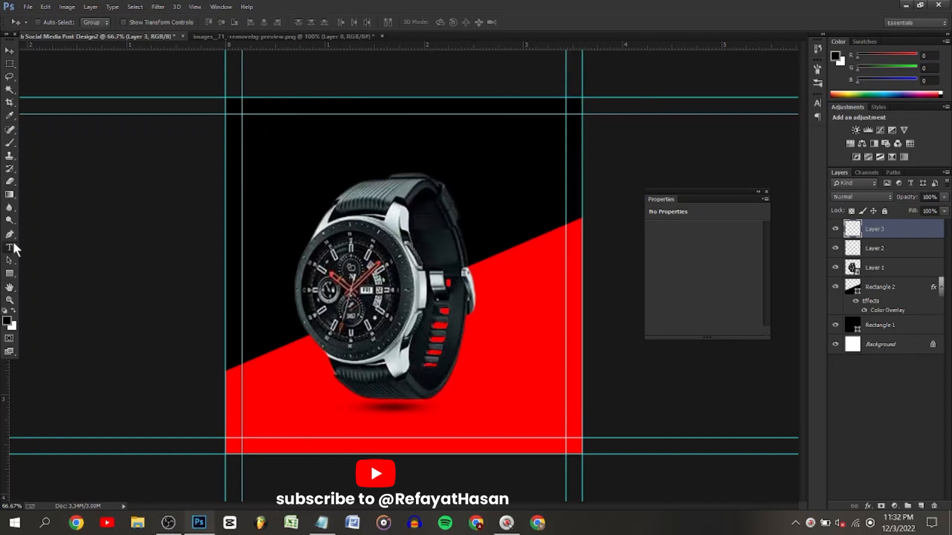
Start a text line in the black area above the watch and paste the copied "New Arrival" into it.
click(10, 247)
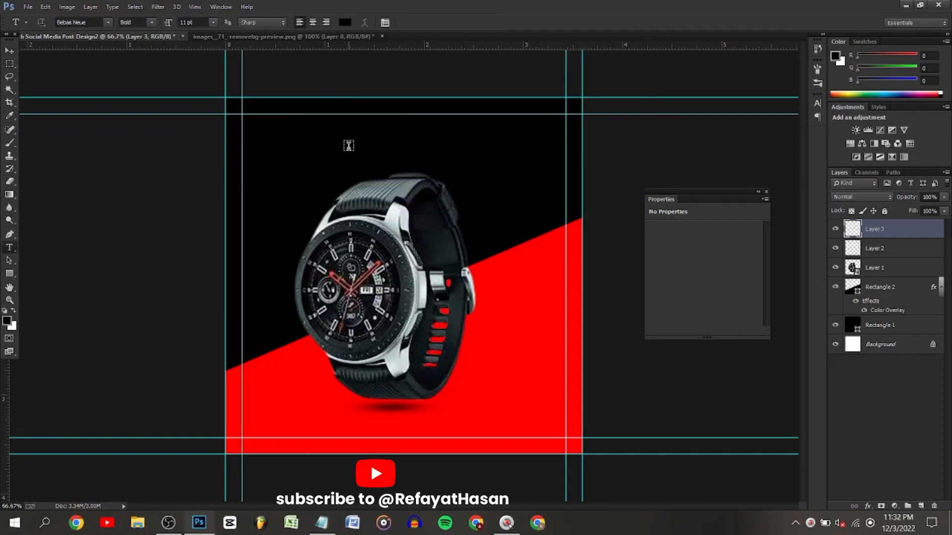
click(349, 145)
right_click(348, 147)
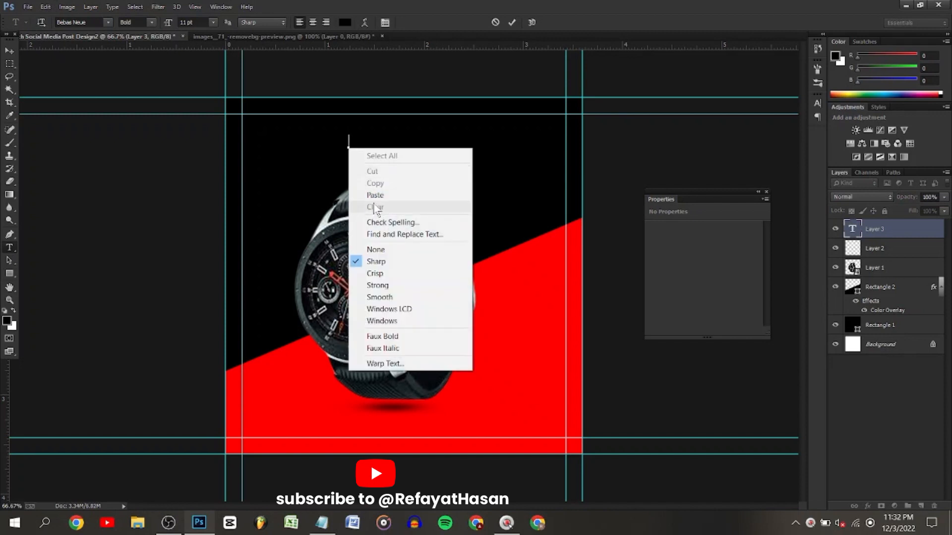
click(374, 195)
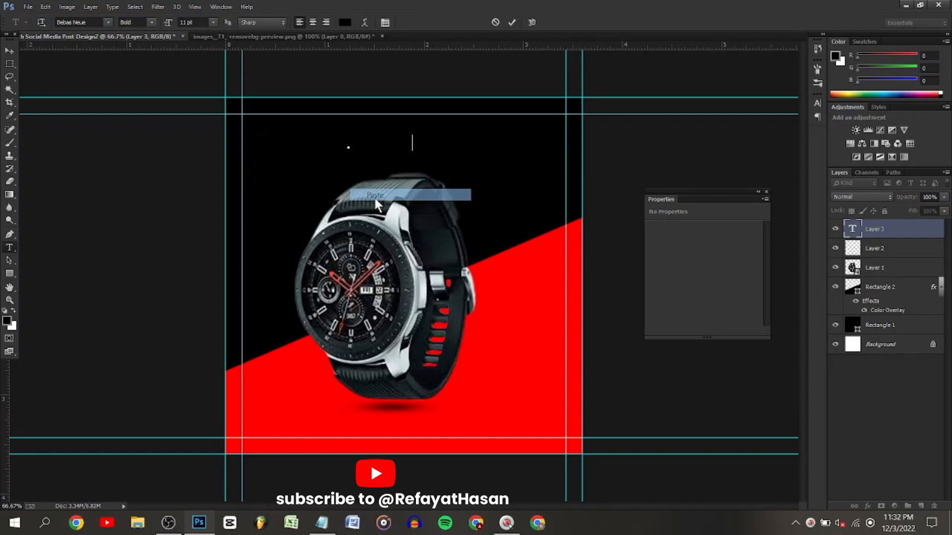
Commit the "New Arrival" text and set its colour to white (#ffffff).
click(511, 22)
click(344, 22)
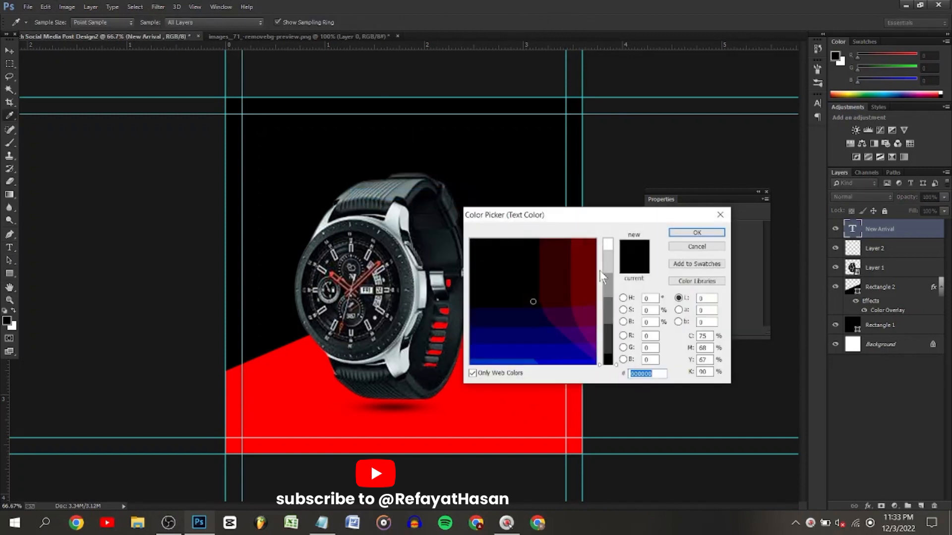
click(609, 242)
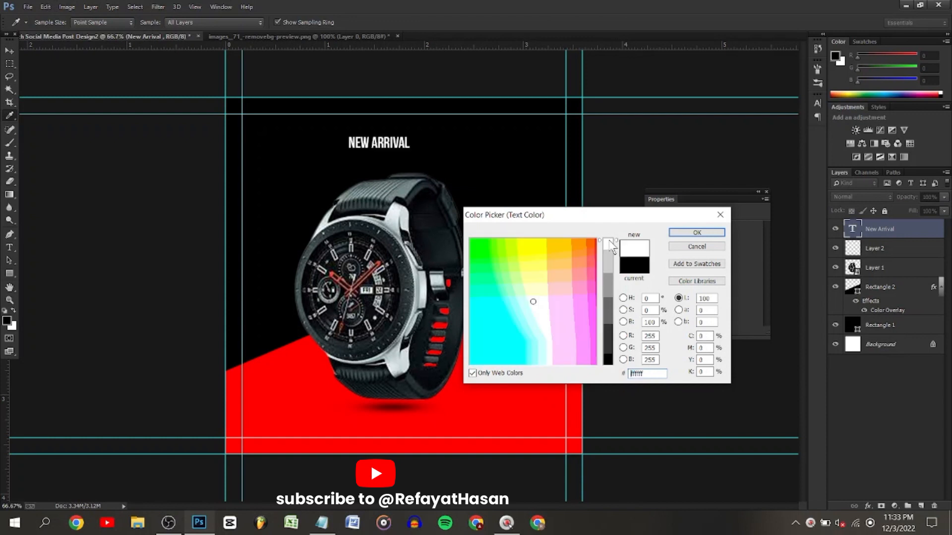
click(695, 233)
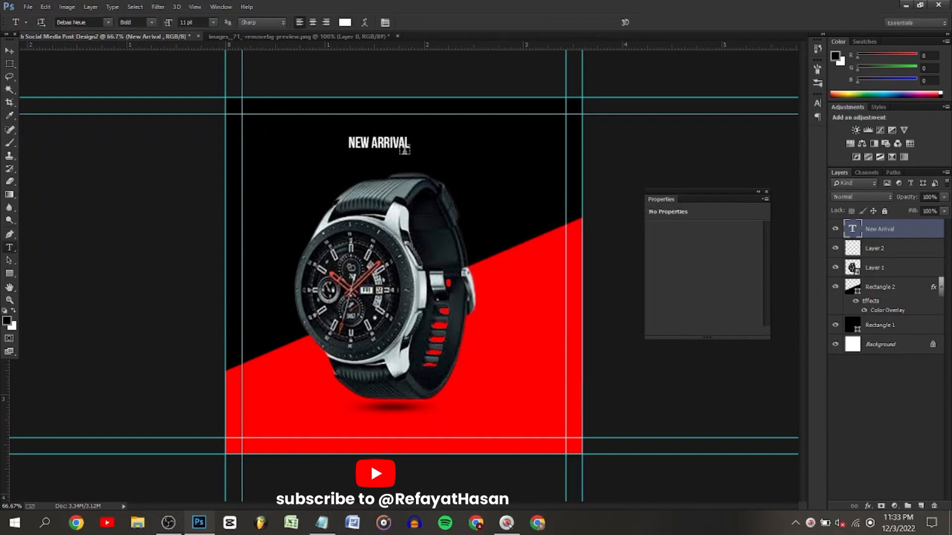
Set the whole "New Arrival" text to Poppins at 16 pt and move it up just beneath the upper inner guide.
click(396, 145)
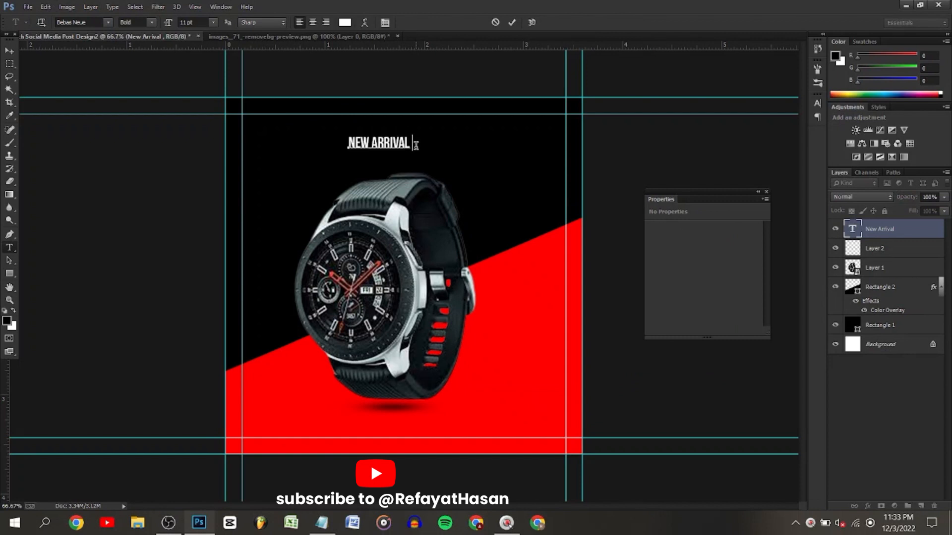
key(ctrl+a)
click(89, 21)
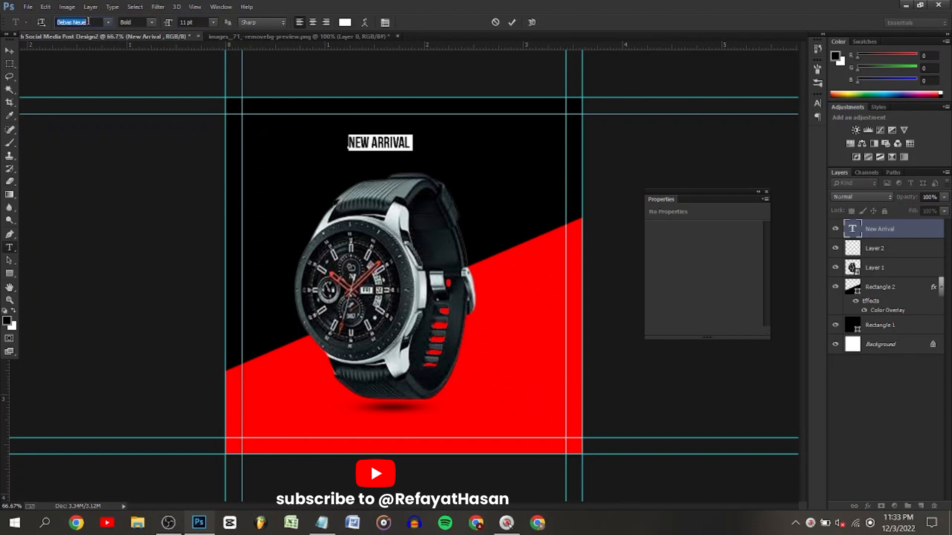
text(Poppins)
click(106, 23)
click(94, 43)
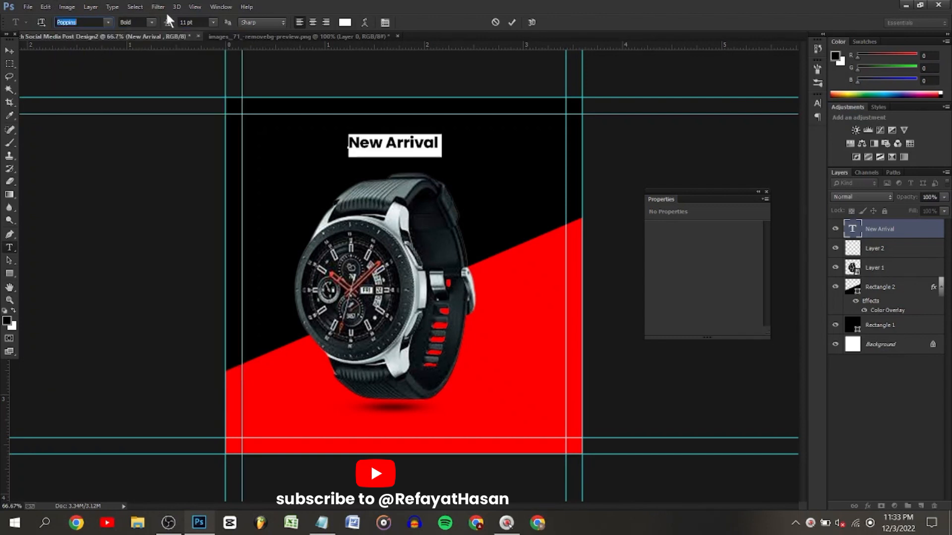
drag(168, 26, 196, 26)
click(8, 50)
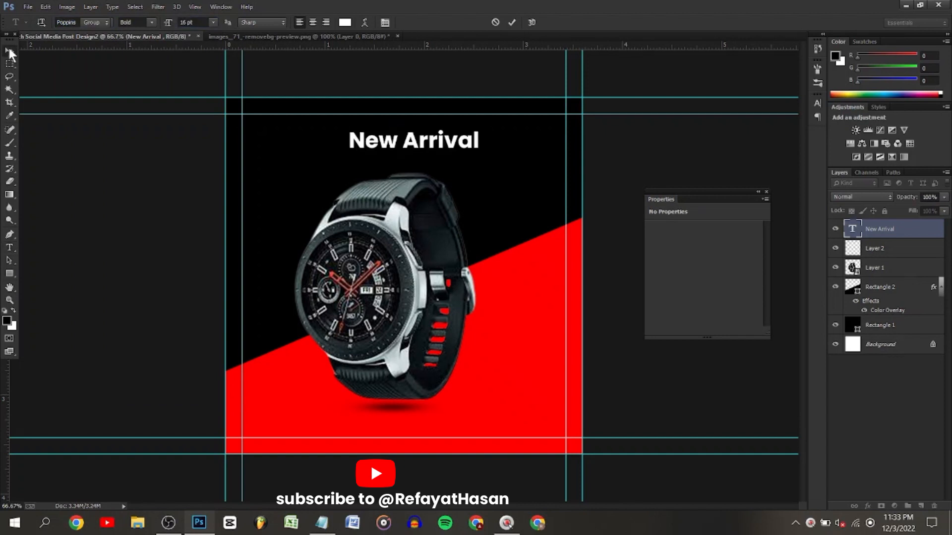
drag(375, 148, 358, 132)
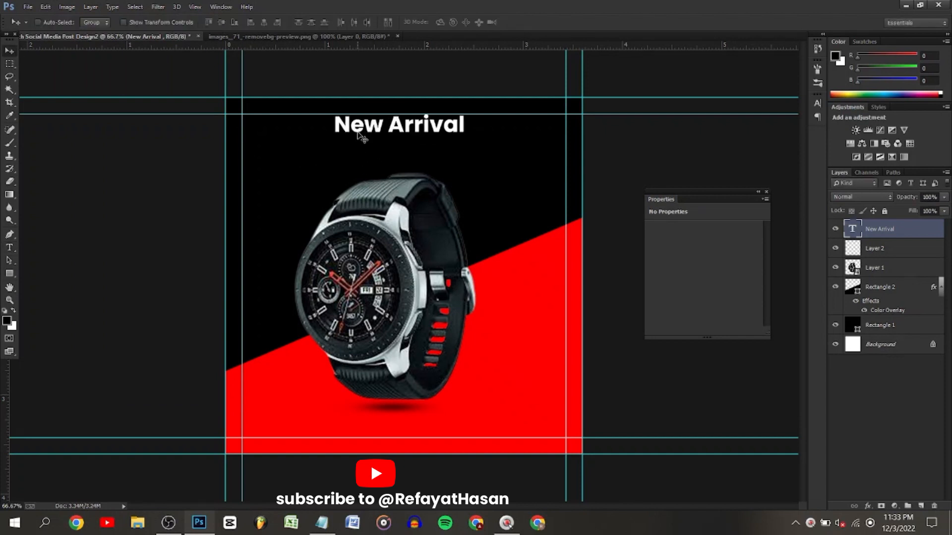
Switch to the Notepad text file, copy the line "special offer", and return to the Photoshop design.
click(321, 523)
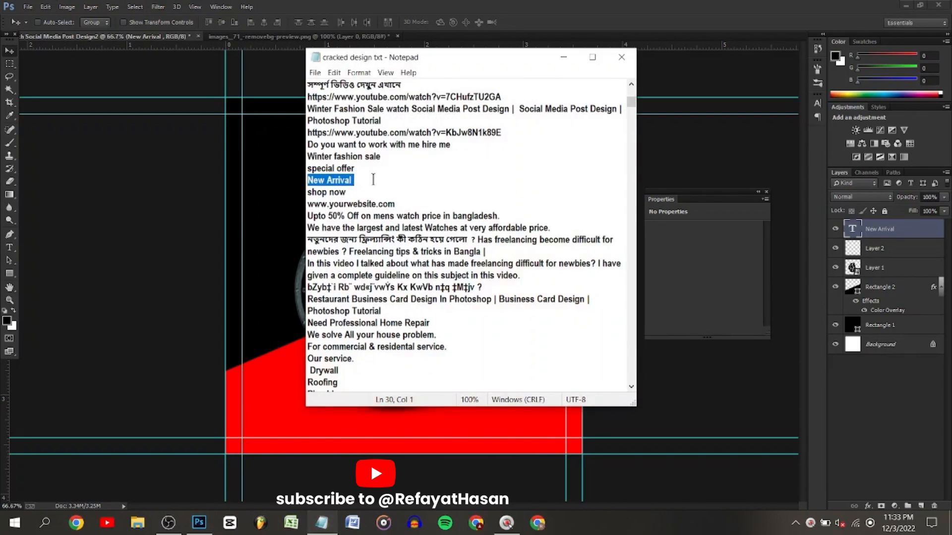
drag(355, 168, 307, 168)
right_click(328, 171)
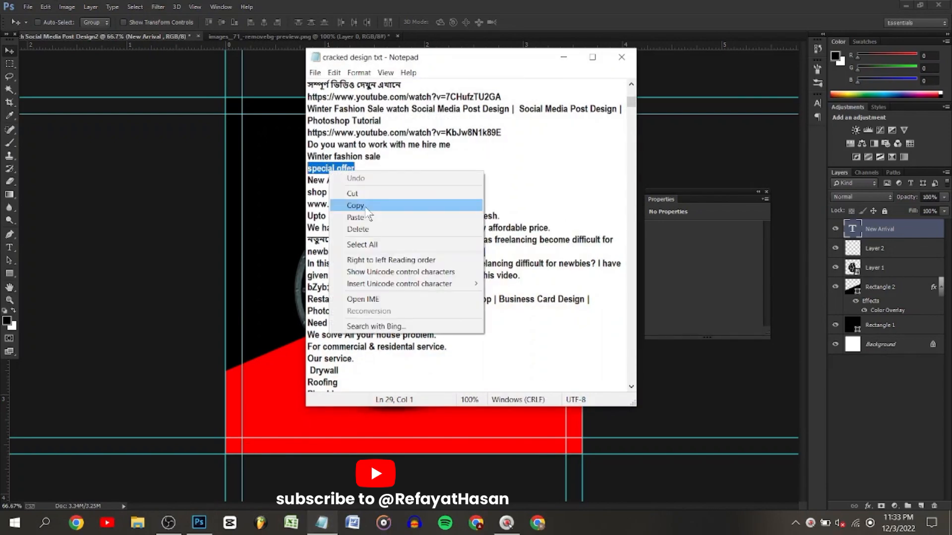
click(368, 205)
click(563, 57)
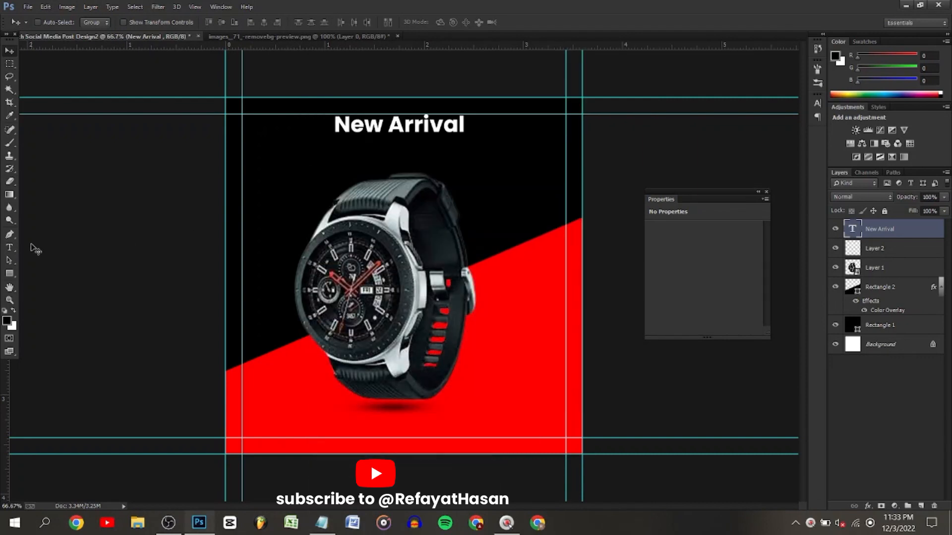
Start a new text line below "New Arrival" and paste the copied "special offer" into it.
click(9, 247)
click(328, 167)
right_click(328, 166)
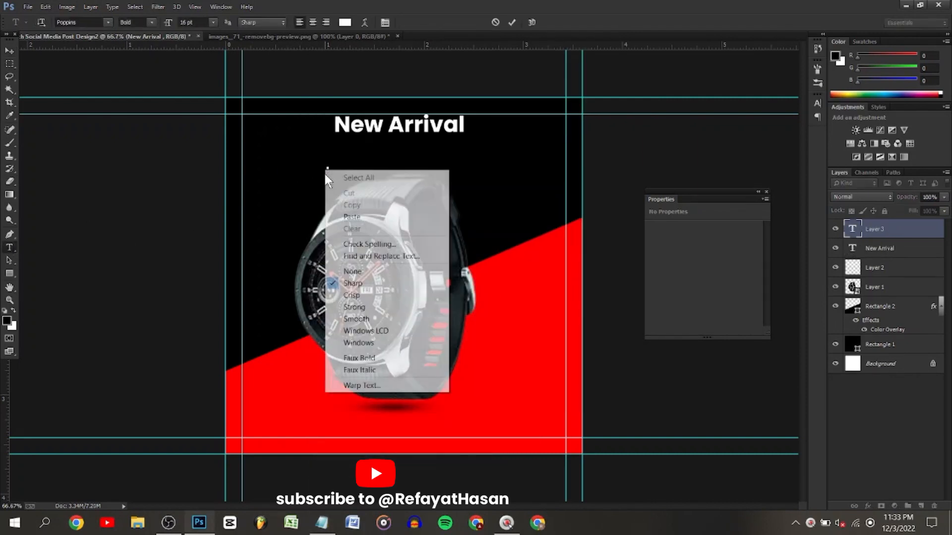
click(342, 214)
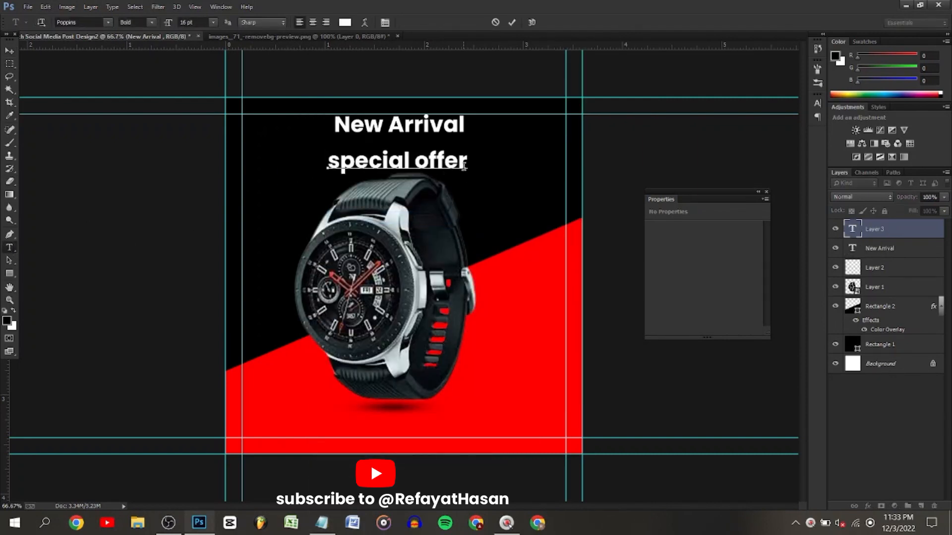
Set the "special offer" text to Poppins Regular at 10 pt and move it directly beneath "New Arrival".
key(ctrl+a)
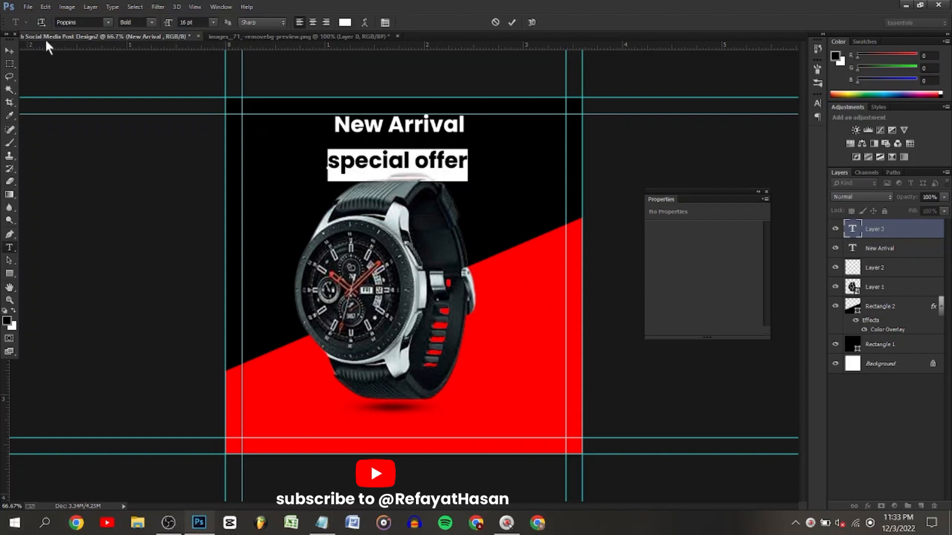
drag(170, 25, 169, 24)
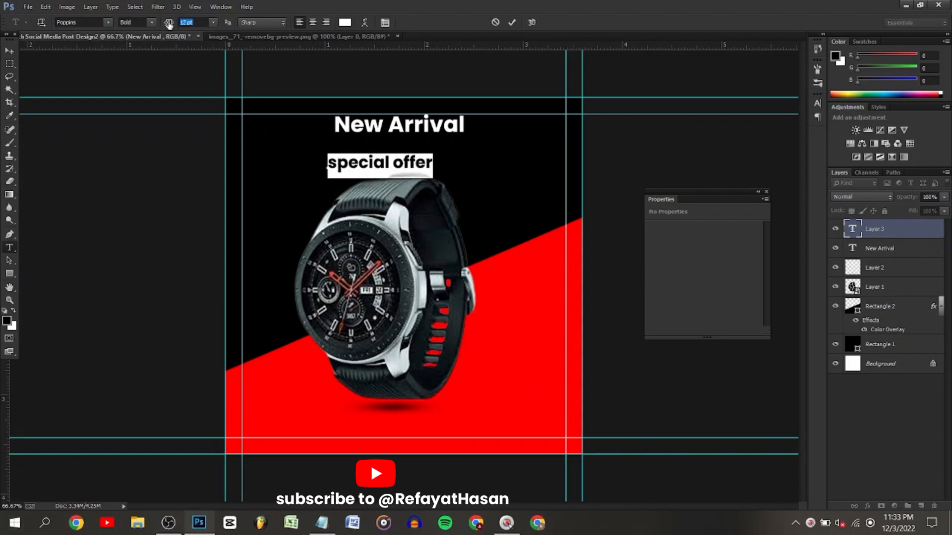
click(152, 22)
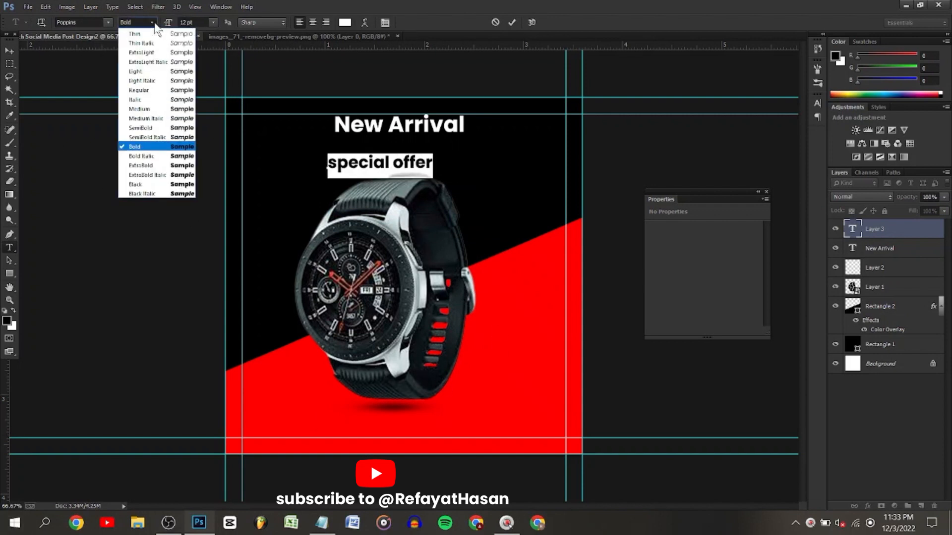
click(137, 90)
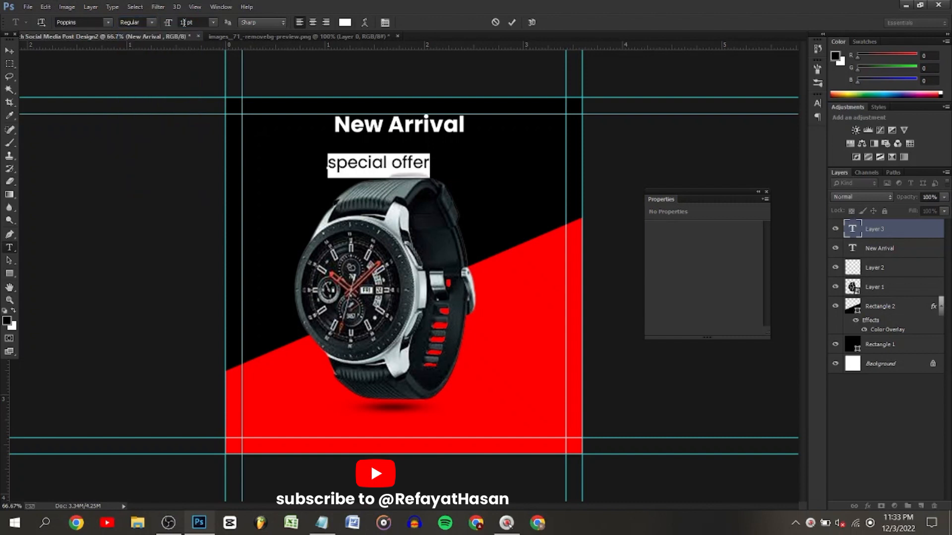
drag(172, 22, 126, 30)
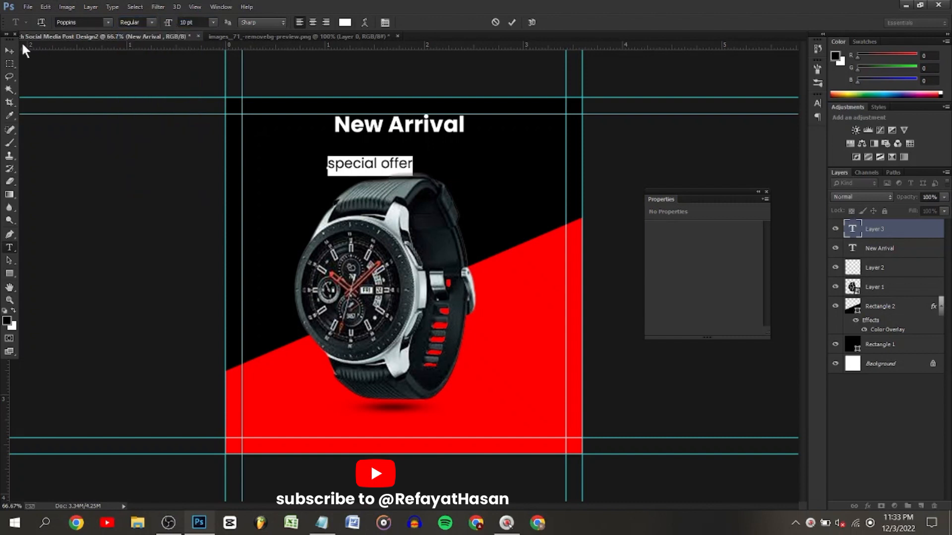
click(10, 50)
drag(348, 165, 367, 151)
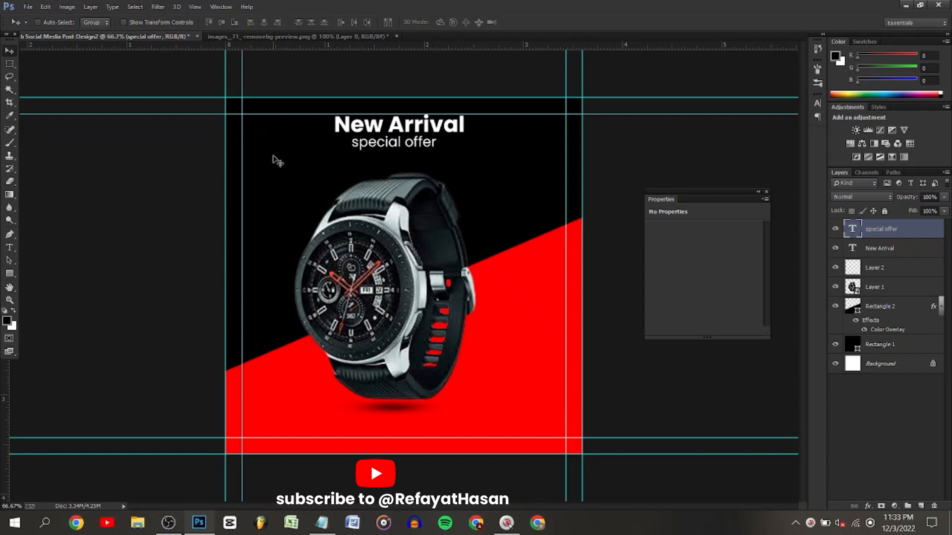
Centre the "special offer" and "New Arrival" text layers horizontally on the canvas, and clear the selection.
shift+click(903, 254)
key(ctrl+a)
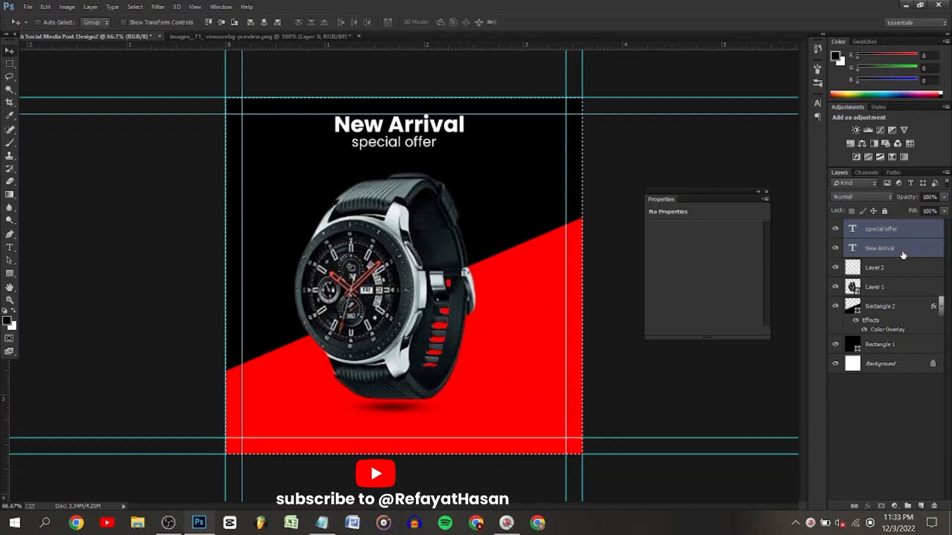
click(264, 22)
key(ctrl+d)
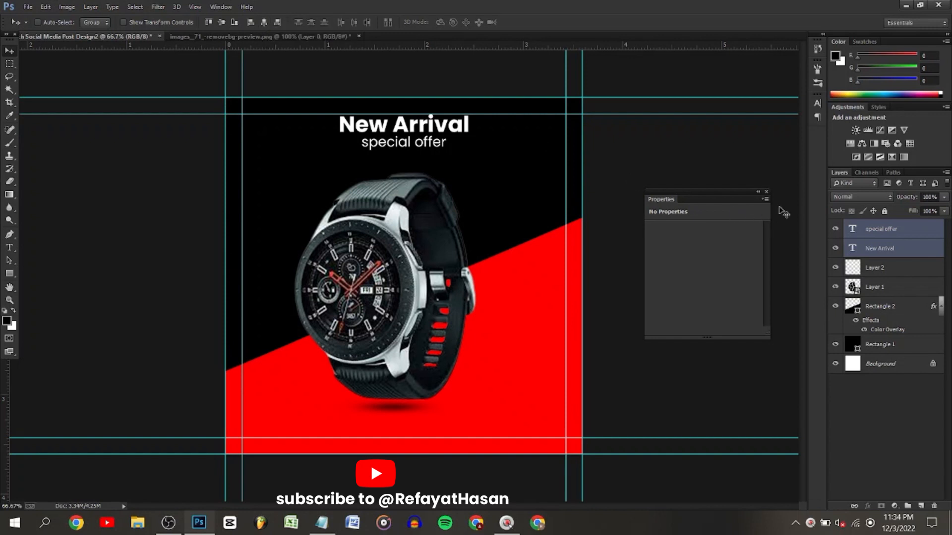
Nudge only the "special offer" text layer slightly to the left under the headline.
click(890, 229)
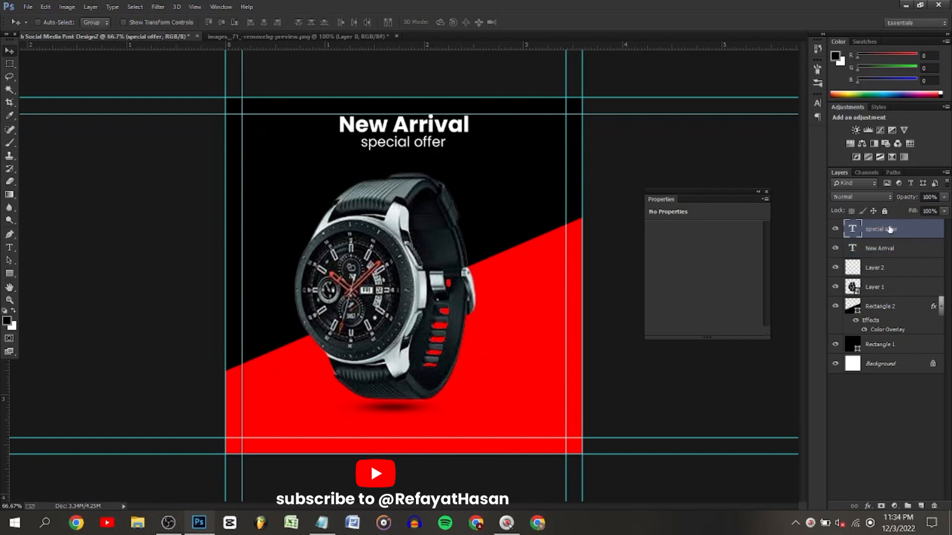
key(Left)
key(Left)
key(Left)
key(Left)
key(Left)
key(Left)
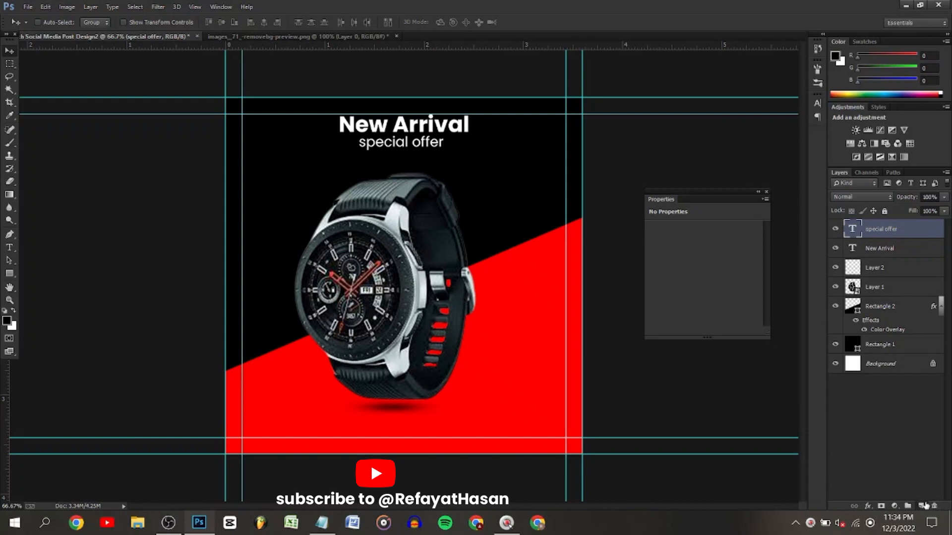
Add a new empty layer, copy the "Upto 50% Off" and "We have the largest" lines from the Notepad file, and return to Photoshop.
click(923, 505)
click(322, 523)
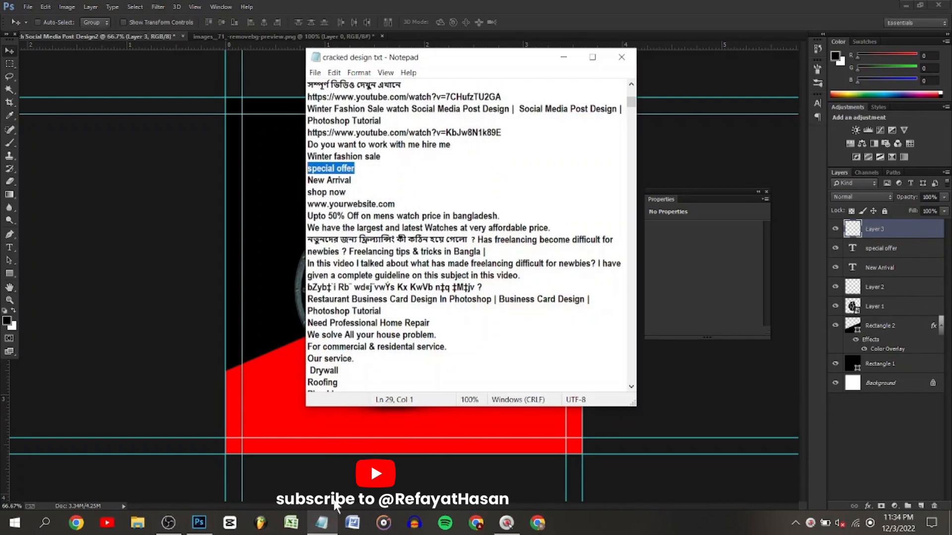
drag(307, 216, 556, 231)
key(ctrl+c)
right_click(556, 231)
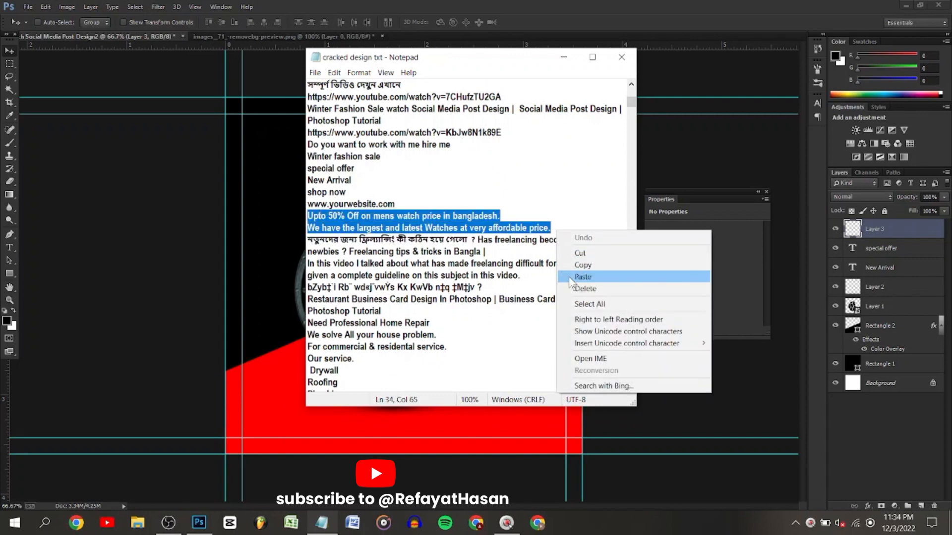
click(577, 265)
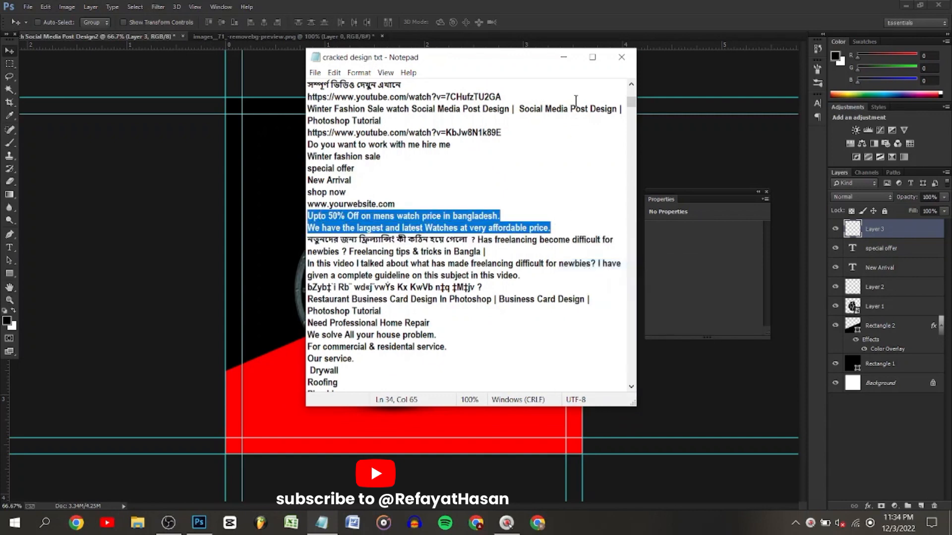
click(566, 64)
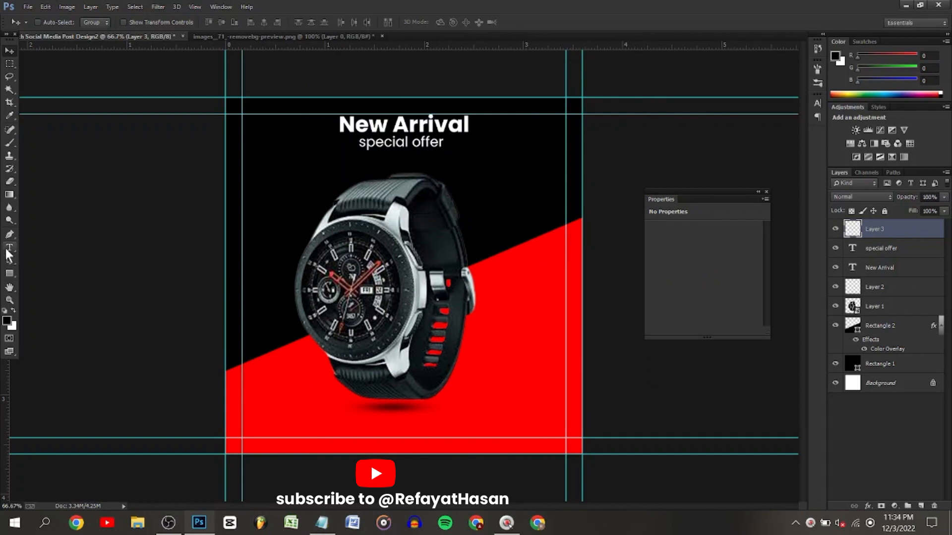
Paste the copied two-line description as 6 pt text and position it between "special offer" and the watch.
click(9, 247)
click(303, 166)
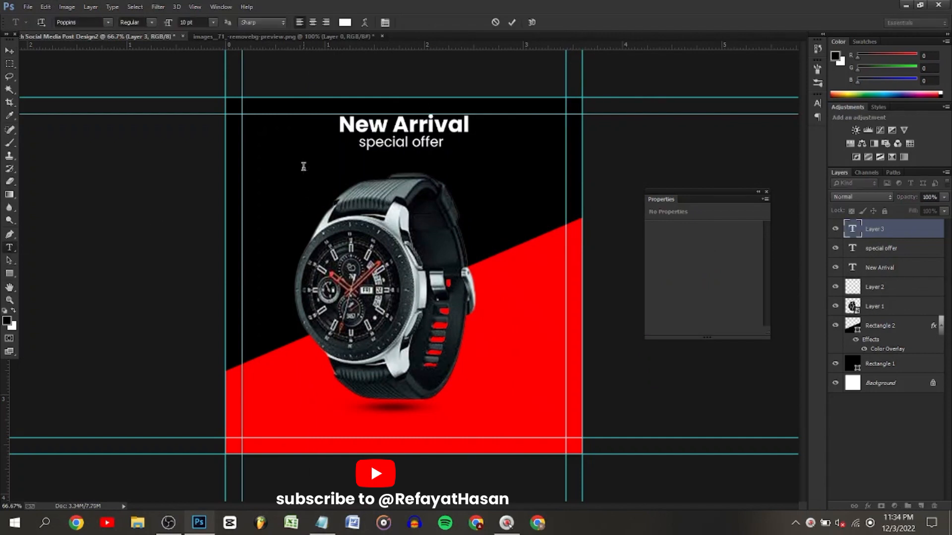
click(213, 22)
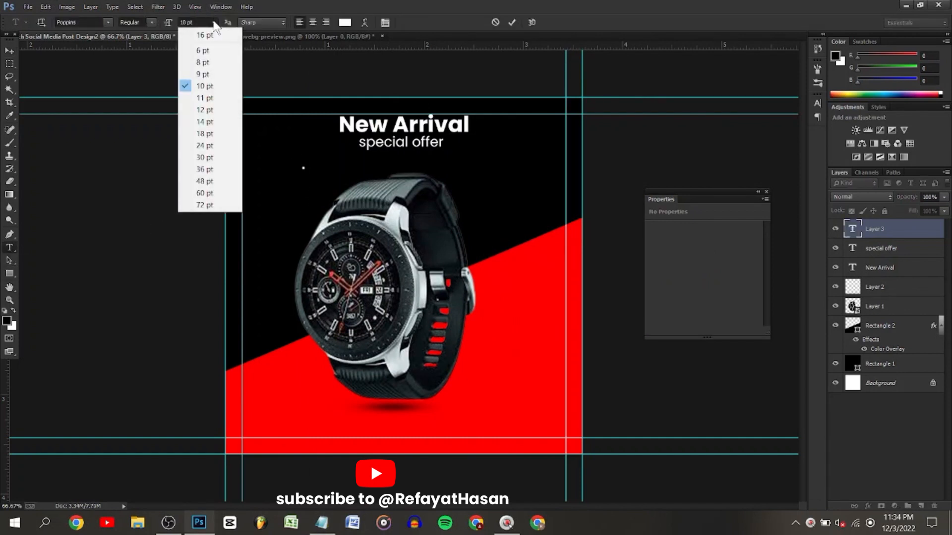
click(204, 51)
right_click(300, 155)
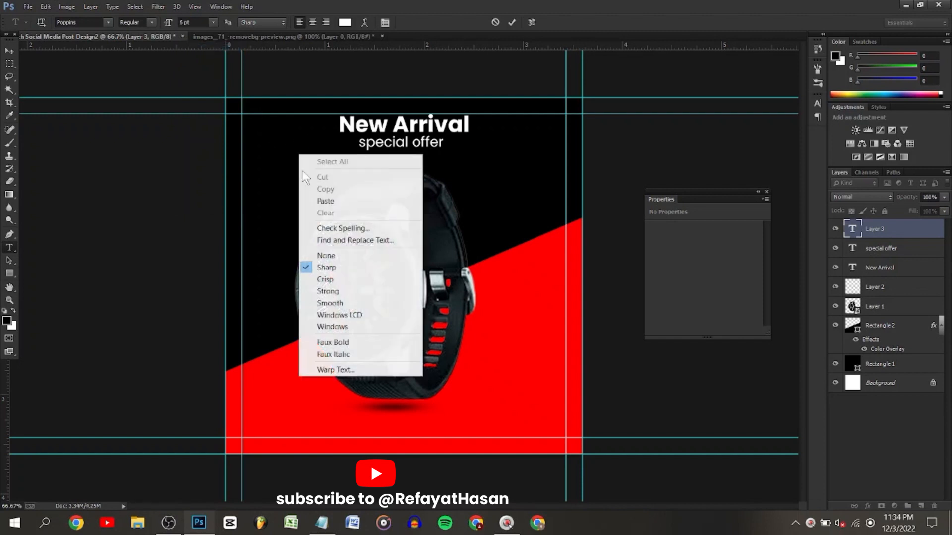
click(313, 203)
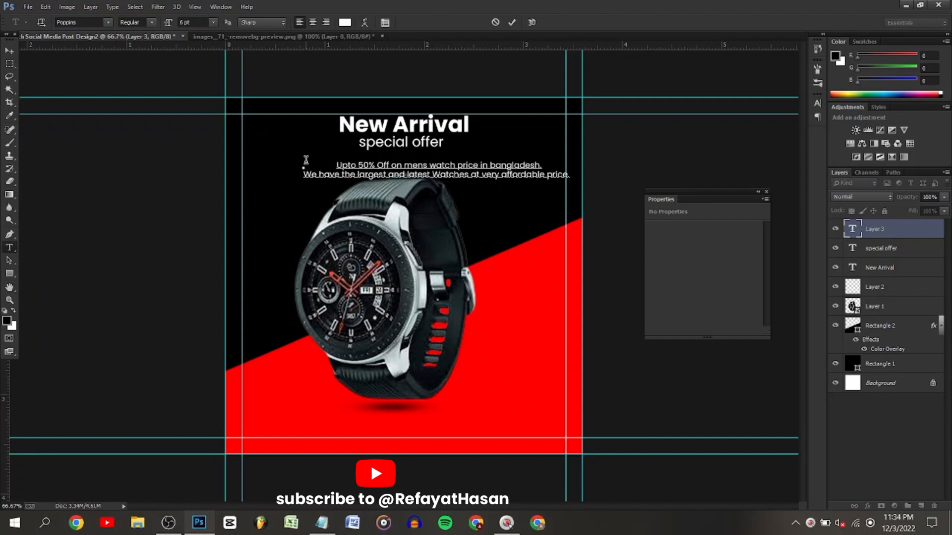
click(512, 22)
click(9, 50)
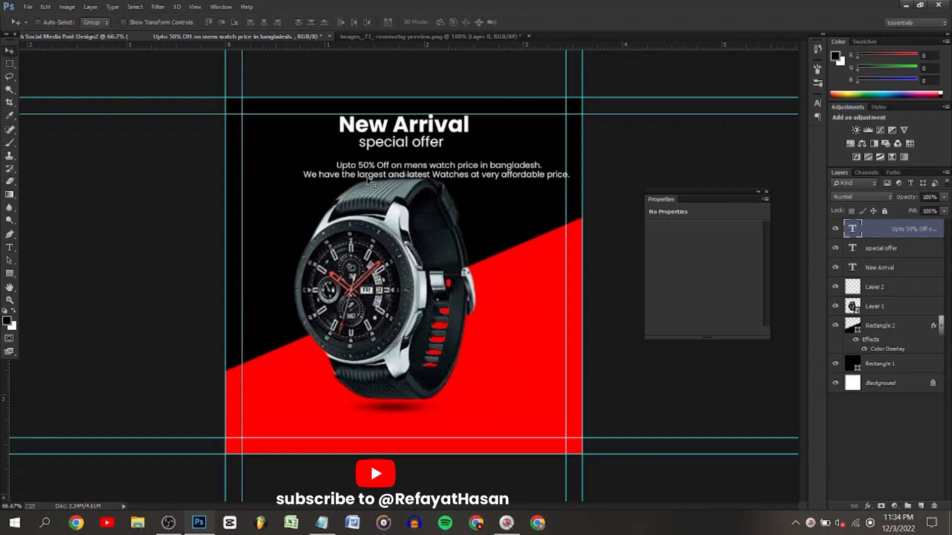
drag(369, 176, 347, 173)
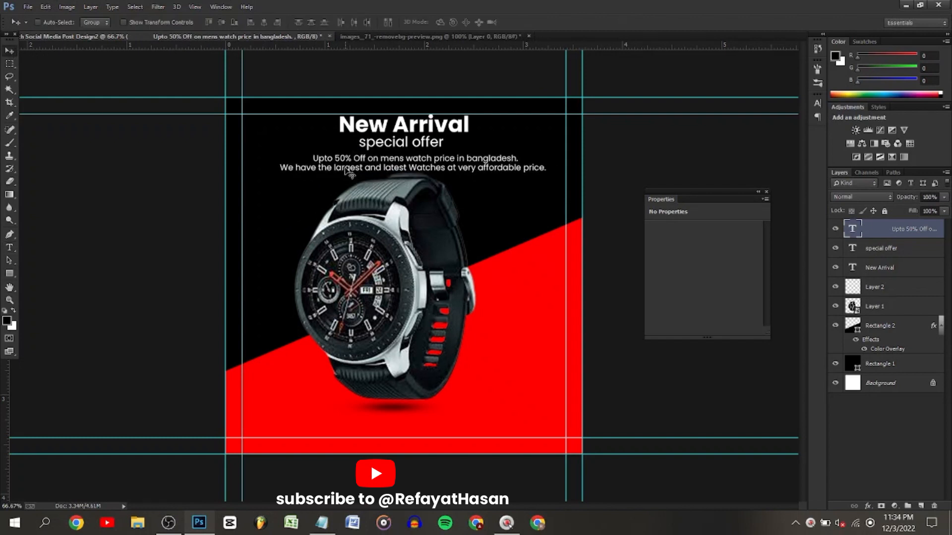
Move the watch and shadow layers together slightly down and right, clear of the description text.
click(883, 307)
shift+click(885, 285)
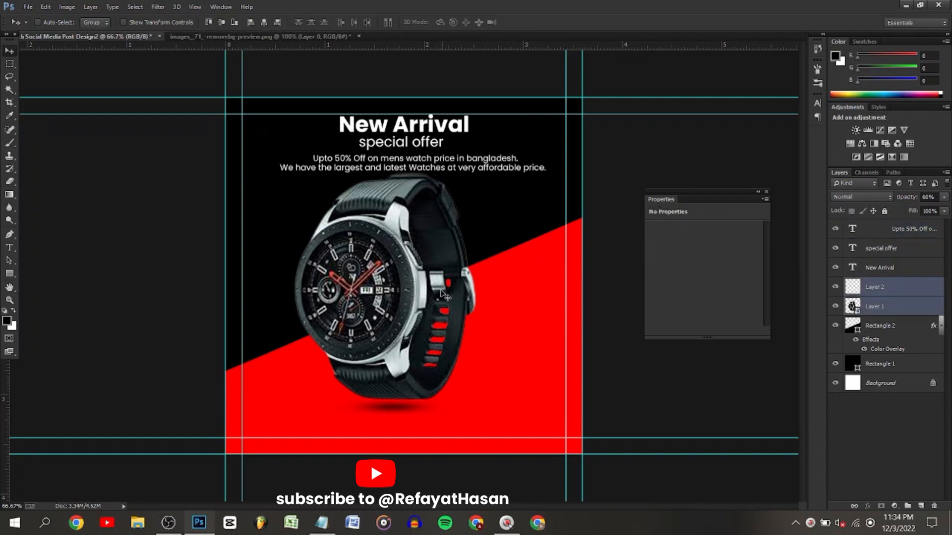
drag(382, 263, 386, 269)
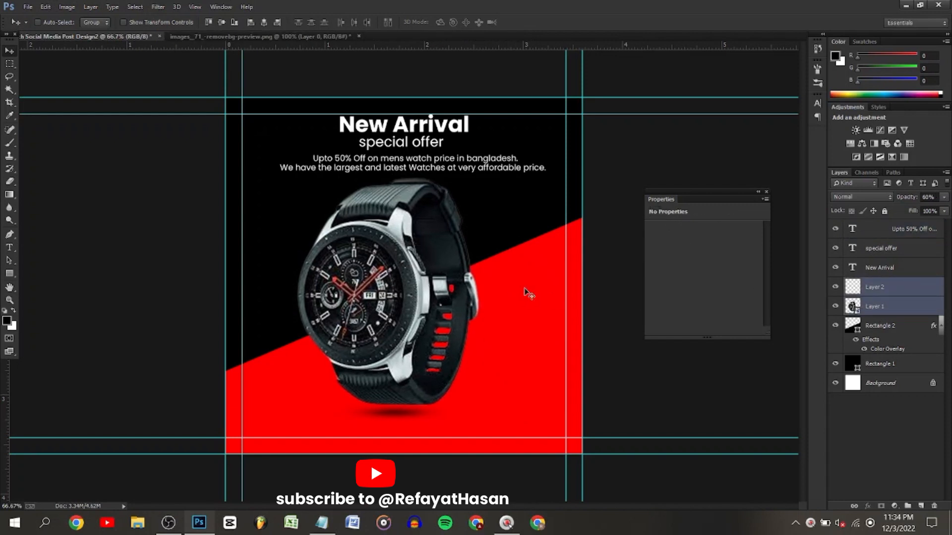
Centre the headline, "special offer" and description text layers horizontally on the canvas, and shift all three slightly right.
click(903, 233)
drag(499, 171, 498, 170)
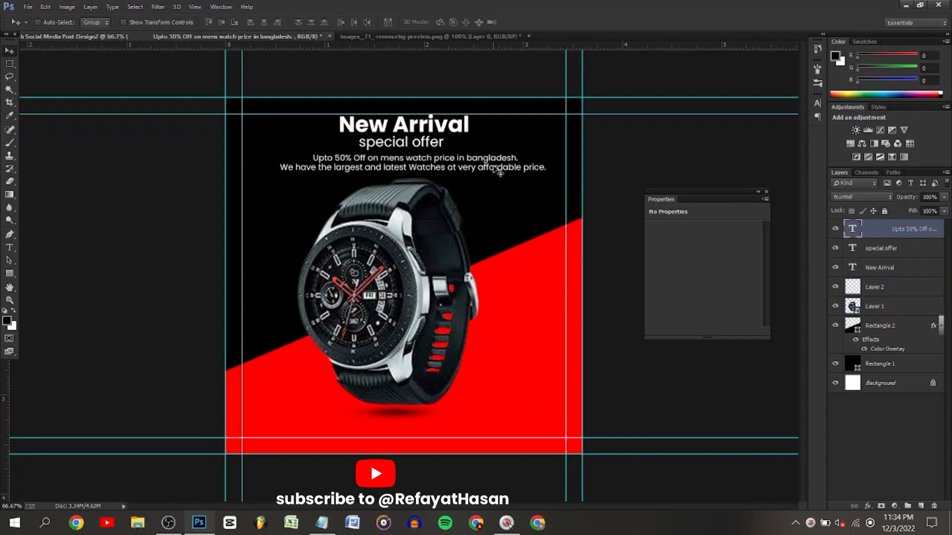
shift+click(891, 267)
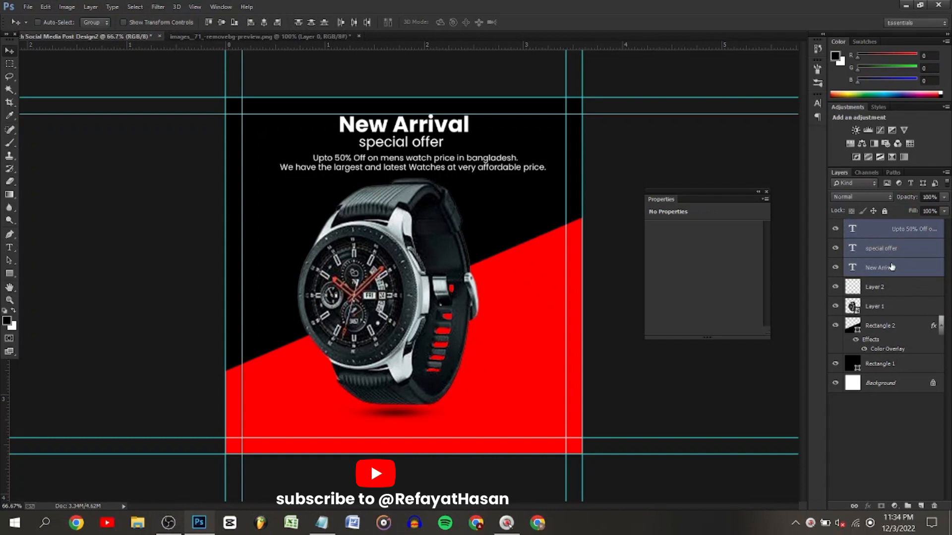
key(ctrl+a)
click(264, 20)
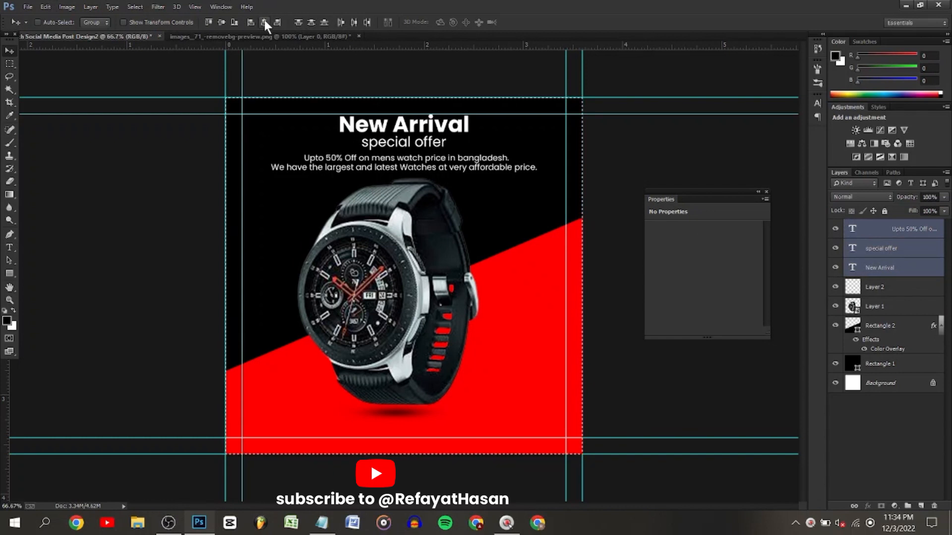
key(ctrl+d)
drag(357, 120, 364, 123)
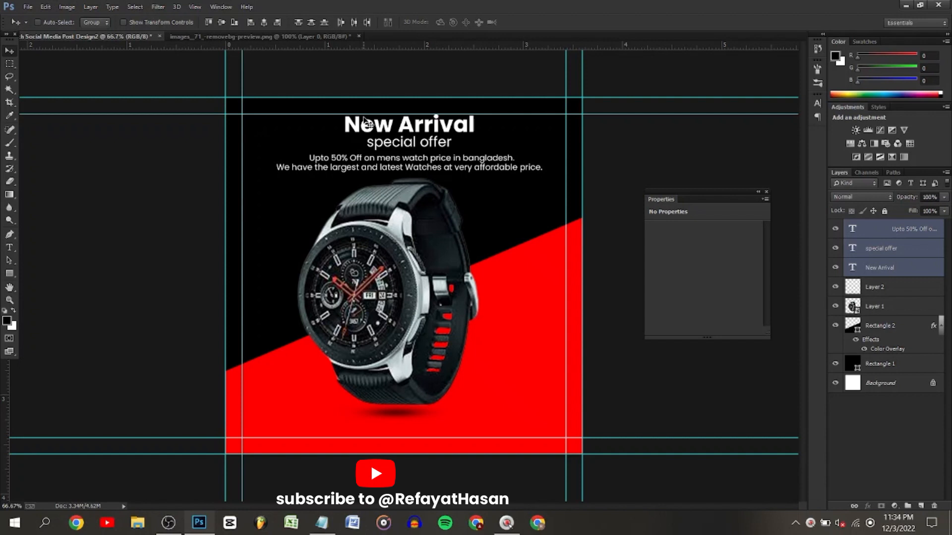
Move the watch and its shadow layers together about 0.05 in to the right.
click(873, 304)
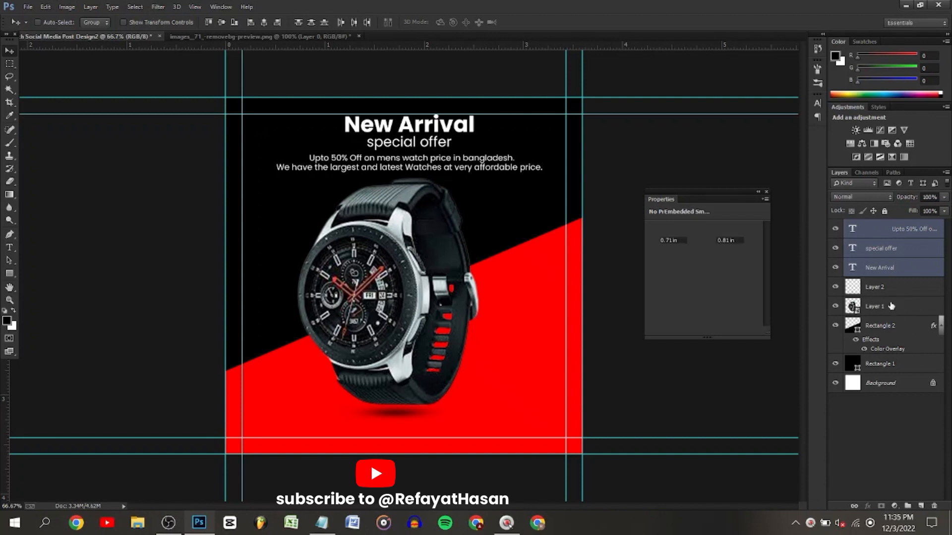
ctrl+click(886, 288)
key(6)
drag(395, 246, 400, 247)
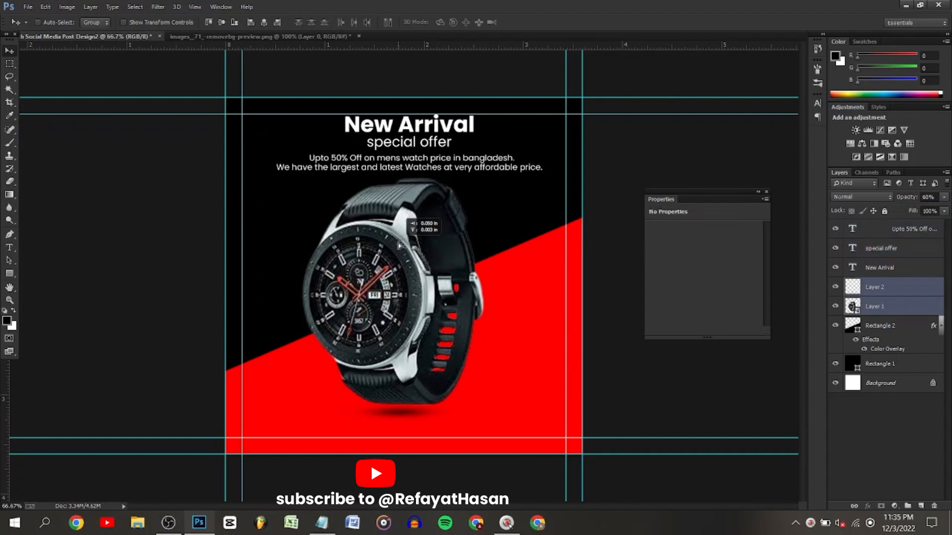
Add a layer above "special offer" and draw a black rectangle about 234 × 67 px in the lower-left corner, starting at the left margin guide.
click(905, 248)
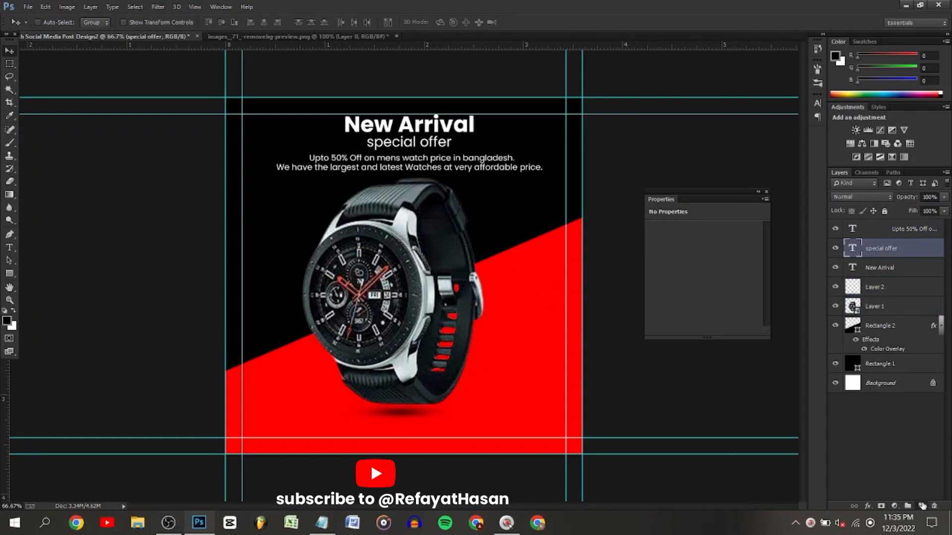
click(922, 506)
click(9, 273)
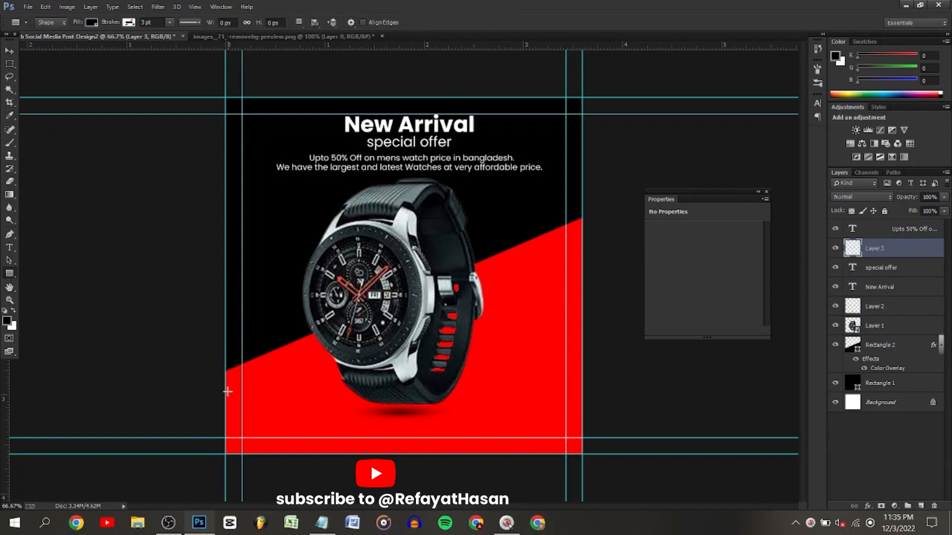
drag(244, 406, 320, 428)
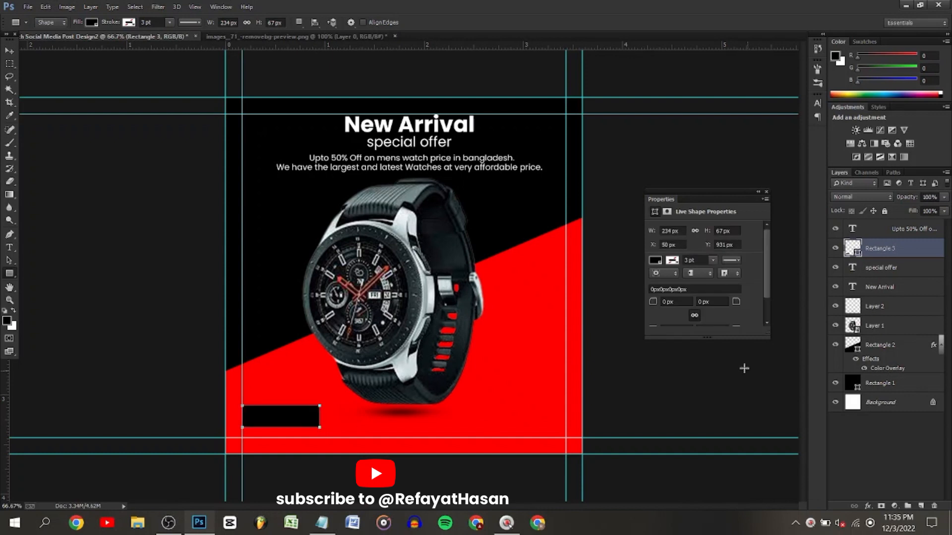
Round all corners of the black rectangle to 33.5 px and move it down onto the bottom margin guide.
drag(651, 304, 698, 302)
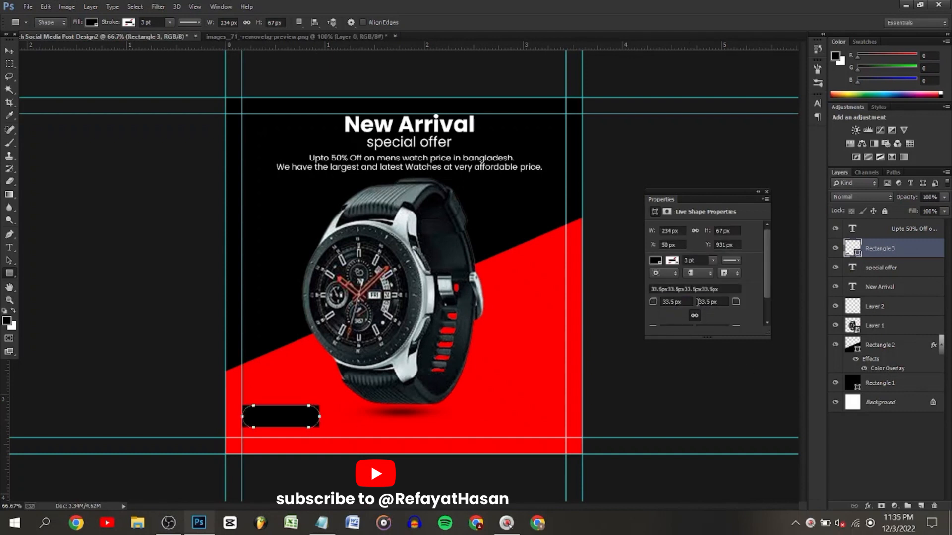
click(9, 51)
drag(77, 116, 78, 126)
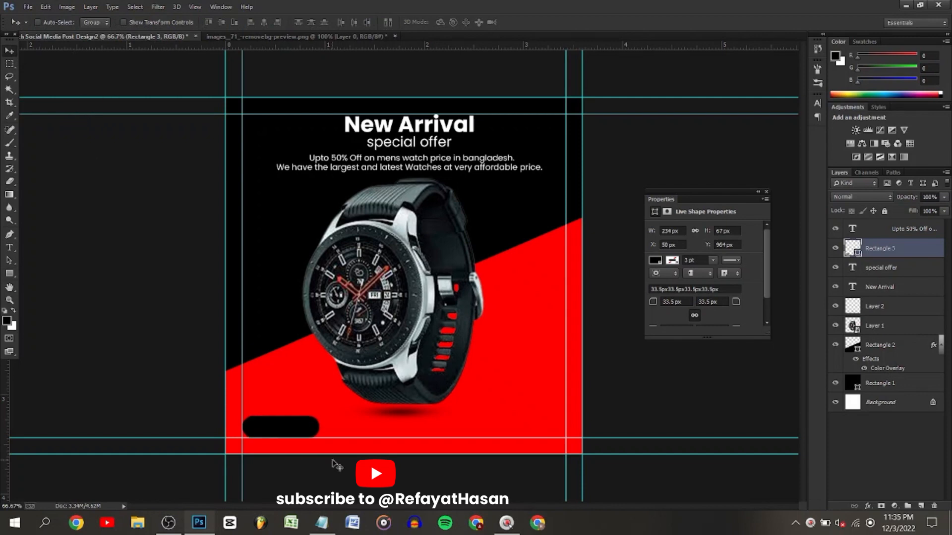
Switch to Notepad, copy the "shop now" line, and return to Photoshop.
click(322, 523)
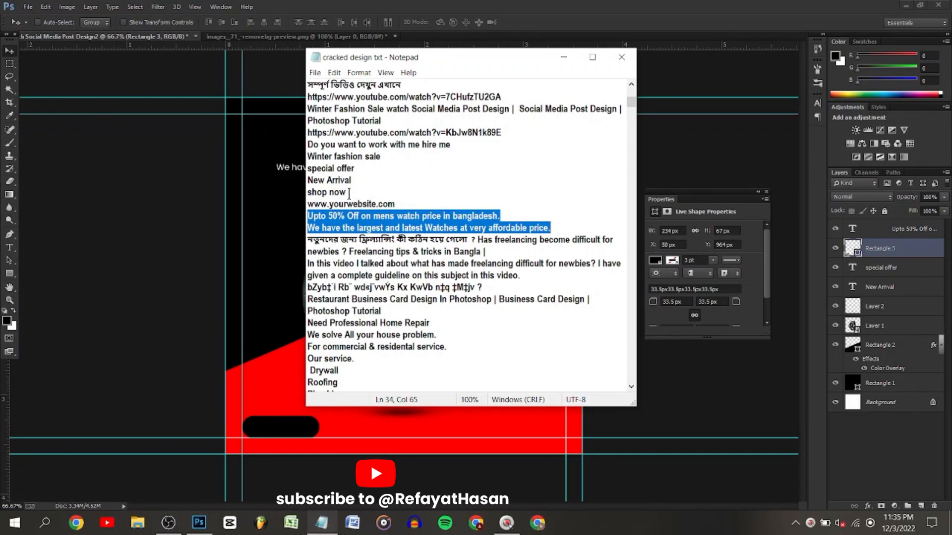
drag(349, 194, 308, 193)
right_click(323, 193)
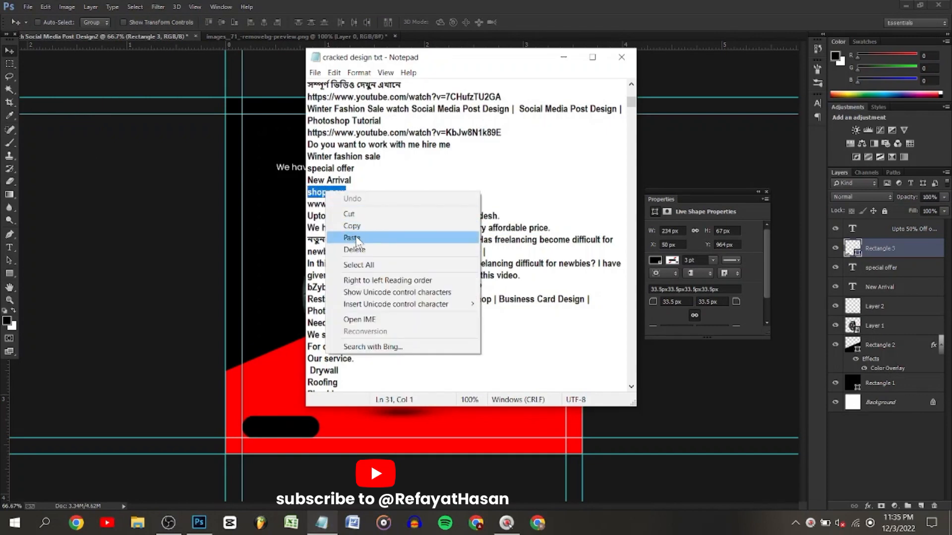
click(347, 225)
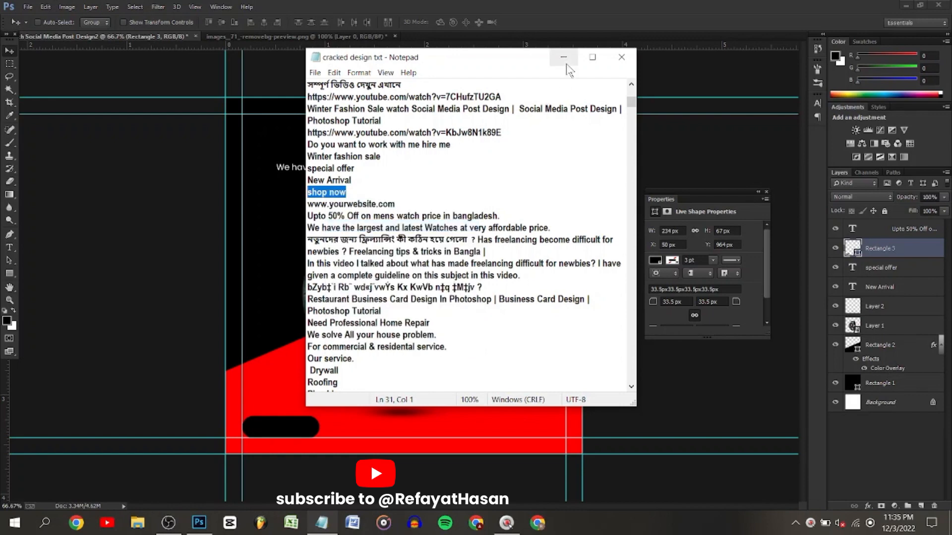
click(563, 57)
Paste the copied "shop now" line as a new text layer on the black area beside the watch.
click(9, 248)
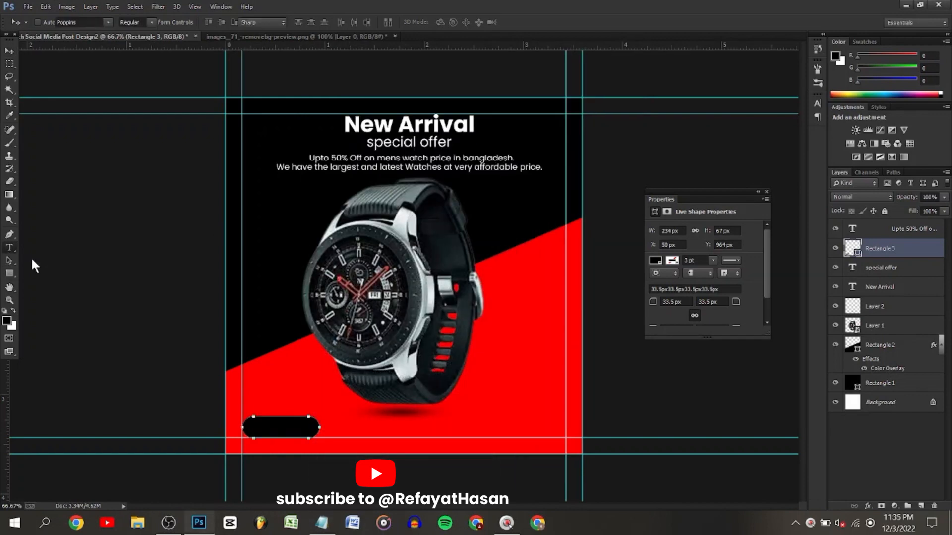
click(261, 286)
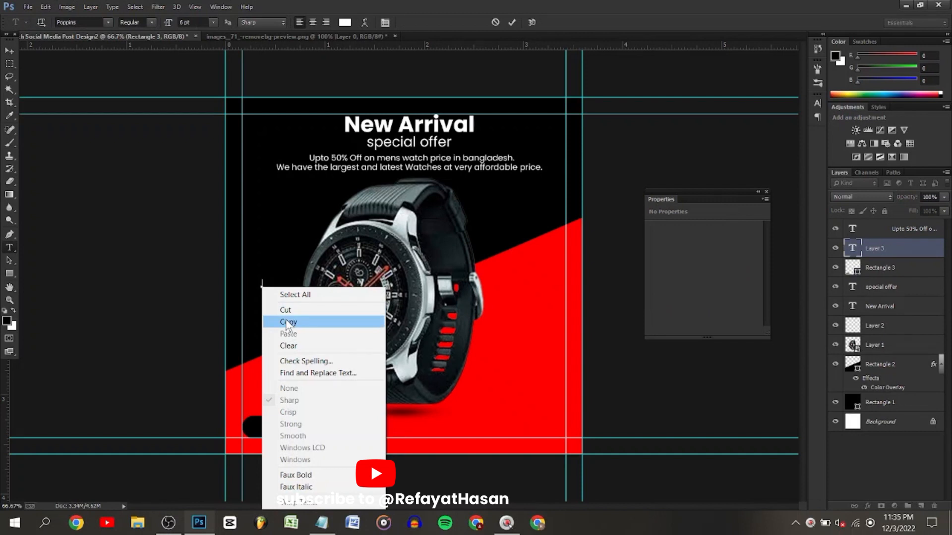
right_click(264, 269)
click(284, 315)
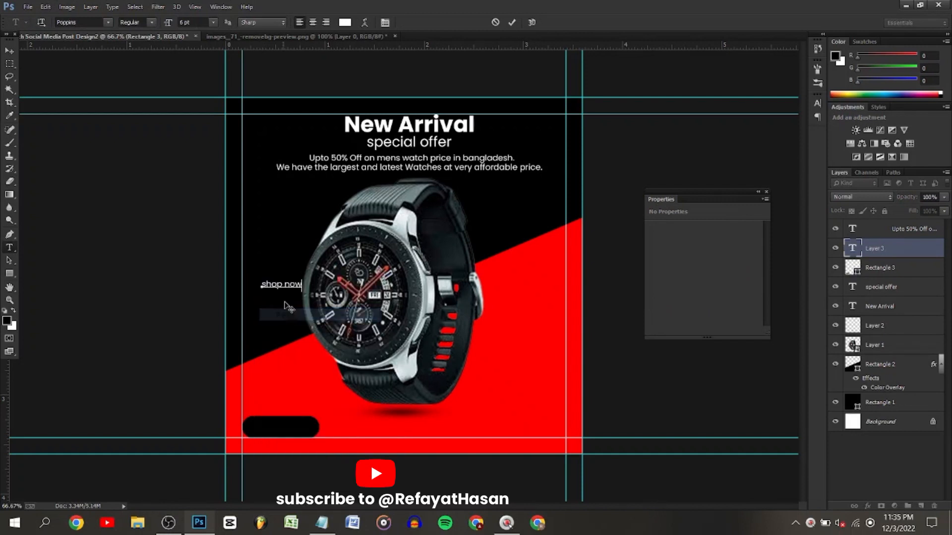
Set the "shop now" text to Bold at 9 pt and place it on the rounded black button.
key(ctrl+a)
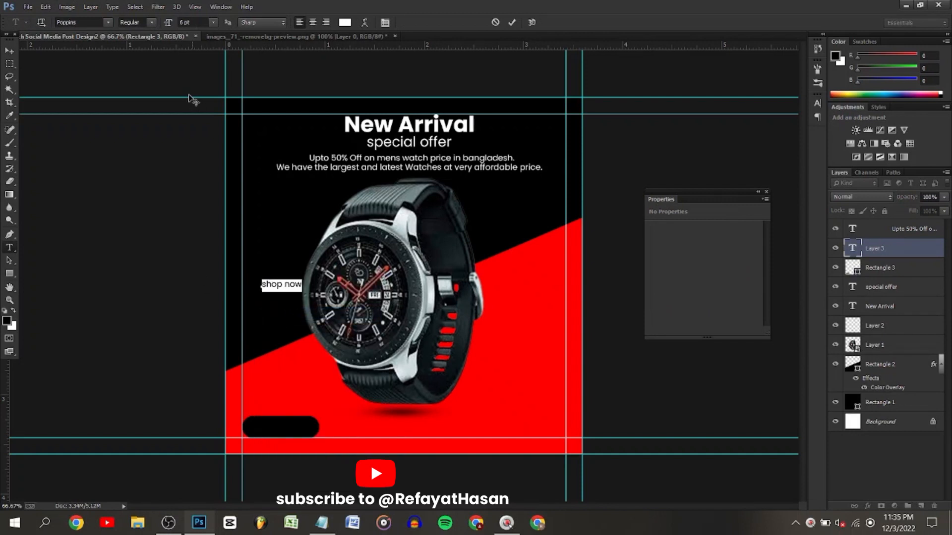
click(151, 22)
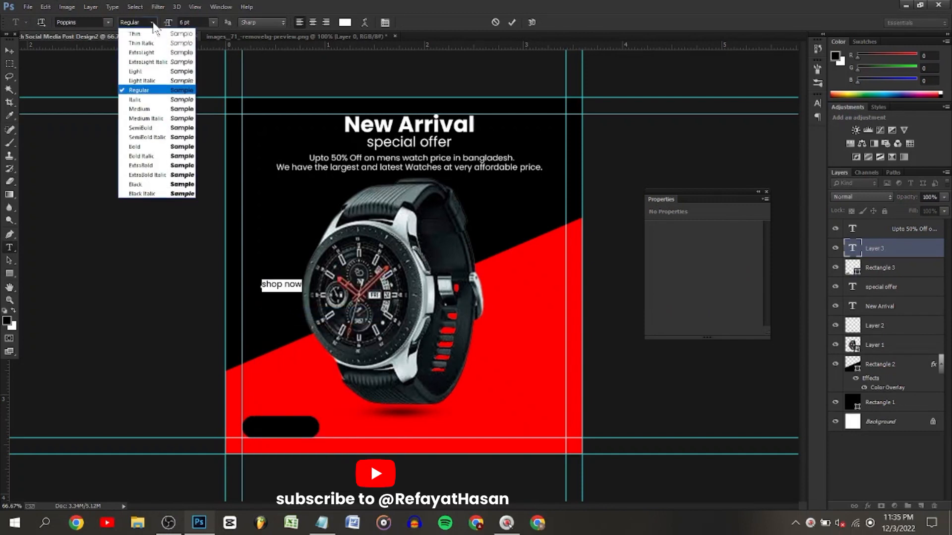
click(135, 147)
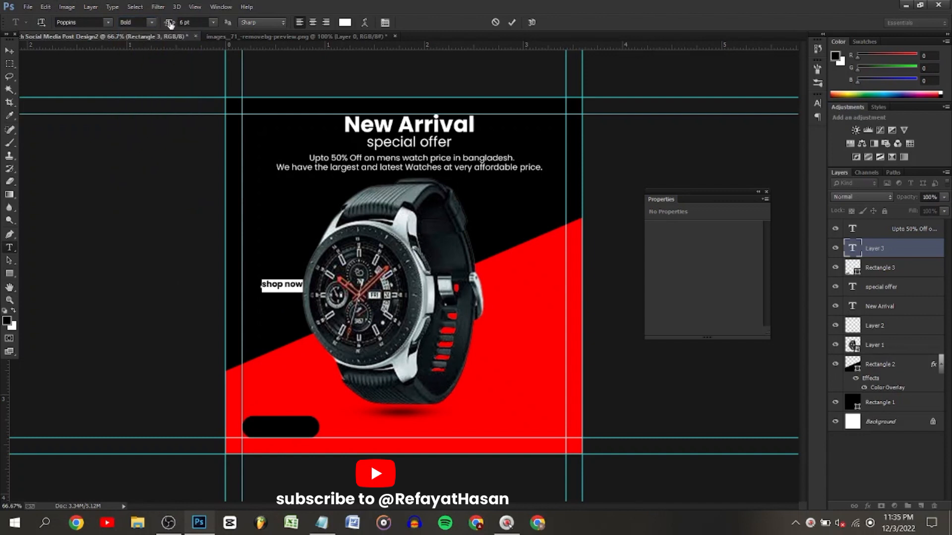
drag(169, 25, 177, 25)
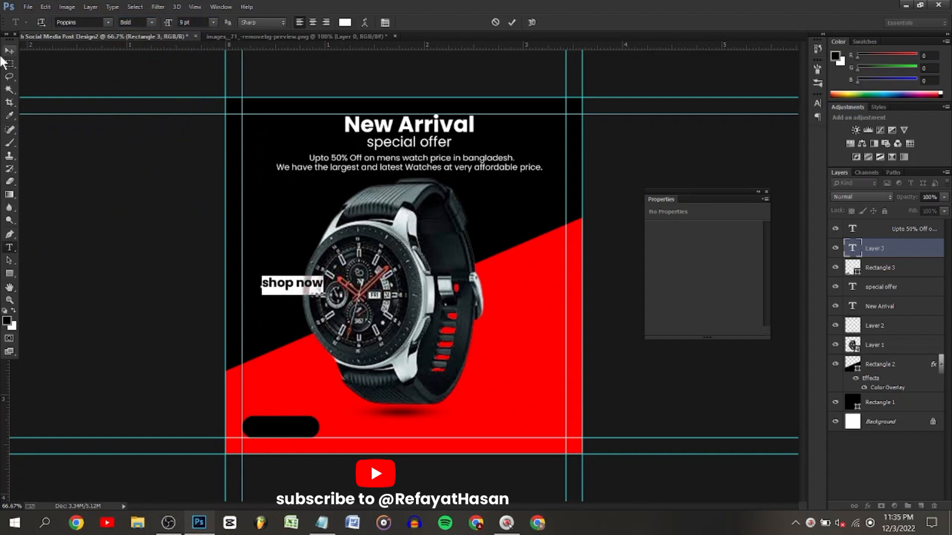
click(9, 50)
drag(132, 161, 121, 304)
Try adjusting the font size of the "shop now" text on the button.
click(5, 249)
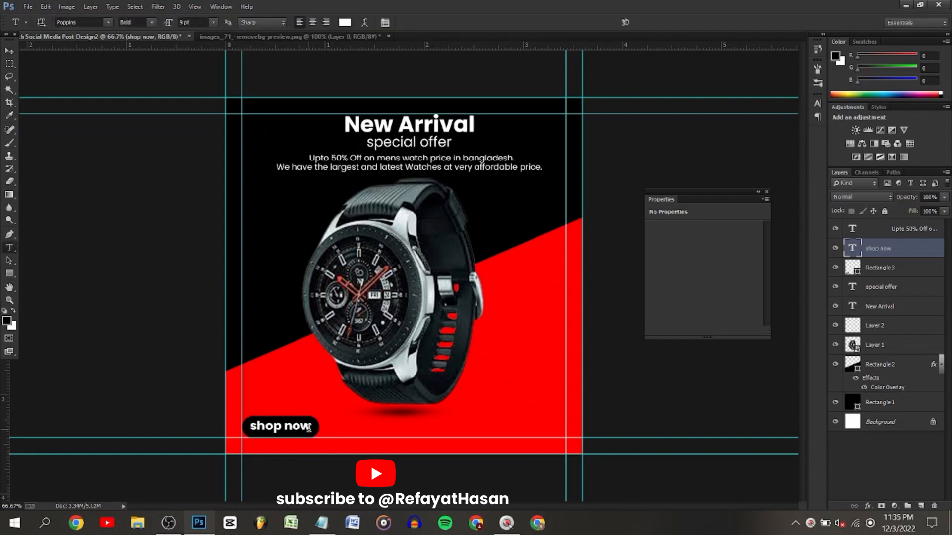
drag(310, 426, 200, 425)
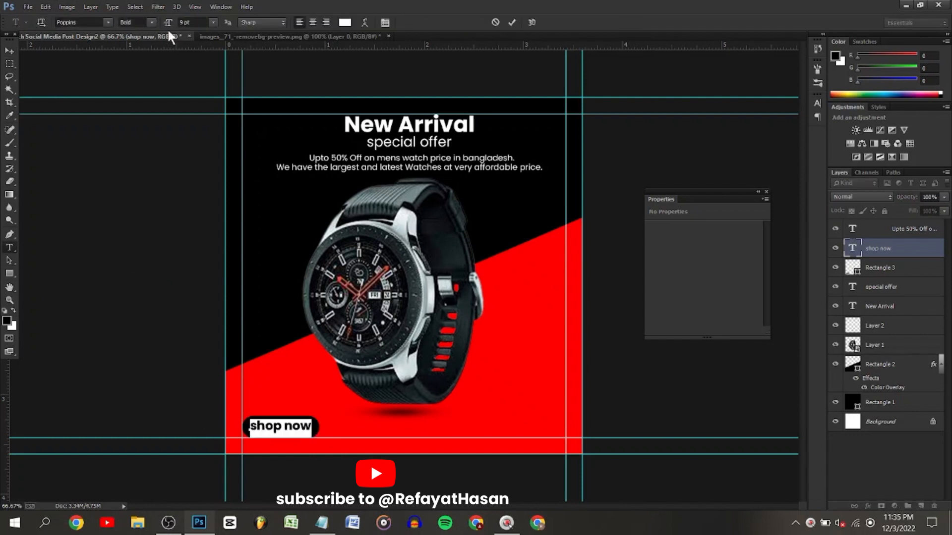
drag(169, 25, 166, 27)
click(9, 51)
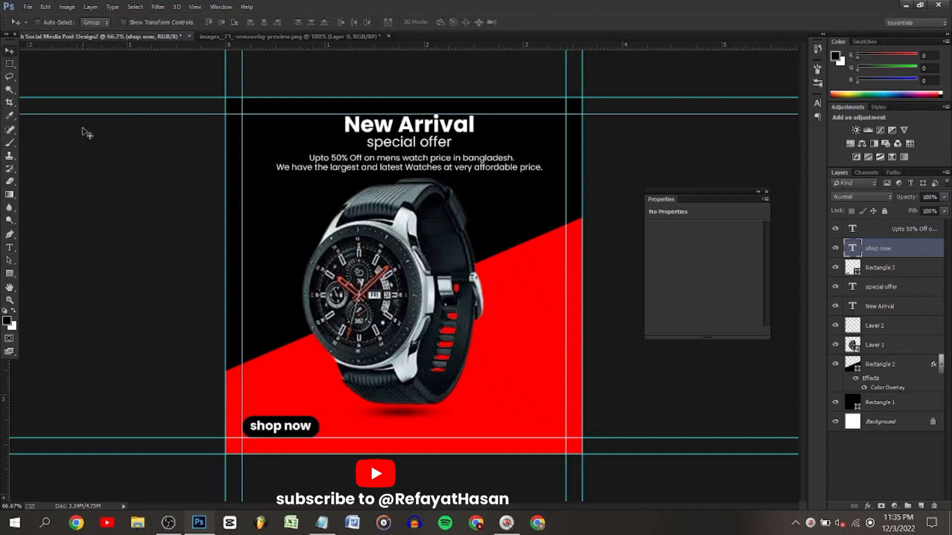
Nudge the "shop now" text up and down until it sits vertically centred in the black button.
key(Down)
key(Down)
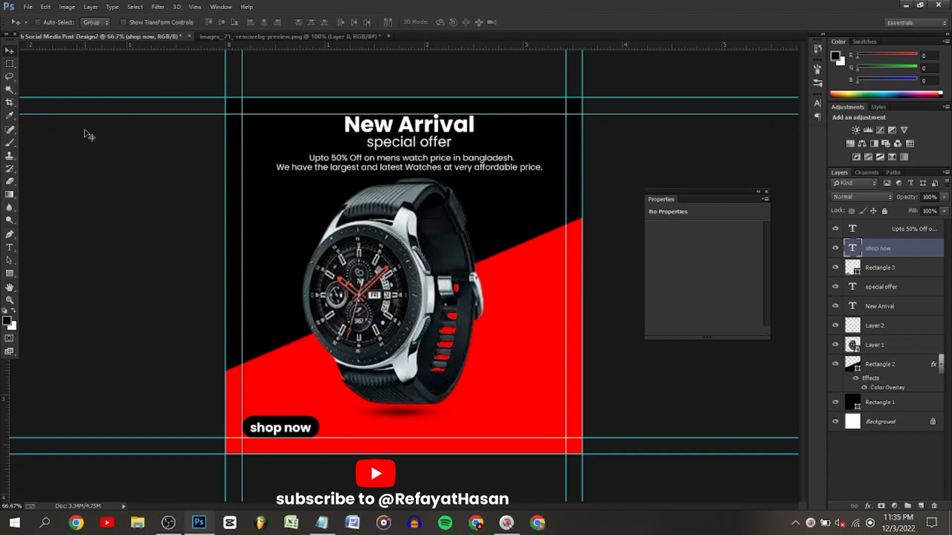
key(Up)
key(Up)
key(Up)
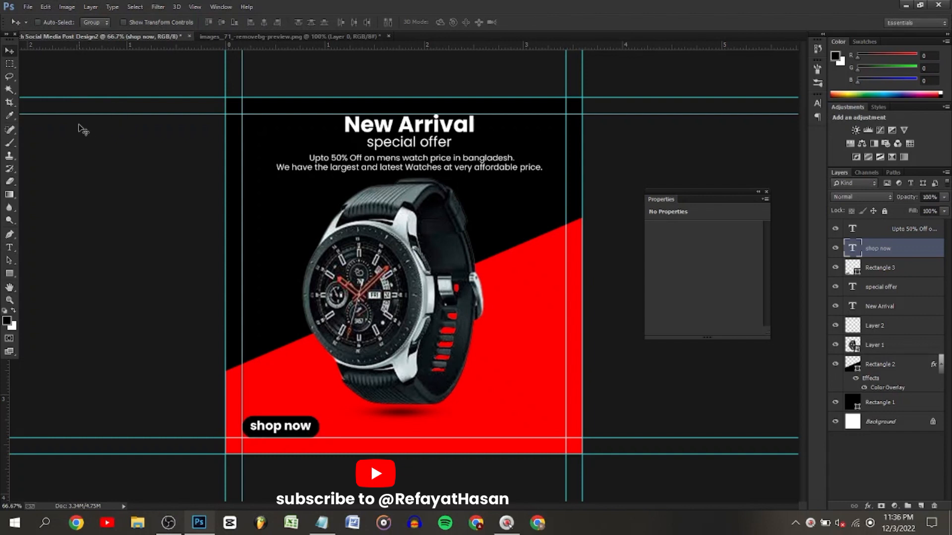
key(Down)
key(Down)
Scale the "shop now" text and its button together to about 85%, keeping them at the lower-left margin guides.
ctrl+click(885, 270)
key(ctrl+t)
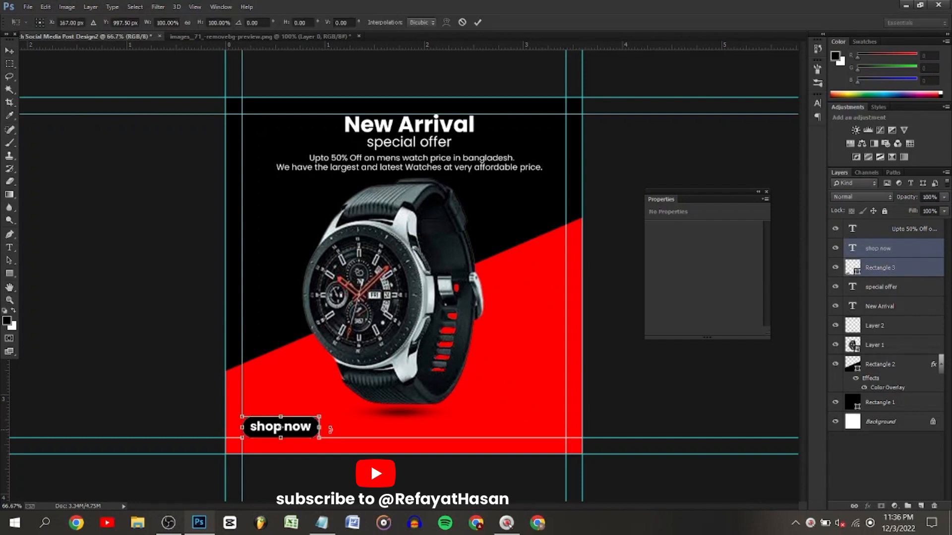
drag(322, 415, 311, 418)
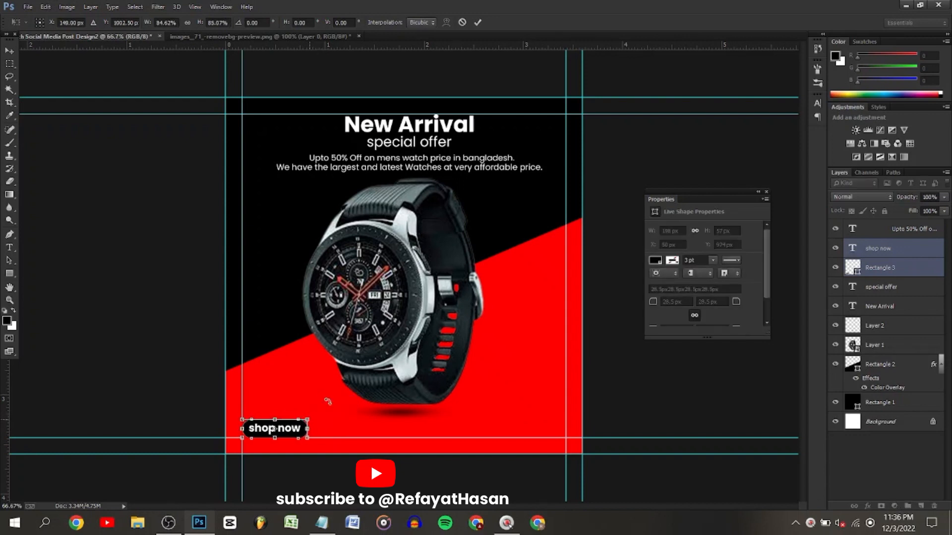
click(477, 23)
drag(327, 348, 328, 347)
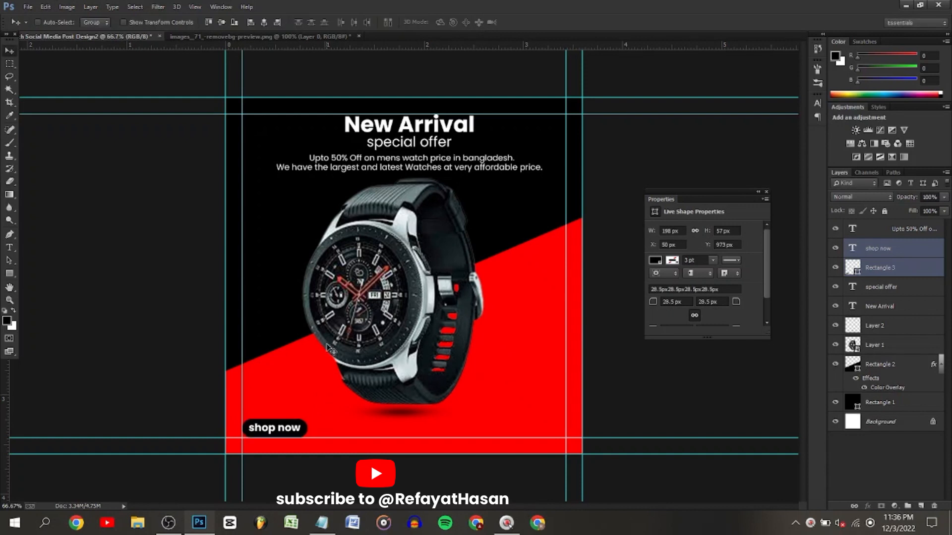
Scale the "shop now" text and button down further to about 91%, keeping their lower-left corner in place.
key(ctrl+t)
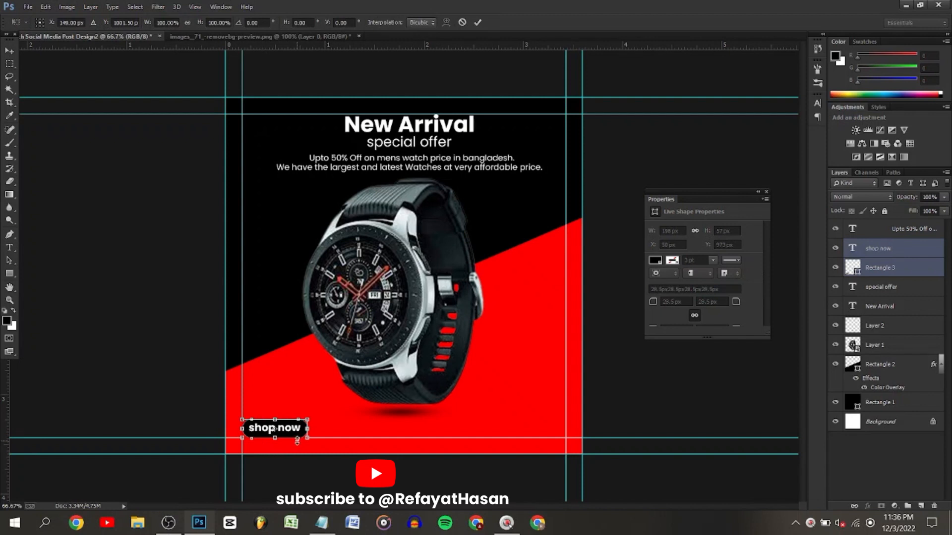
drag(311, 419, 301, 421)
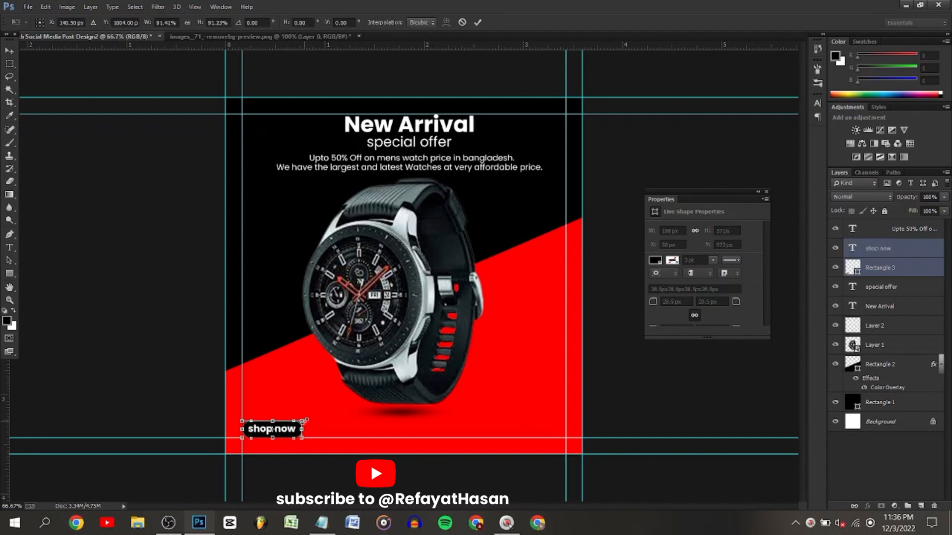
click(478, 23)
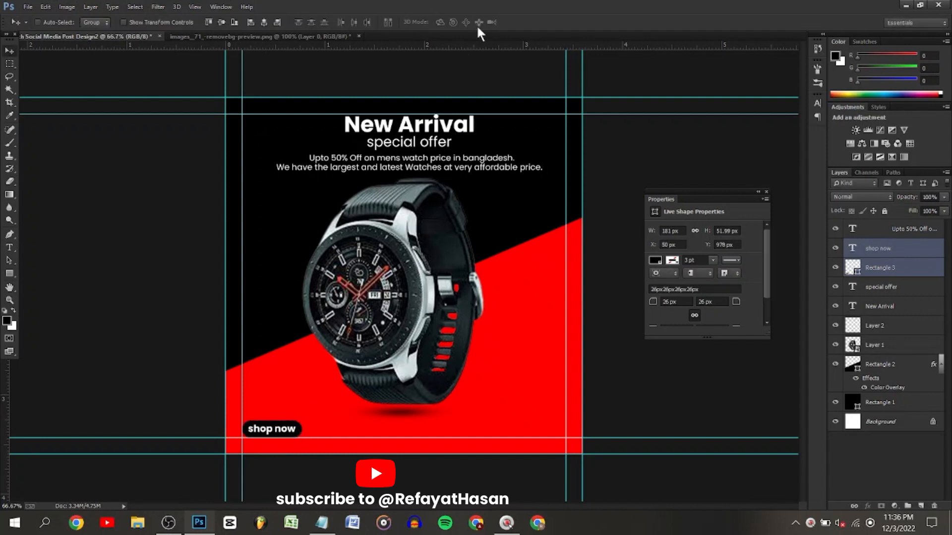
Try the "shop now" button centred horizontally under the watch, and move it back to the left margin guide.
key(ctrl+a)
click(265, 25)
key(ctrl+d)
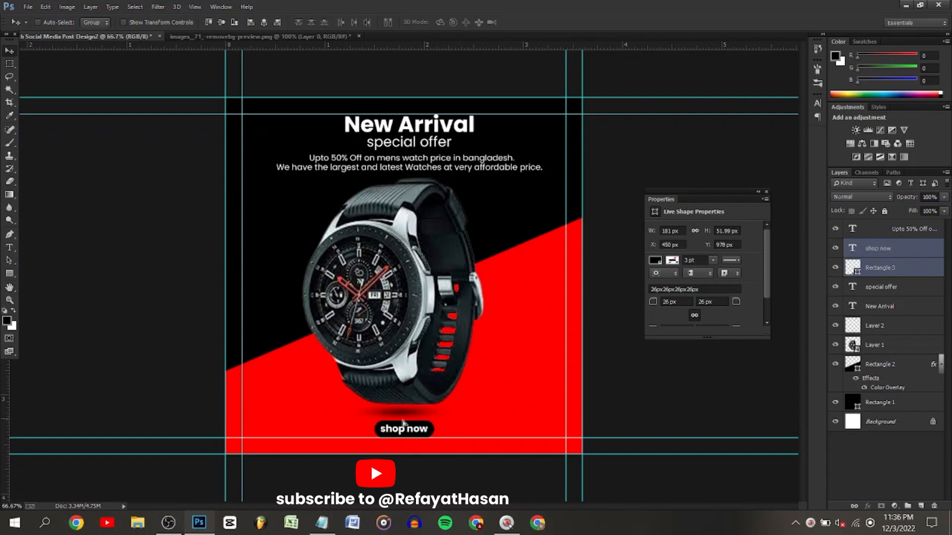
drag(418, 418, 291, 421)
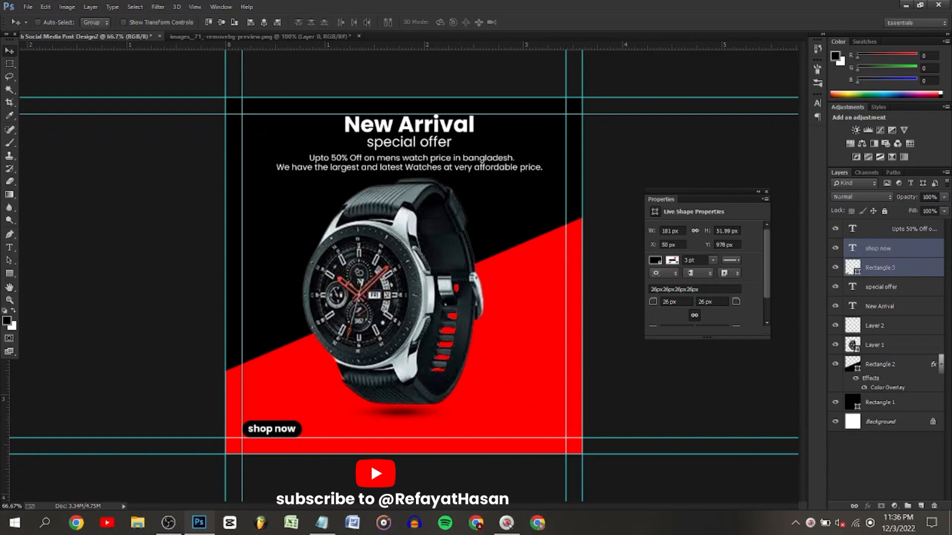
Add a drop shadow to the black rectangle behind "shop now" with its angle set to 90°.
click(913, 233)
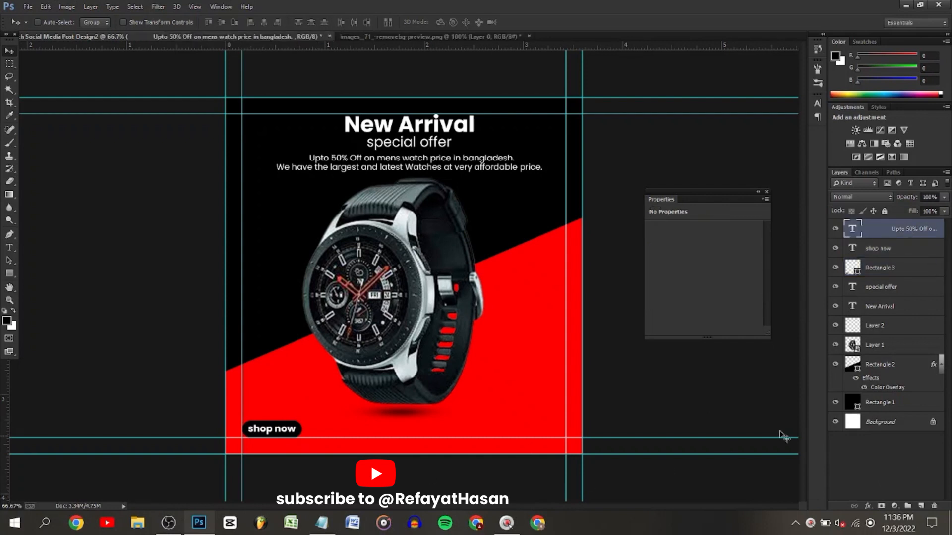
click(898, 267)
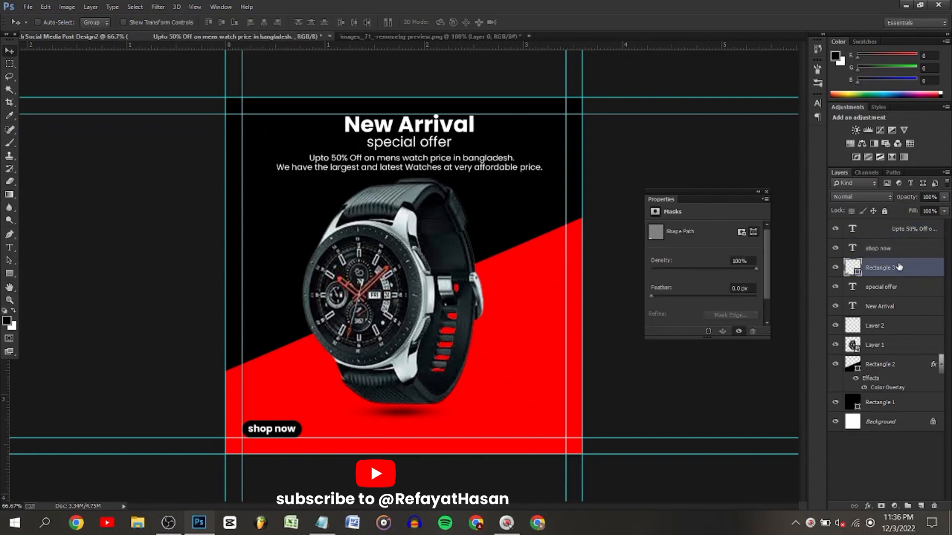
click(868, 505)
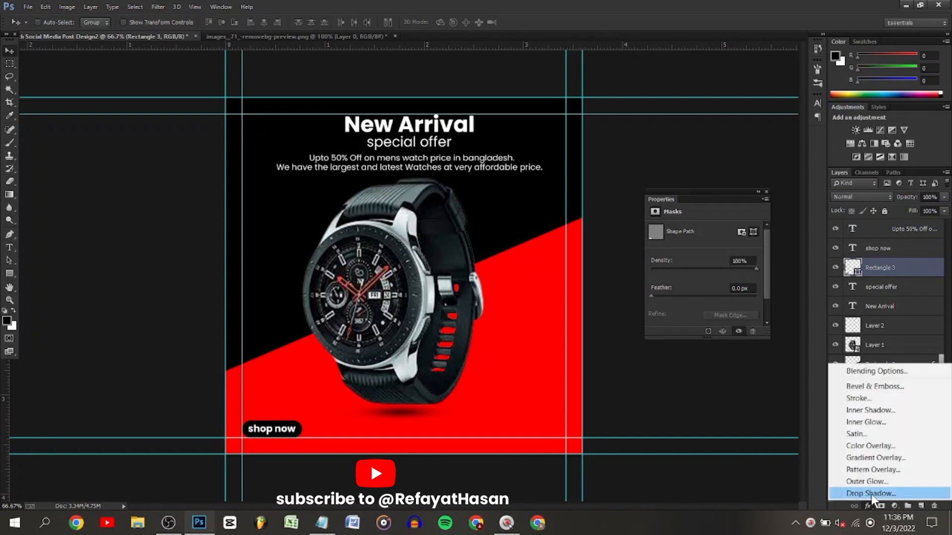
click(870, 493)
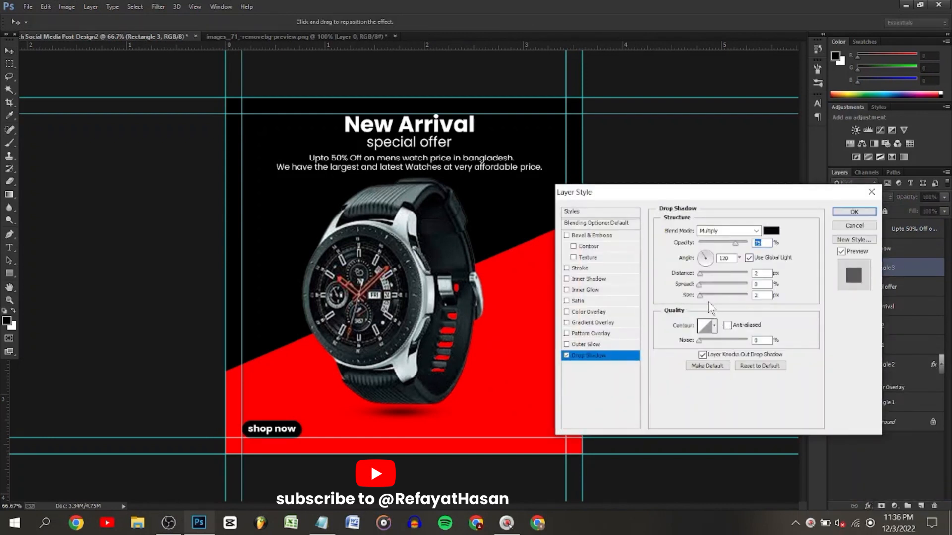
click(726, 258)
key(BackSpace)
key(BackSpace)
text(90)
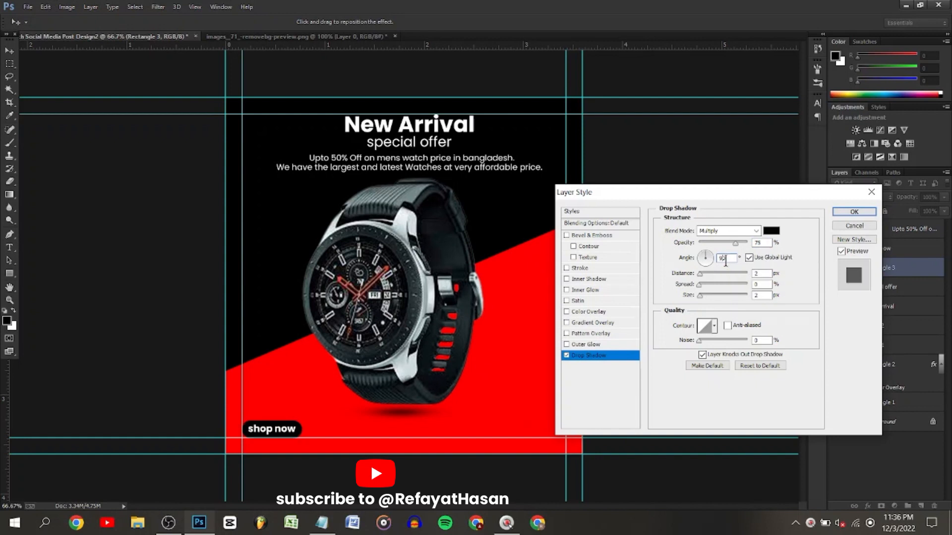
Adjust the button's drop shadow by editing its opacity and slightly increasing its size, and apply the effect.
drag(699, 295, 702, 294)
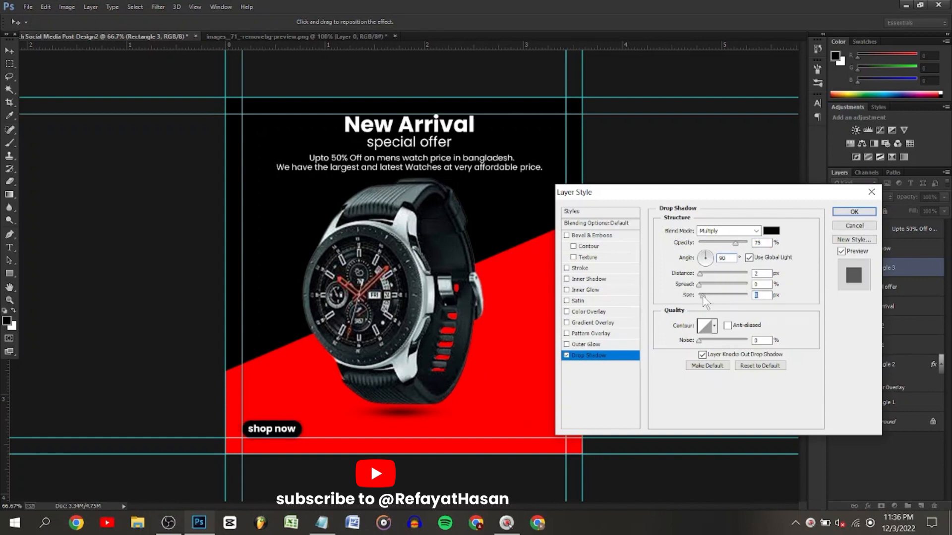
click(762, 243)
key(BackSpace)
click(715, 296)
mouse_move(711, 296)
mouse_down()
mouse_move(725, 297)
mouse_move(712, 297)
mouse_up()
drag(693, 298, 712, 295)
drag(713, 295, 705, 296)
click(854, 212)
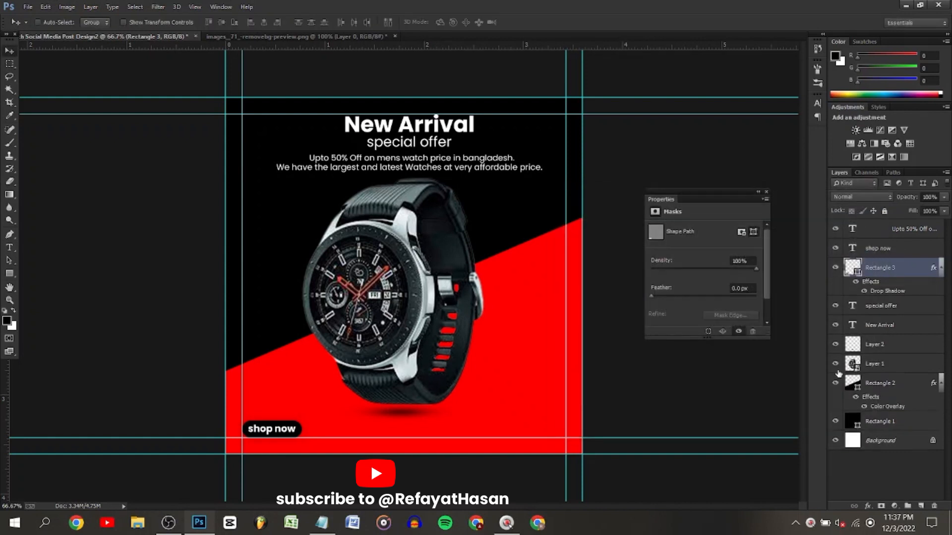
click(913, 229)
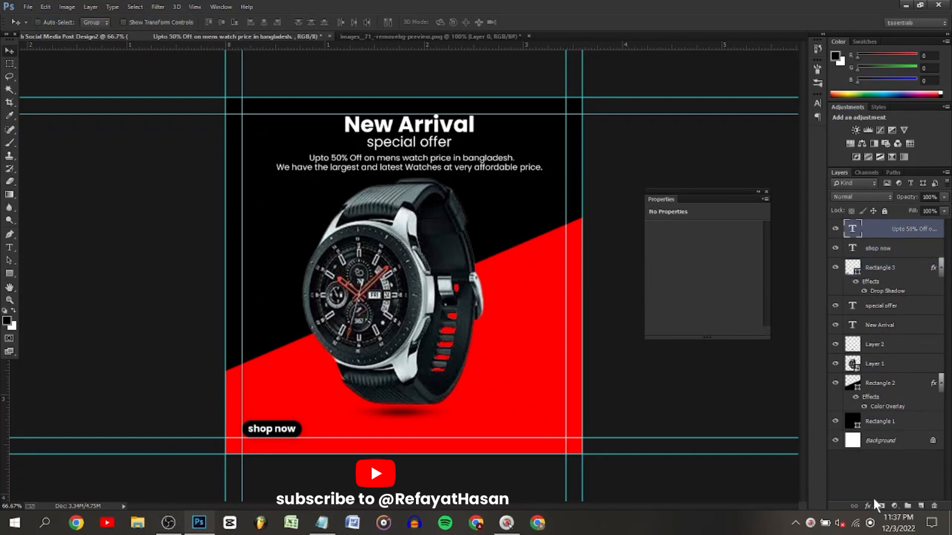
click(920, 506)
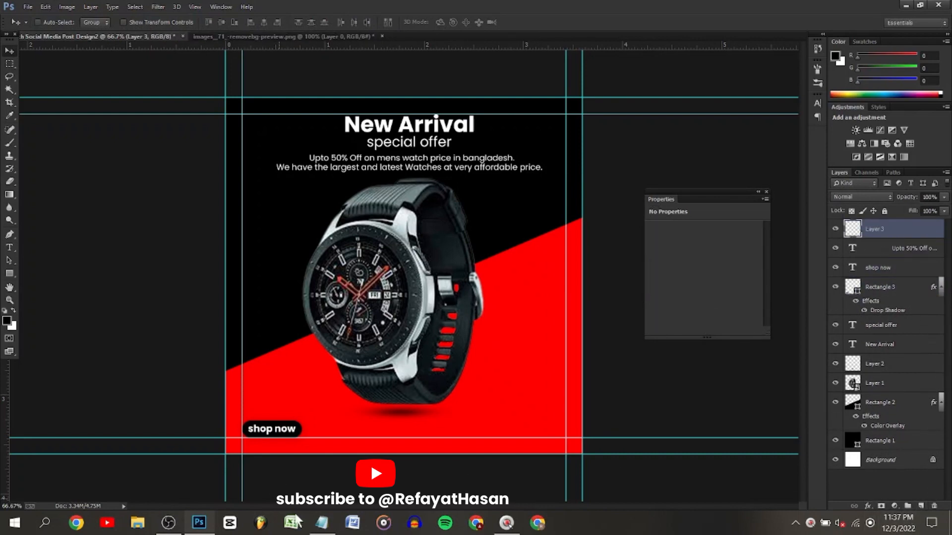
click(322, 523)
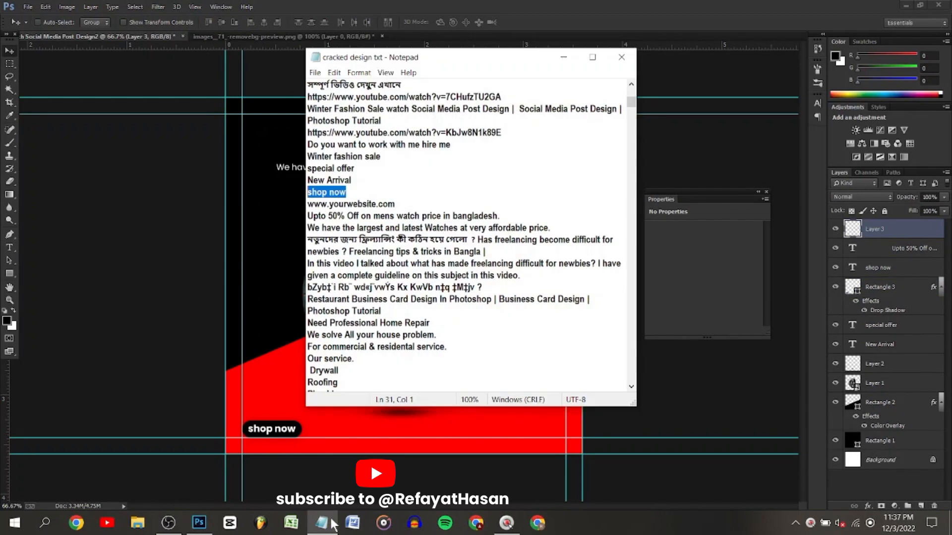
double_click(392, 206)
right_click(393, 208)
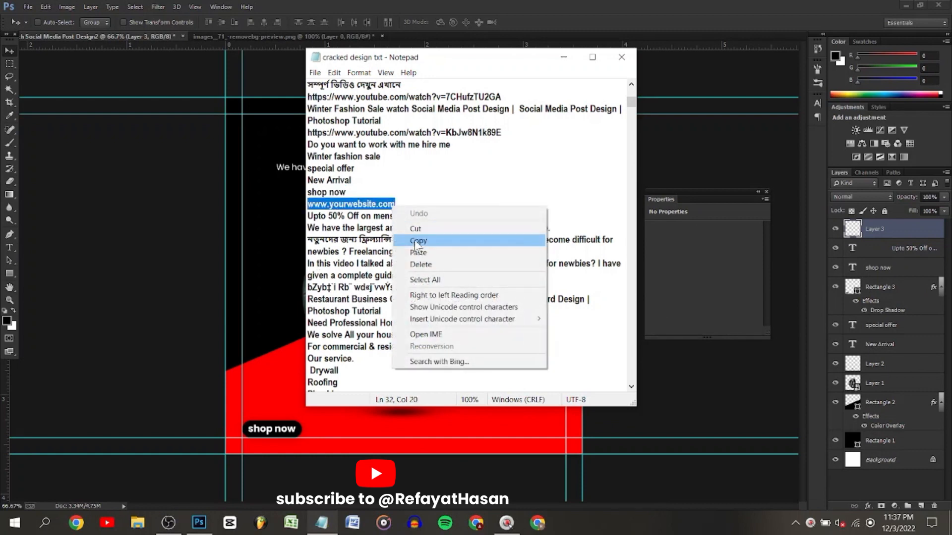
click(417, 241)
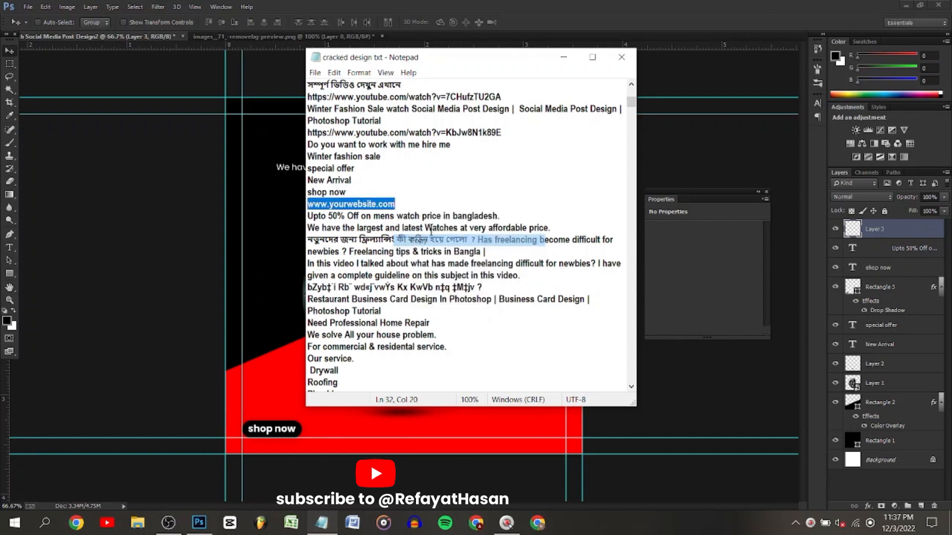
click(563, 57)
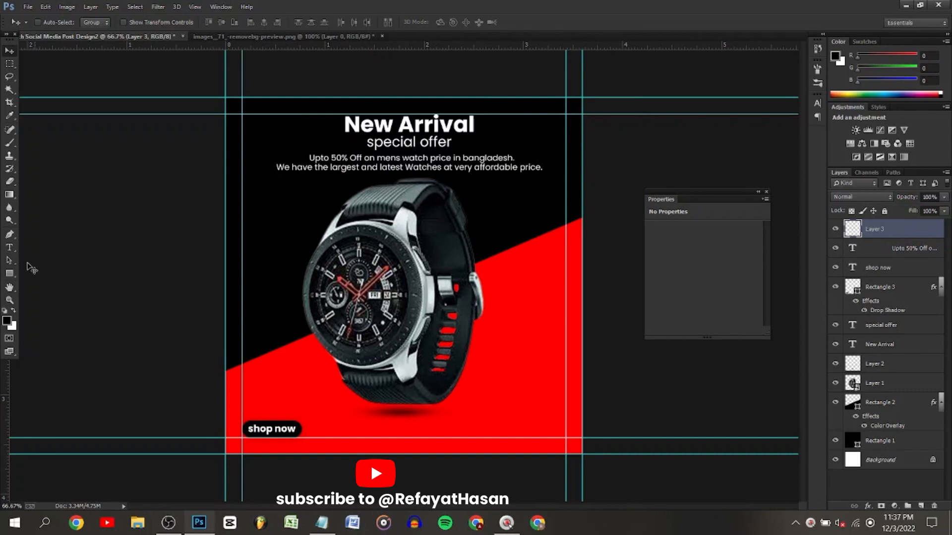
click(11, 255)
key(t)
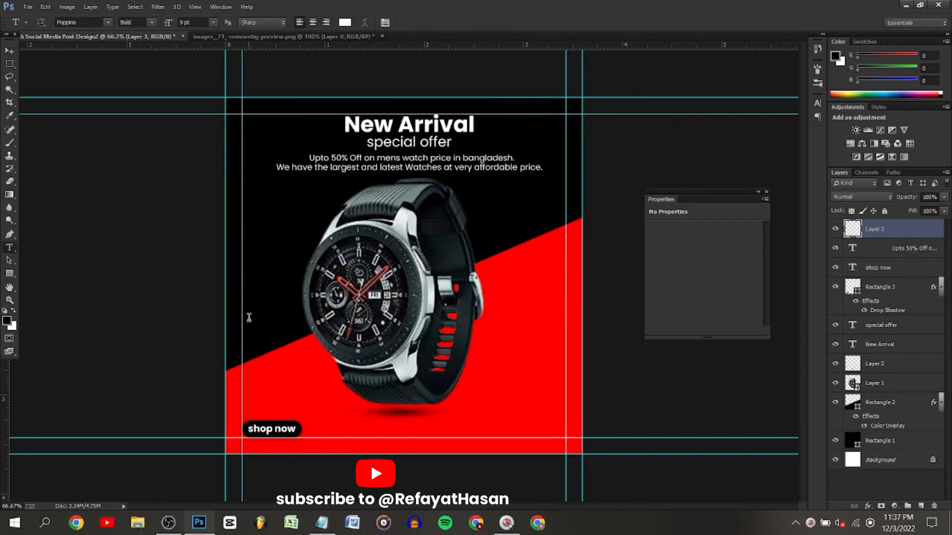
click(248, 321)
right_click(248, 320)
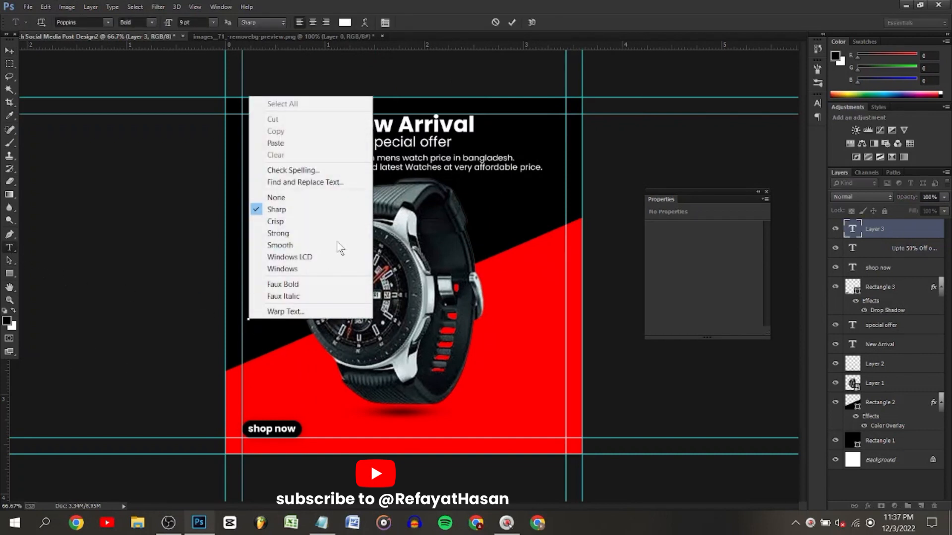
click(275, 144)
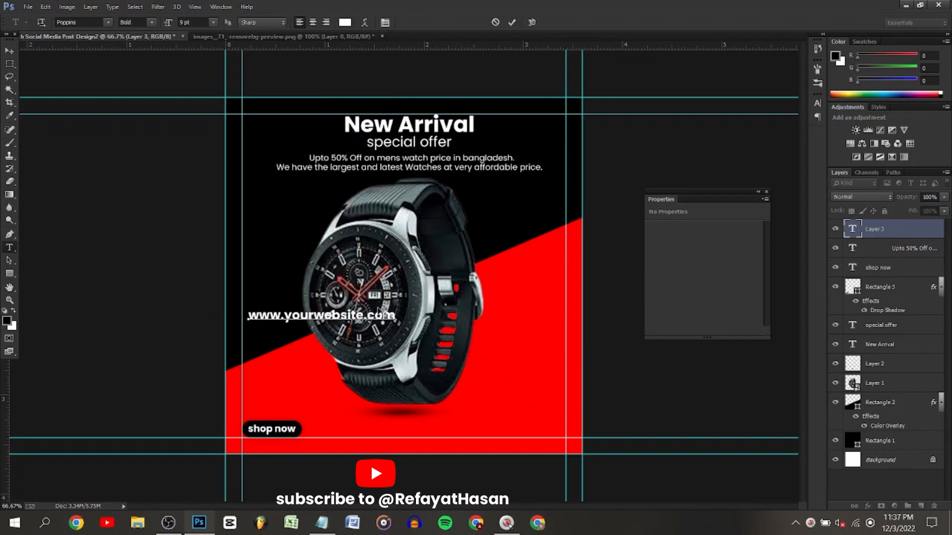
Set the website text to the Regular style at 5 pt and place it inside the lower-right margin guides.
key(ctrl+a)
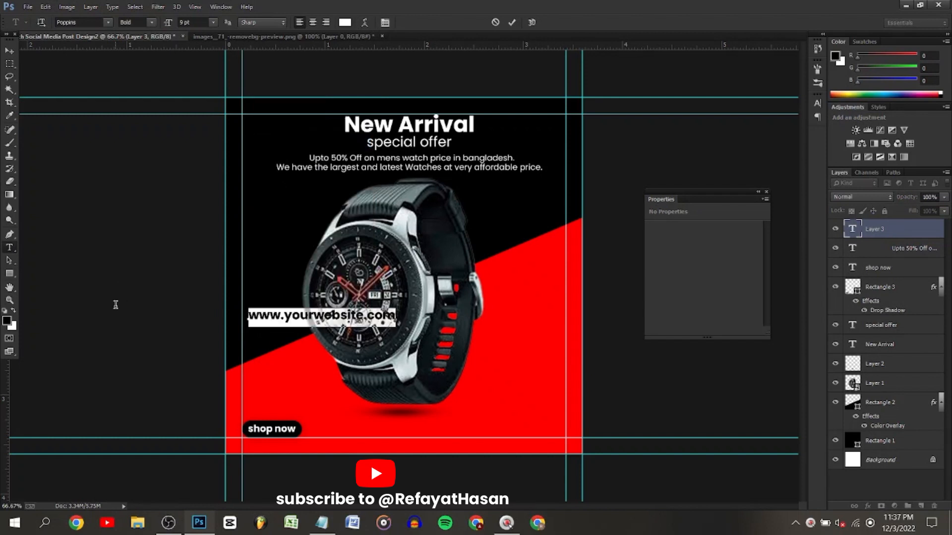
click(155, 22)
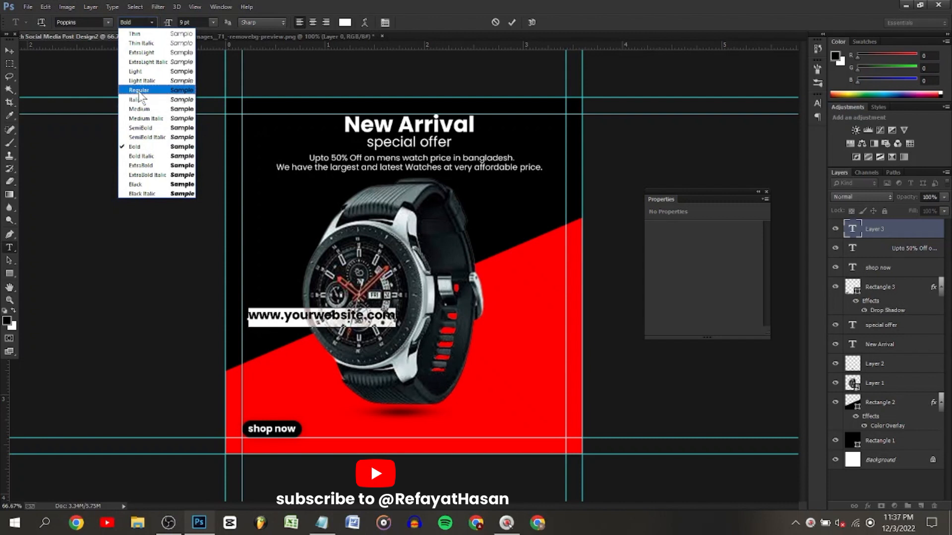
click(140, 91)
drag(169, 27, 159, 29)
click(9, 50)
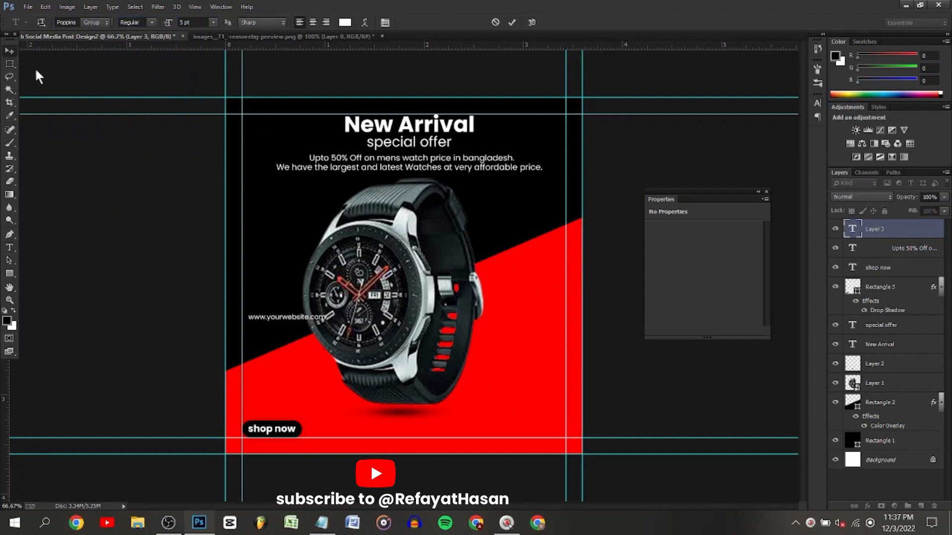
drag(134, 148, 362, 264)
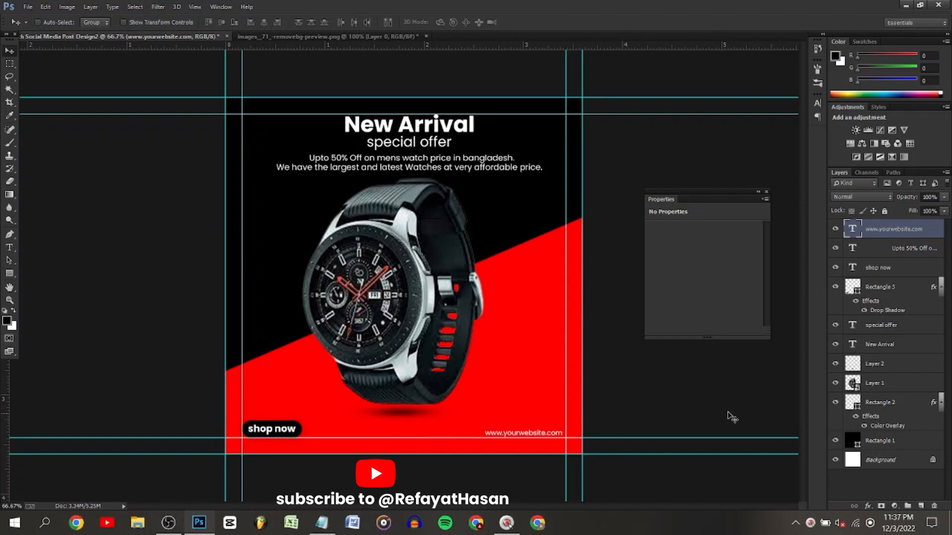
Scale the watch and its shadow together to about 91% and reposition them lower beneath the offer text.
click(887, 383)
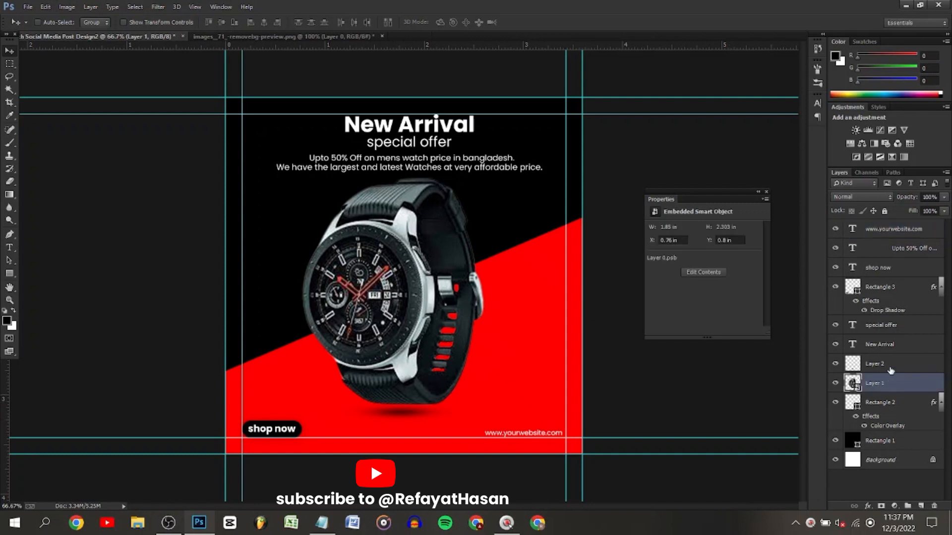
shift+click(888, 364)
drag(409, 242, 403, 244)
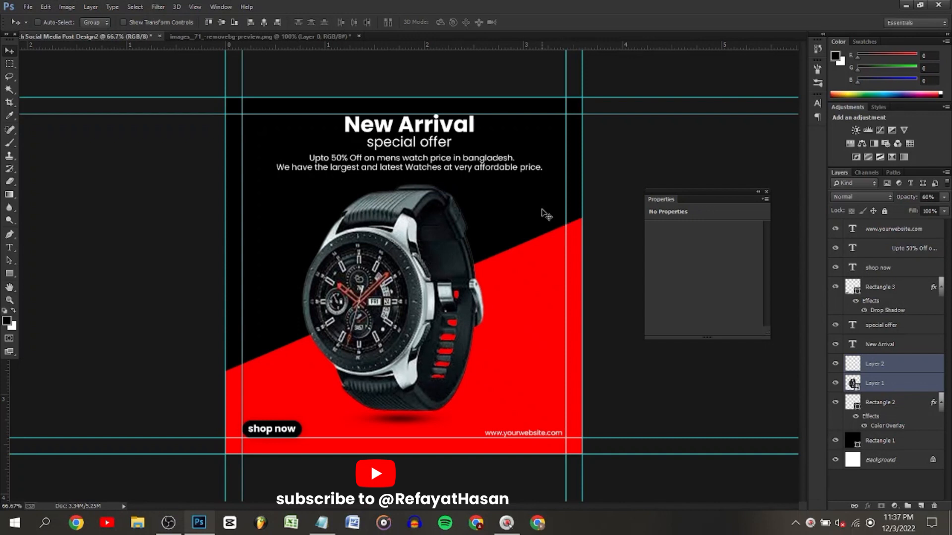
key(ctrl+t)
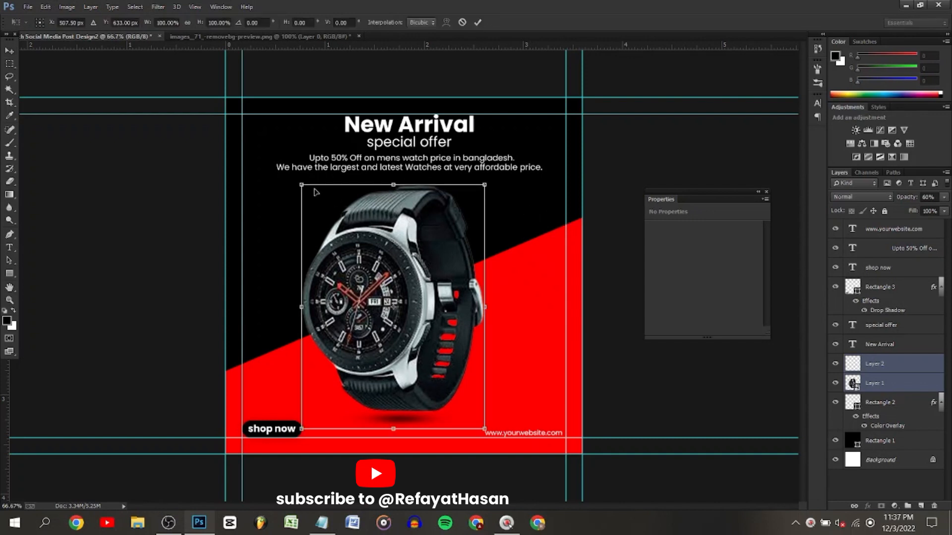
drag(299, 184, 322, 200)
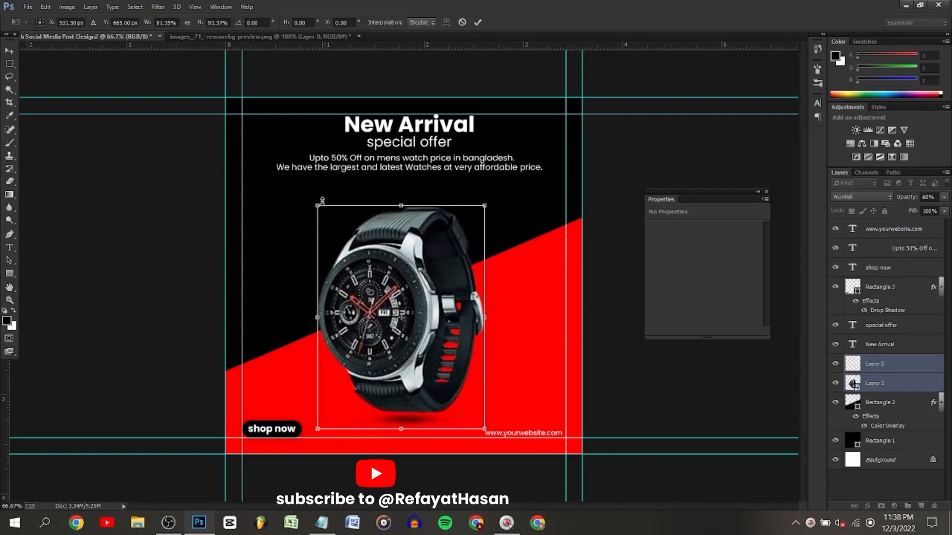
click(478, 22)
mouse_move(422, 303)
mouse_down()
mouse_move(410, 281)
mouse_move(415, 293)
mouse_up()
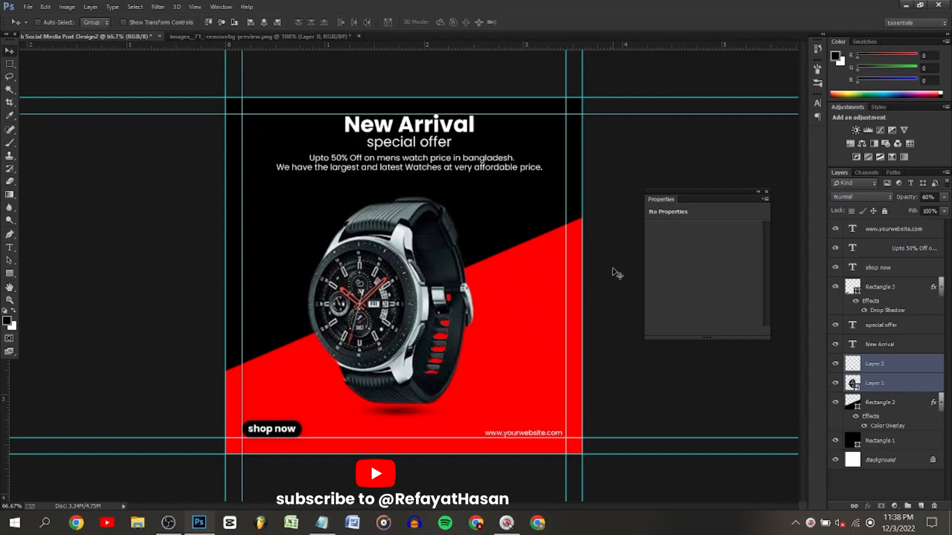
Centre the "New Arrival", "special offer" and "Upto 50% Off" texts horizontally on the canvas, and shift them together slightly down and right.
click(911, 268)
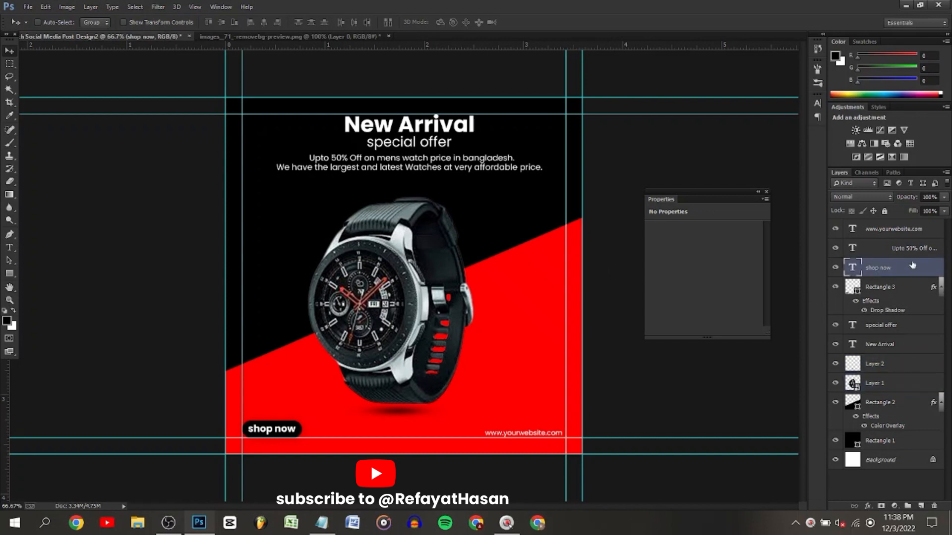
click(915, 249)
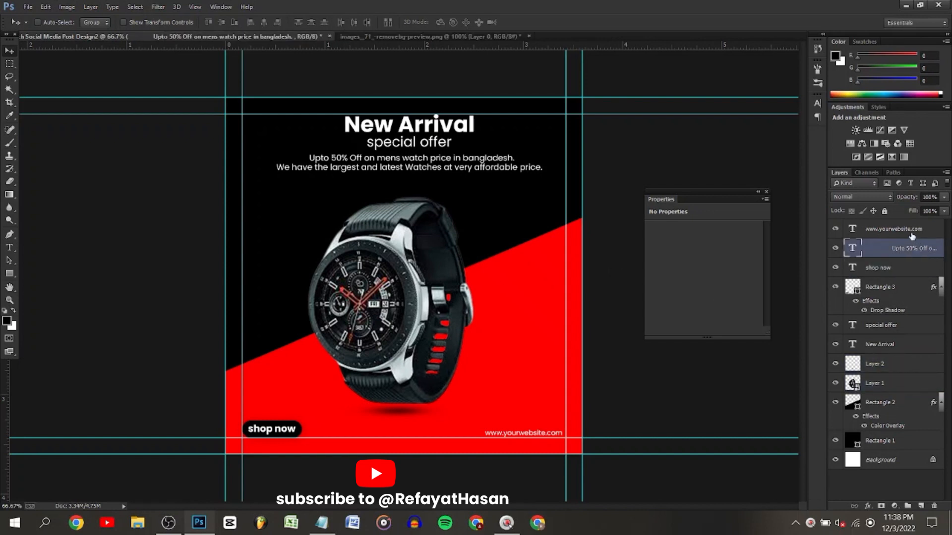
click(912, 236)
click(906, 248)
ctrl+click(884, 342)
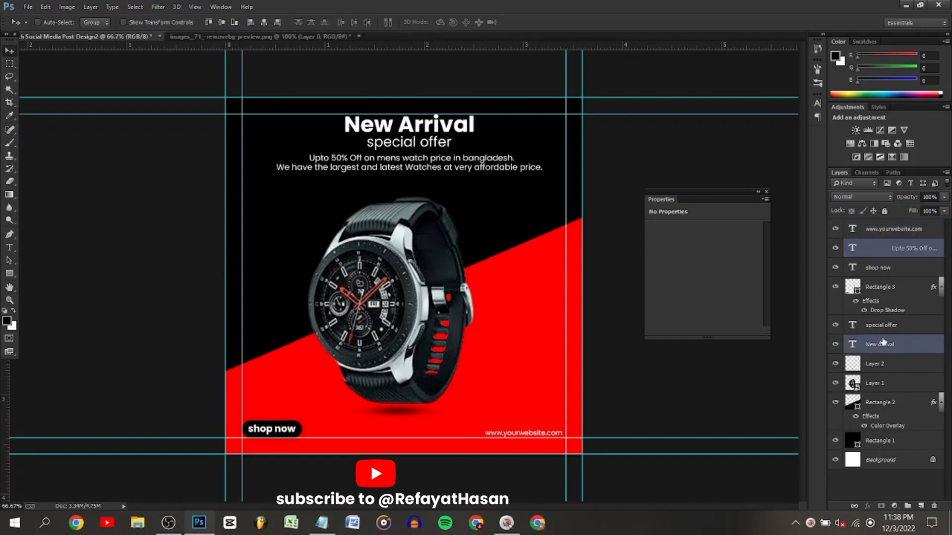
ctrl+click(887, 327)
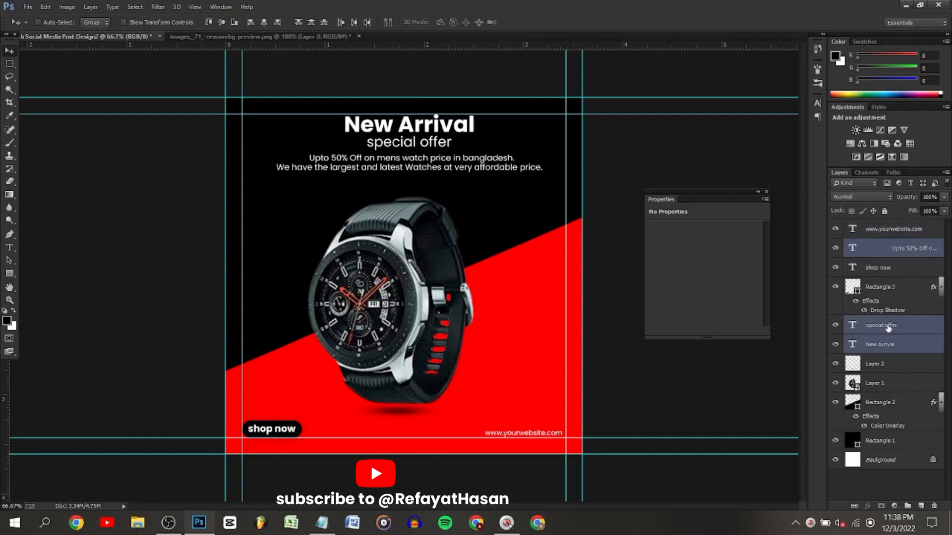
key(ctrl+a)
click(263, 22)
key(ctrl+d)
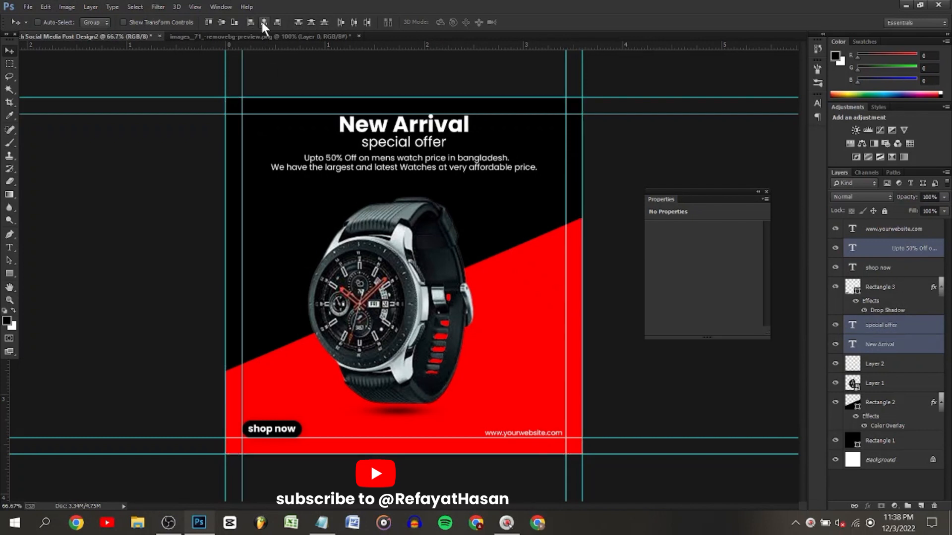
drag(377, 135, 385, 143)
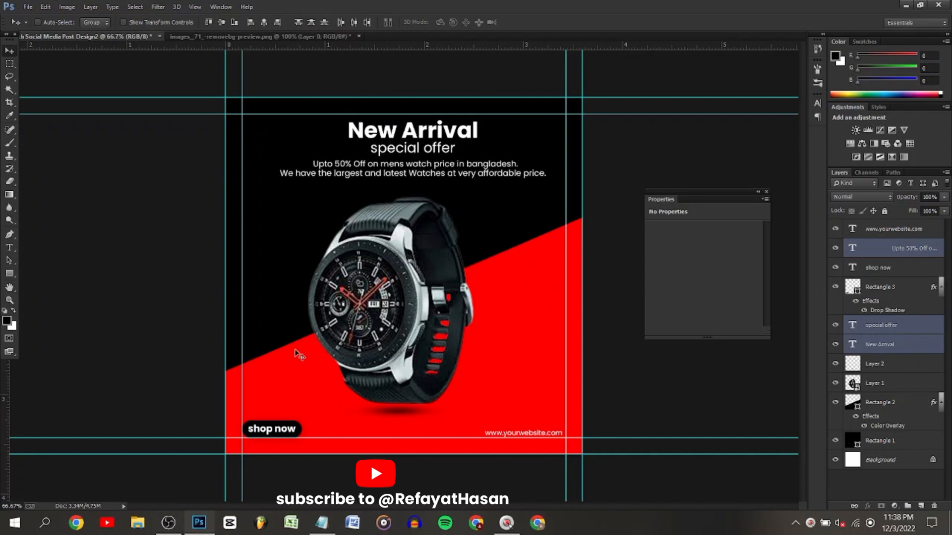
Close the separate watch PNG document without saving its changes.
click(937, 235)
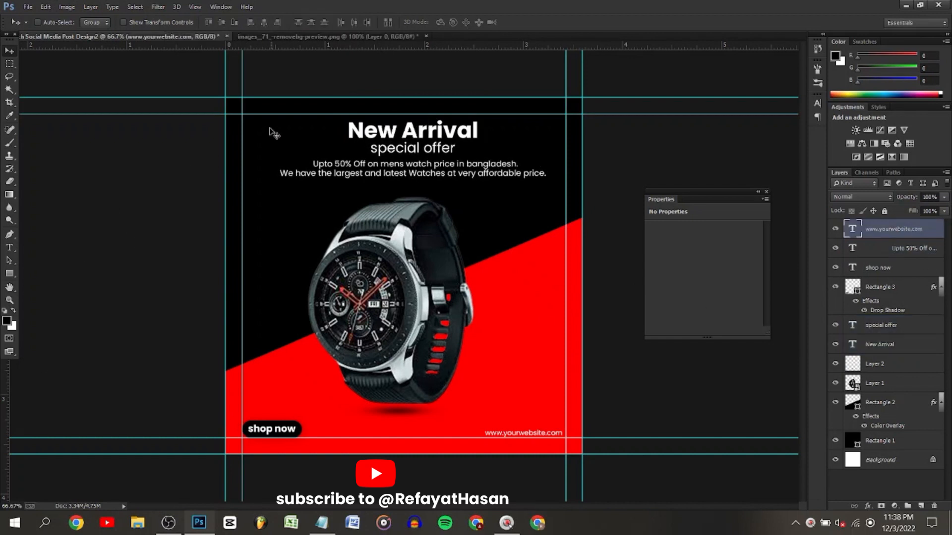
click(426, 36)
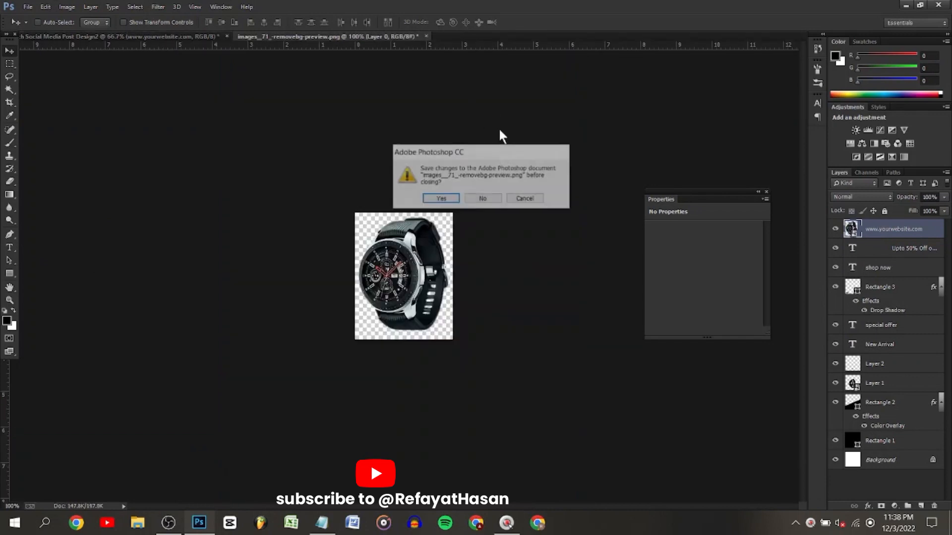
click(484, 198)
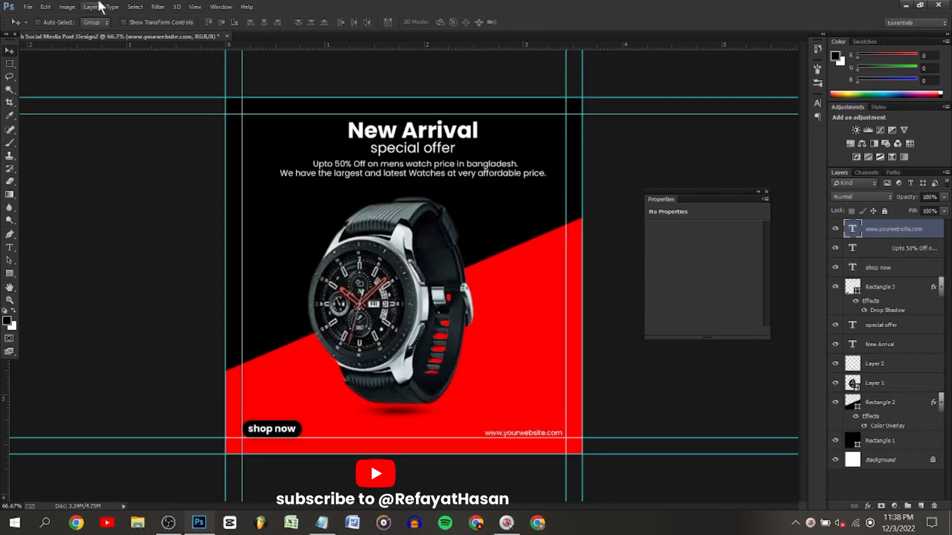
Find the "RH logo" PNG in the Downloads folder and open it as a separate document.
click(25, 7)
click(58, 31)
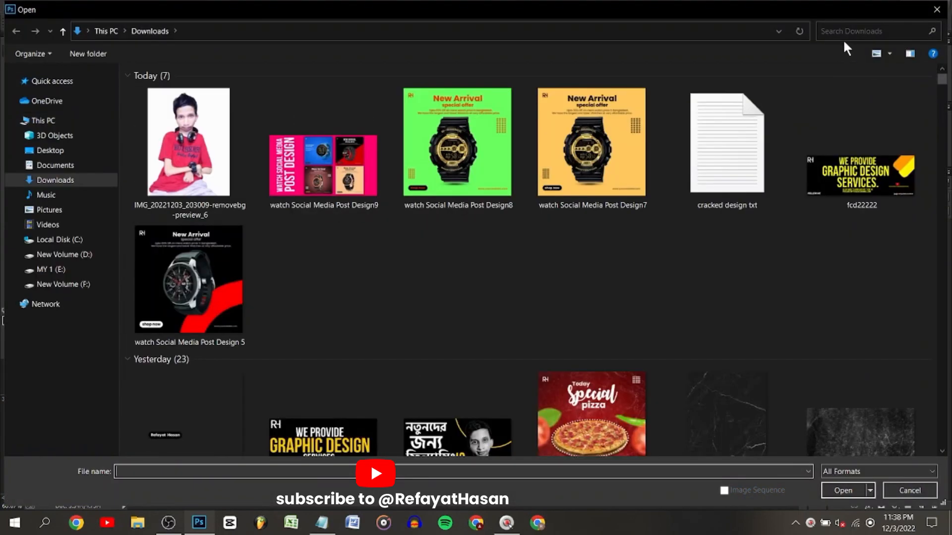
click(842, 31)
text(rh logo)
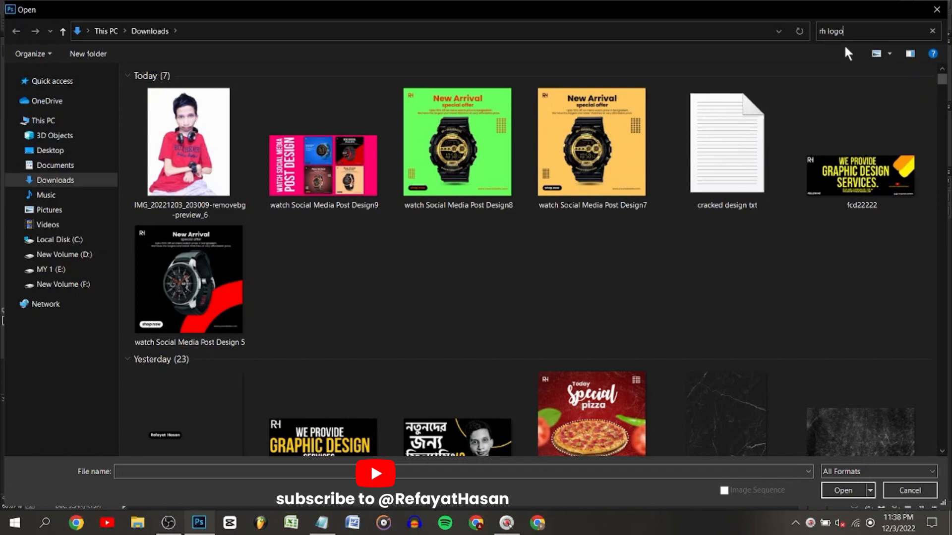
key(Return)
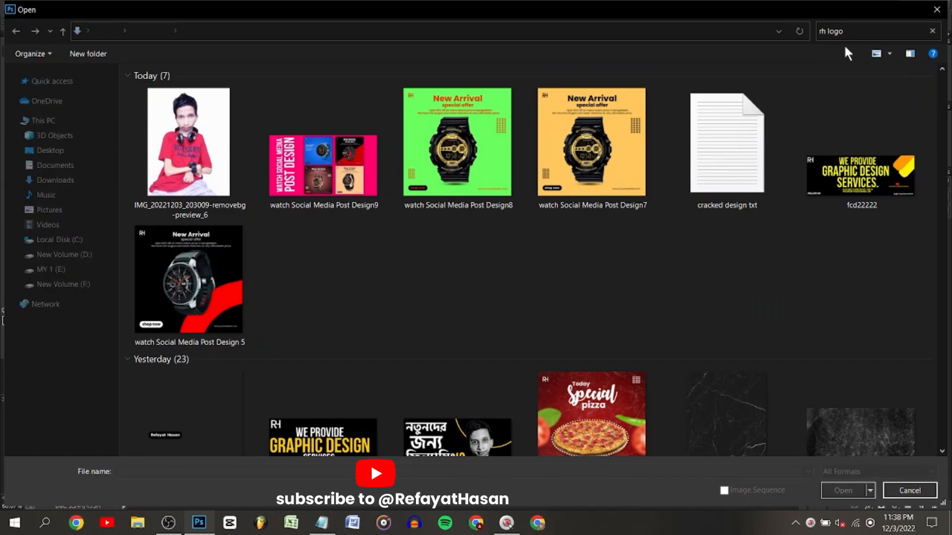
click(169, 188)
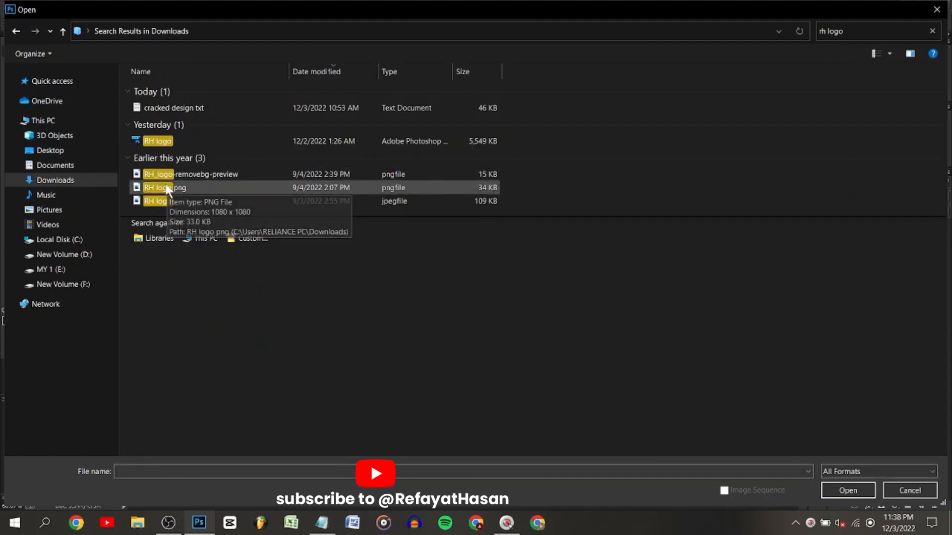
click(843, 492)
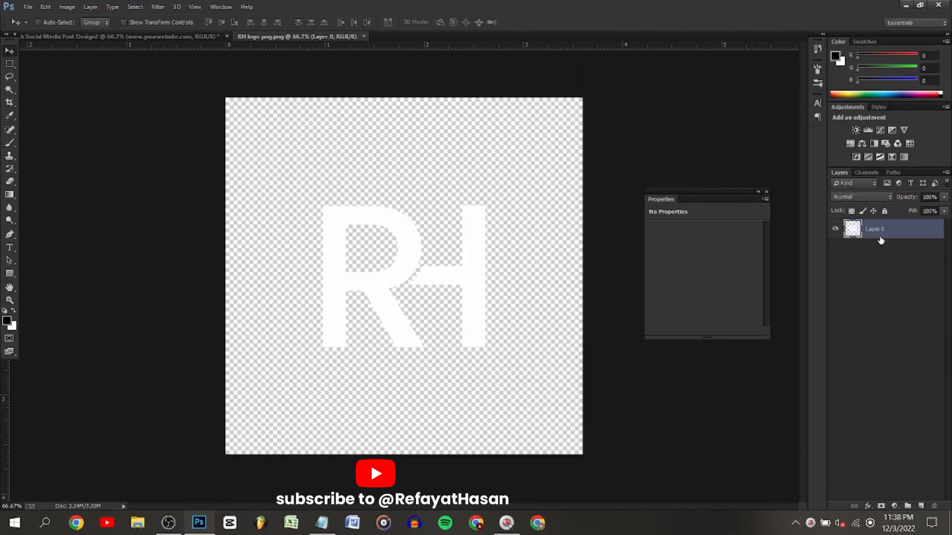
Convert the RH logo layer to a smart object and bring it into the watch post document.
right_click(878, 234)
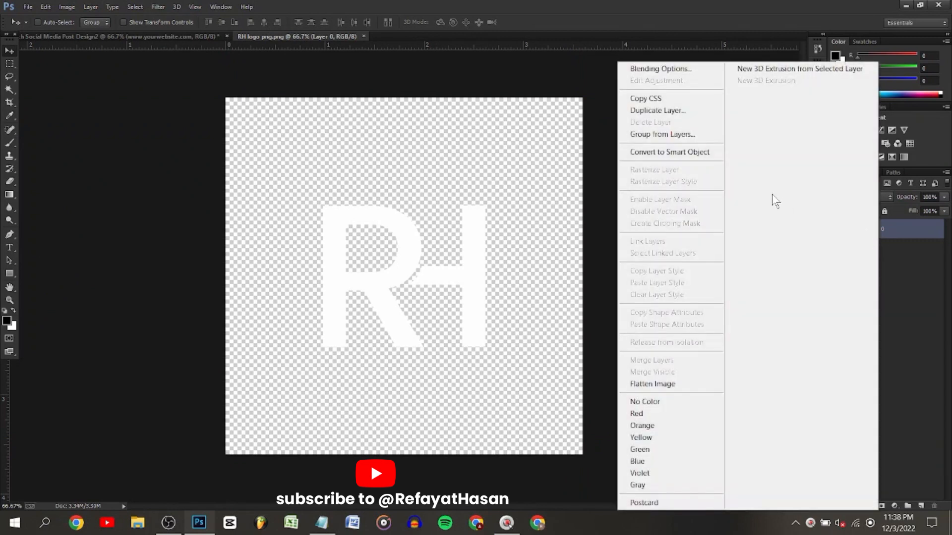
click(684, 152)
drag(342, 274, 371, 177)
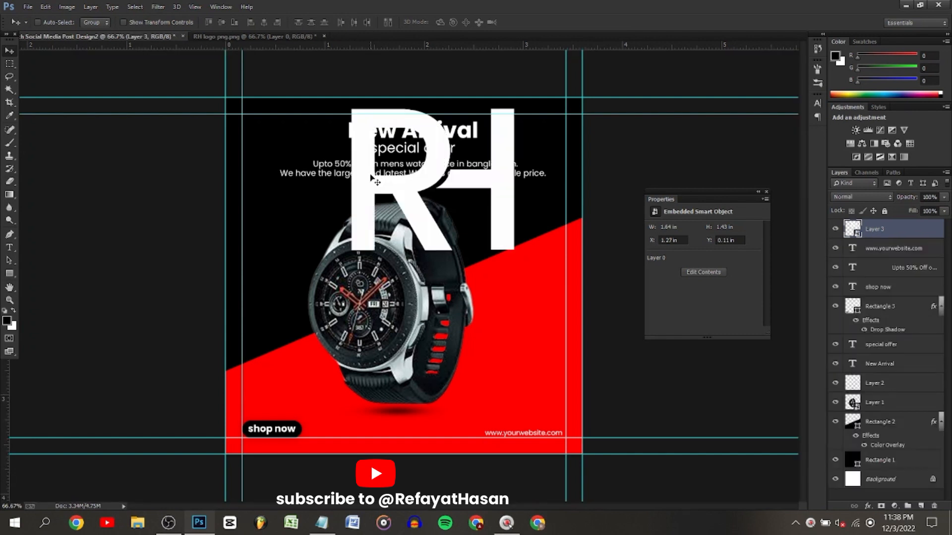
Scale the RH logo down to about 15% and place it near the post's upper-left margin guides.
key(ctrl+t)
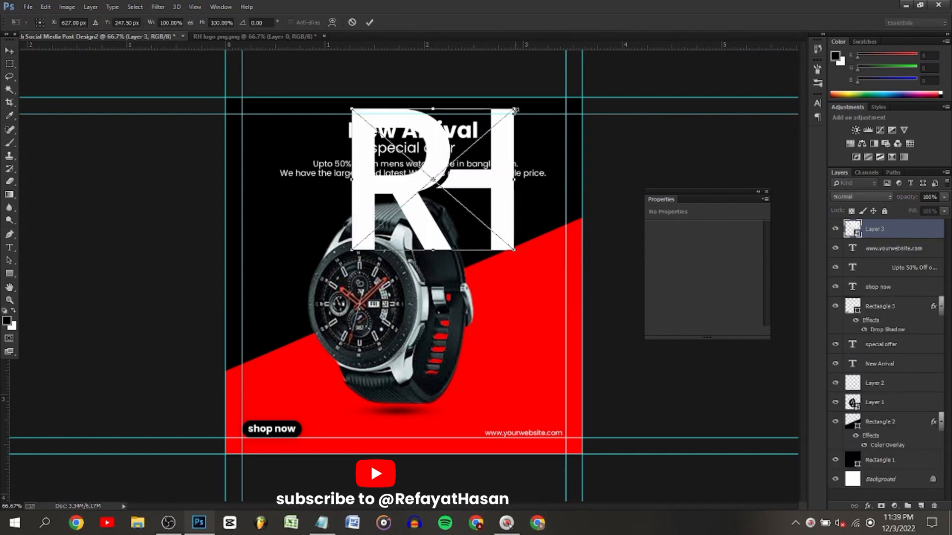
drag(516, 110, 252, 138)
click(369, 22)
Shrink the RH logo further to about 12% and nudge it up against the upper margin guide.
key(ctrl+t)
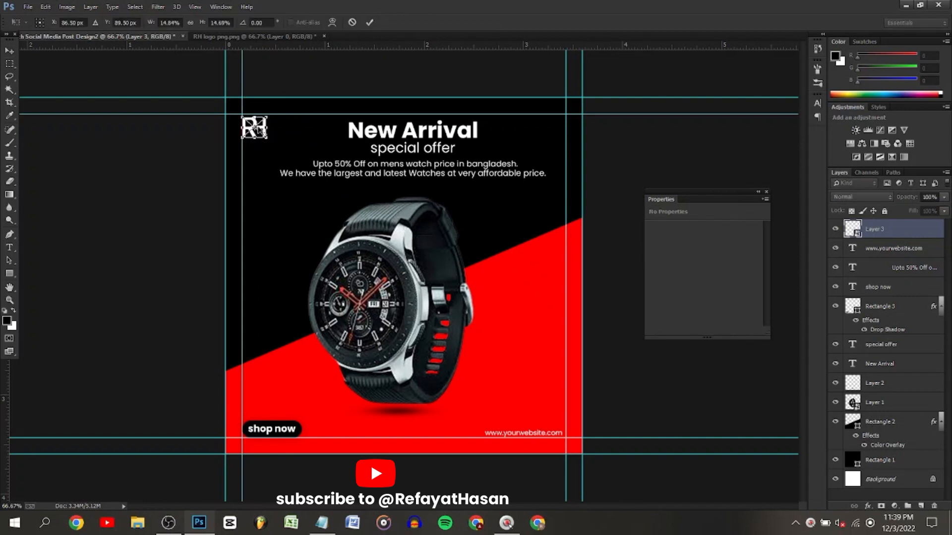
drag(267, 116, 263, 121)
key(ctrl+z)
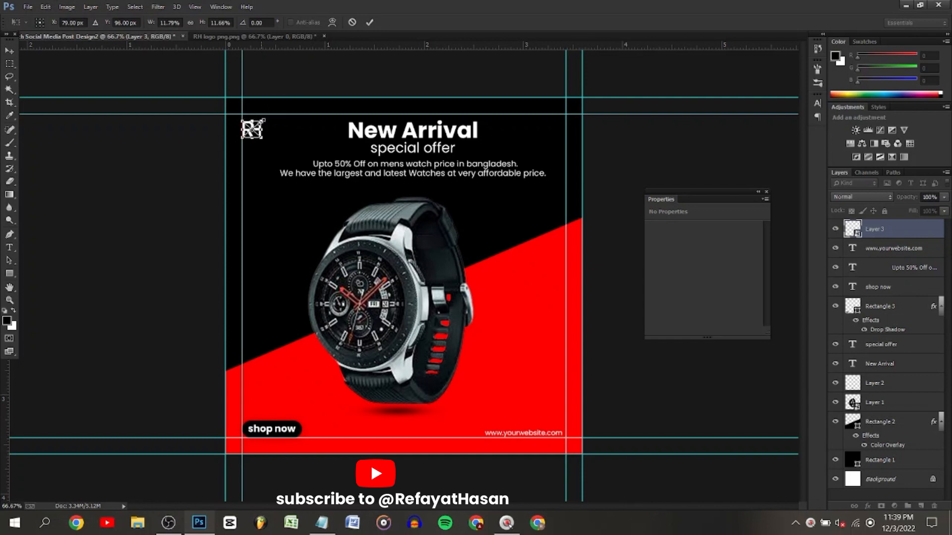
click(370, 22)
key(Up)
key(Up)
key(Up)
key(Up)
key(Up)
key(Up)
key(Up)
key(Up)
key(Up)
key(Up)
key(Up)
key(Up)
key(Up)
key(Up)
key(Up)
key(Up)
key(Up)
key(Up)
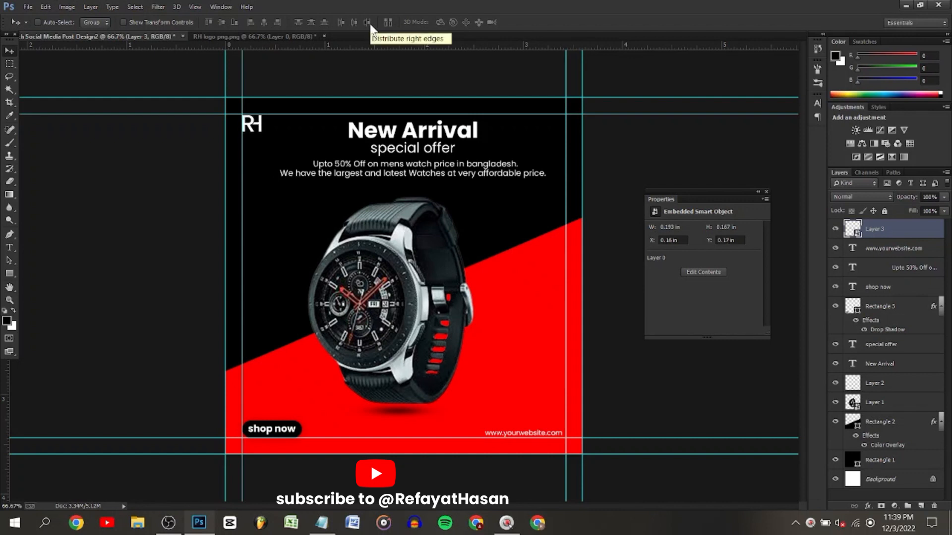
Shift the "New Arrival", "special offer" and "Upto 50% Off" texts together slightly left and down.
click(886, 364)
shift+click(892, 344)
ctrl+click(910, 268)
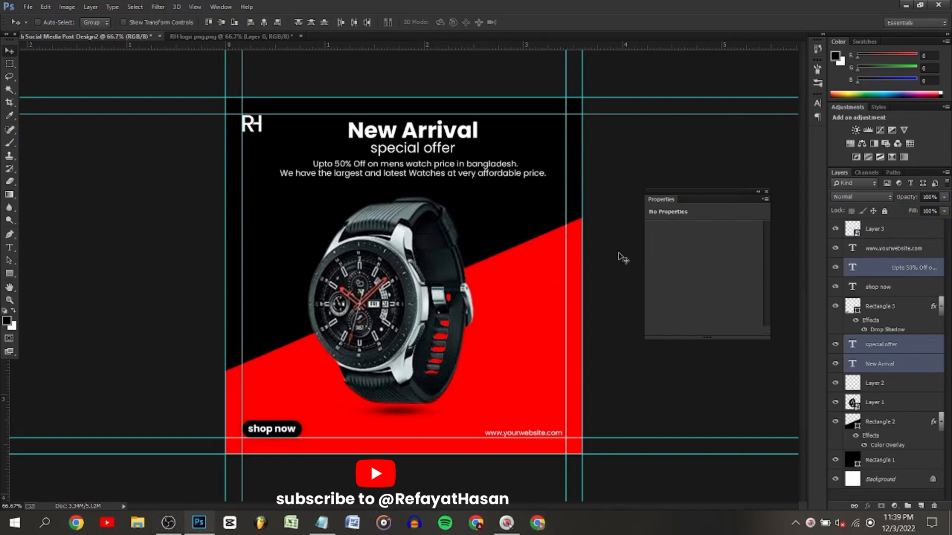
drag(424, 156, 409, 163)
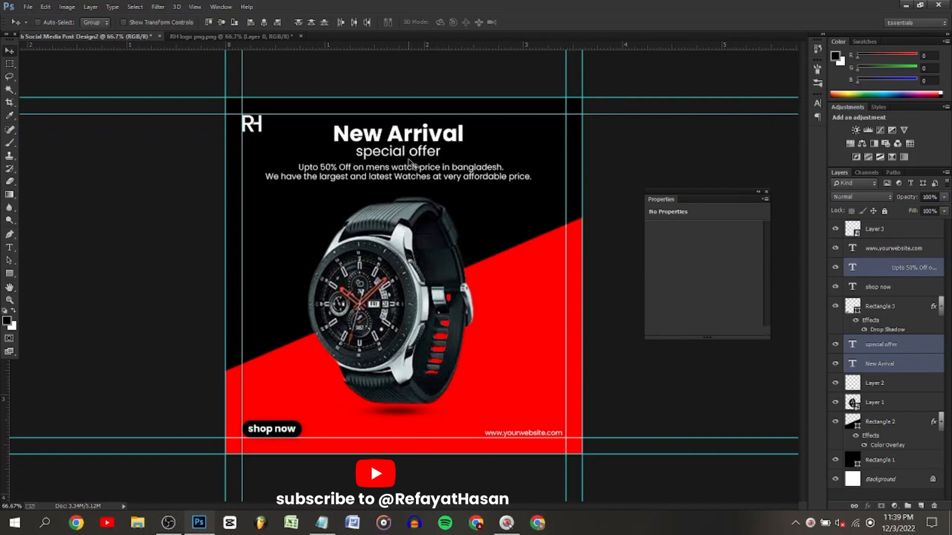
Fine-tune the RH logo's size to about 11.5% at the upper-left margin corner.
click(930, 234)
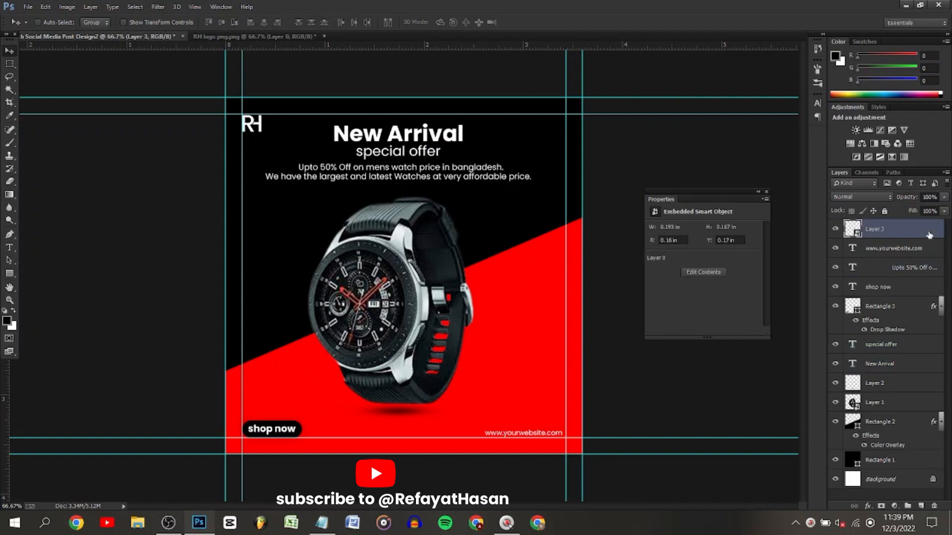
key(ctrl+t)
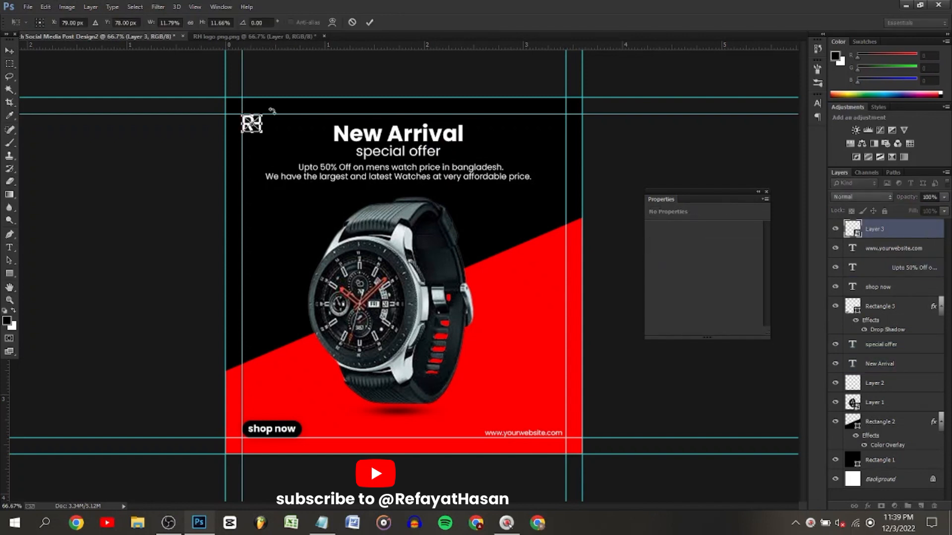
drag(263, 117, 265, 117)
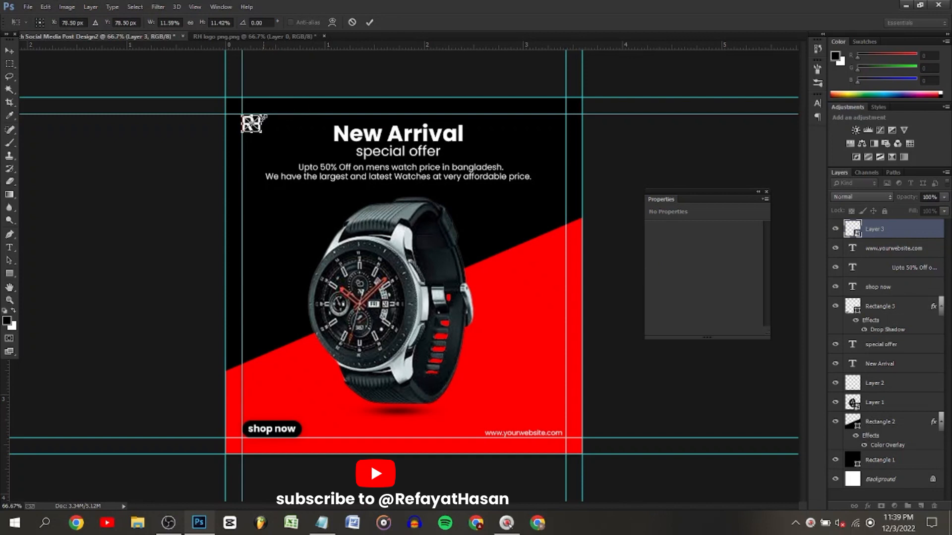
click(368, 22)
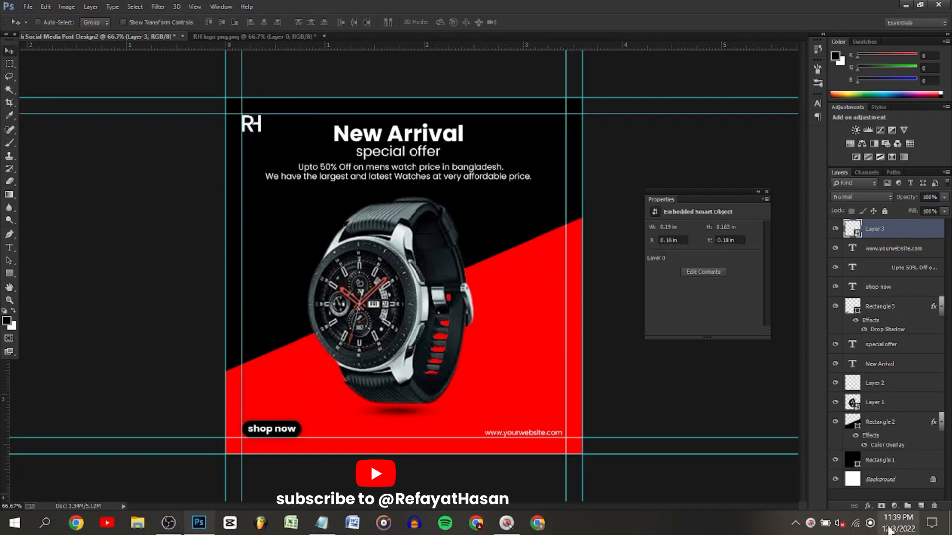
Draw a white 24 px circle on a new layer, on the black area left of the watch.
click(921, 505)
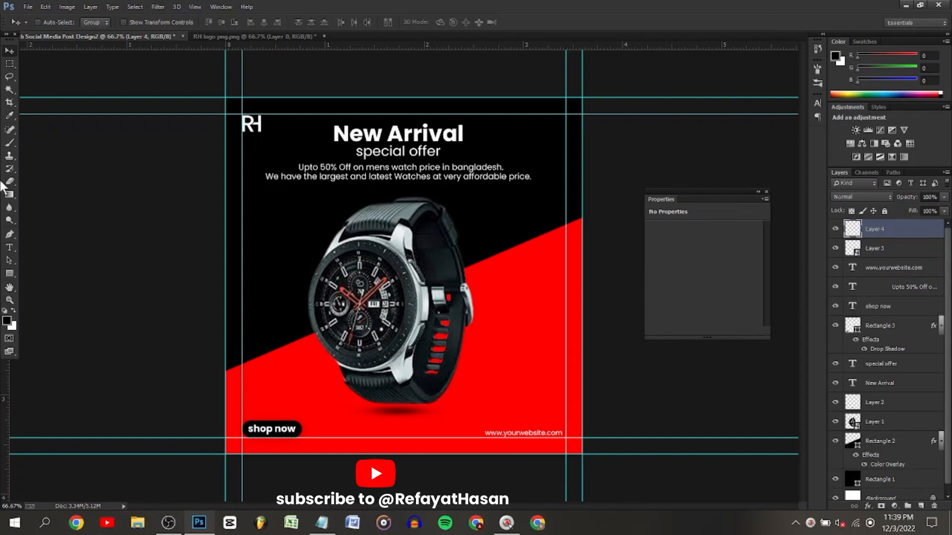
click(10, 275)
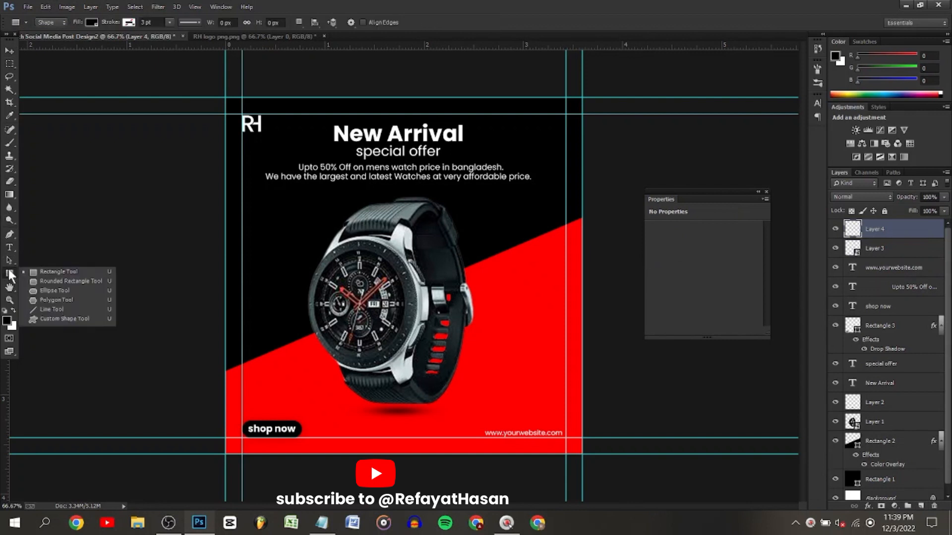
click(31, 292)
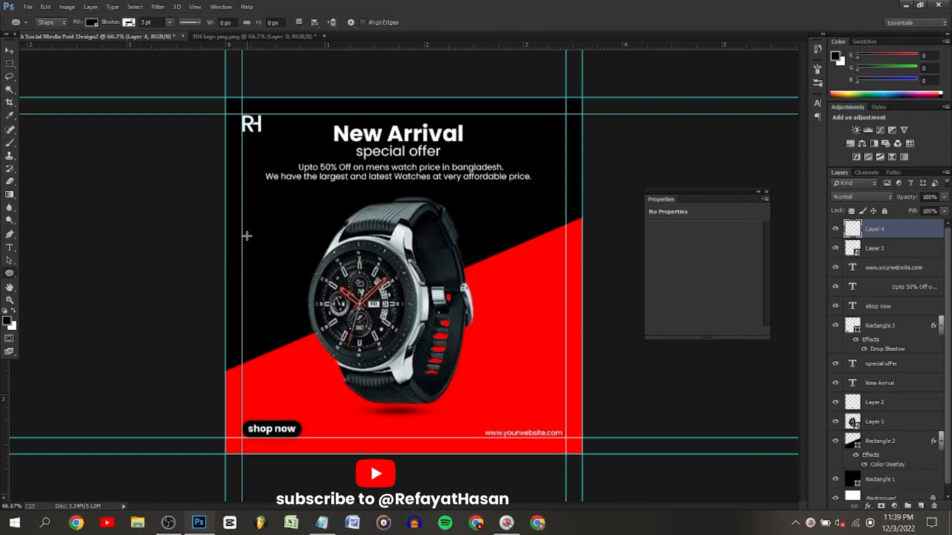
drag(247, 236, 257, 244)
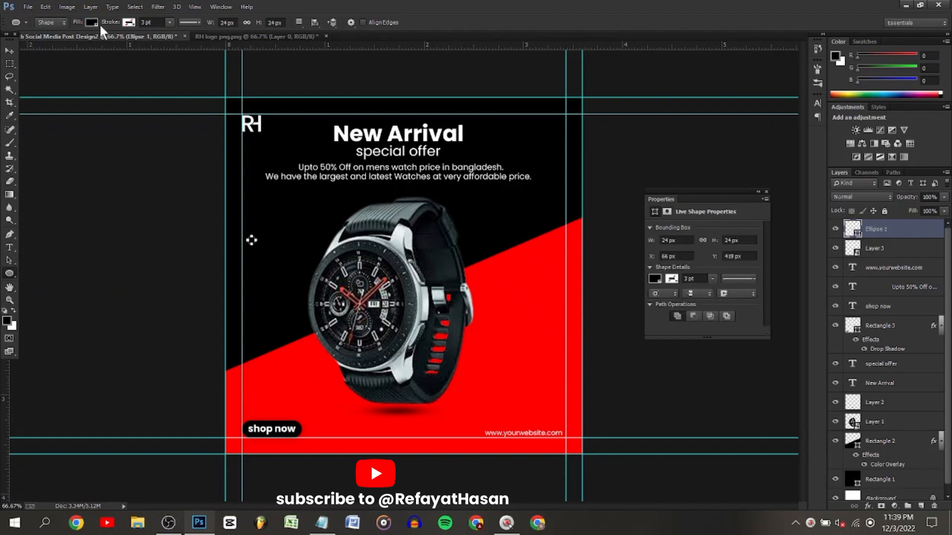
click(93, 24)
click(60, 71)
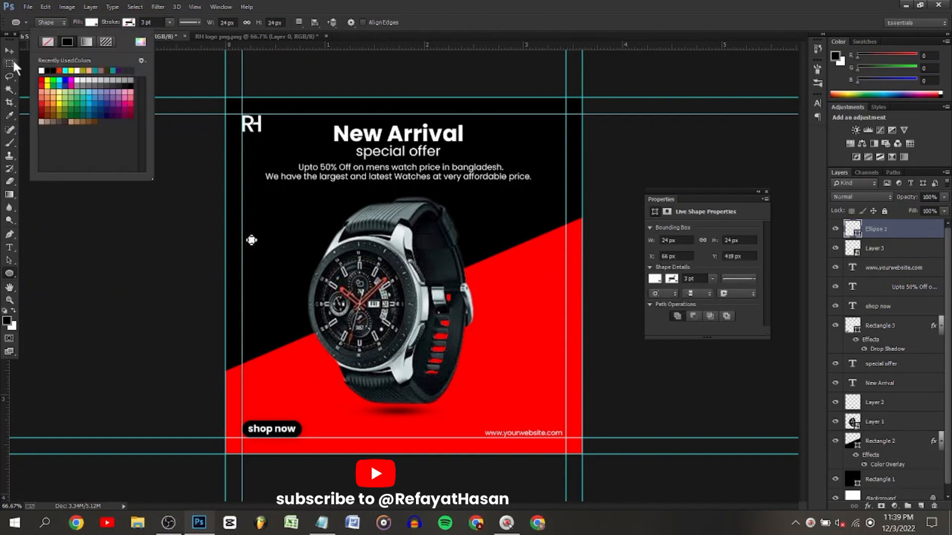
click(11, 55)
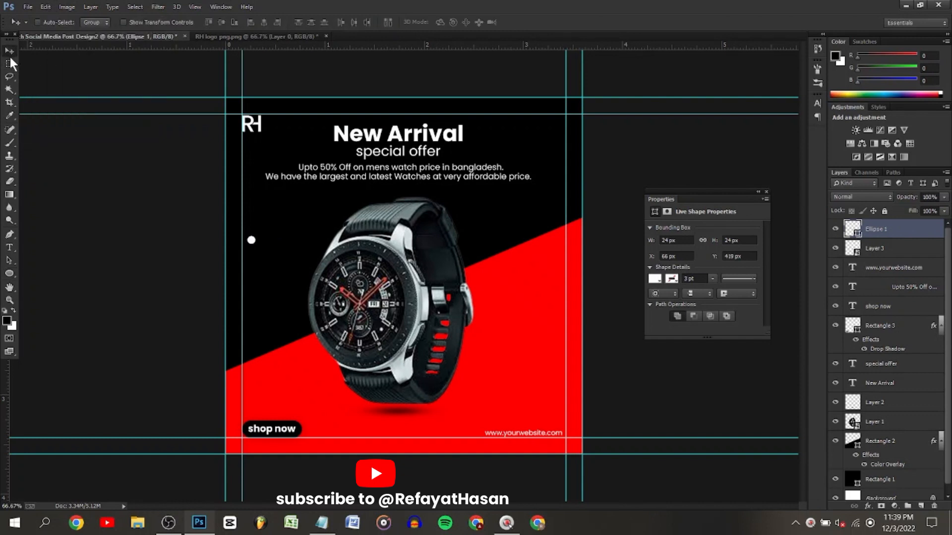
Duplicate the white circle four times, offsetting each copy to the right to form an evenly spaced row of five.
key(ctrl+j)
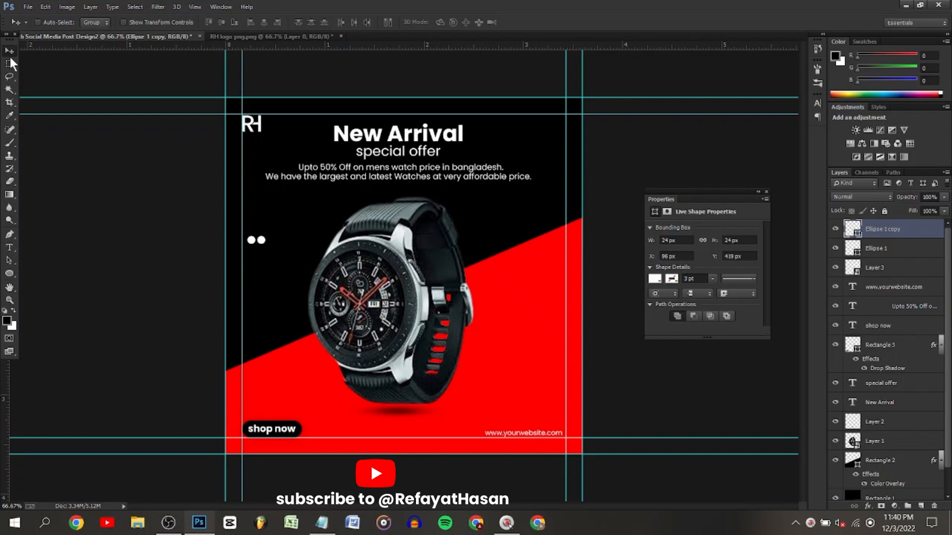
key(ctrl+j)
key(Right)
key(Right)
key(Right)
key(Right)
key(Right)
key(Right)
key(Right)
key(Right)
key(Right)
key(Right)
key(Right)
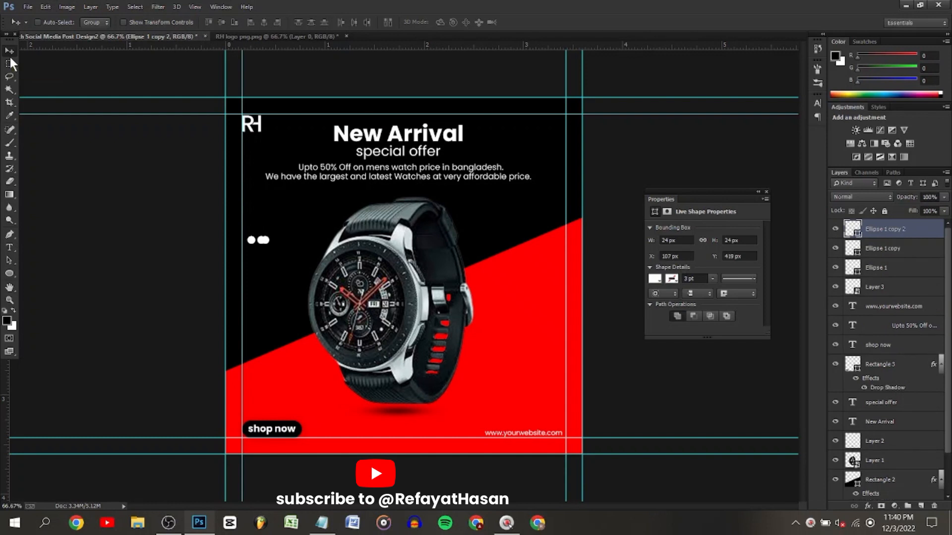
key(ctrl+j)
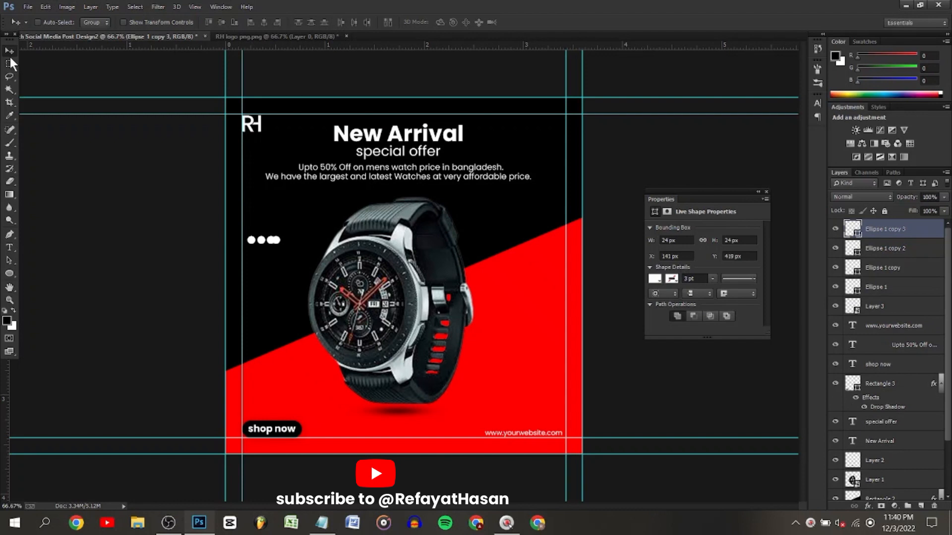
key(ctrl+j)
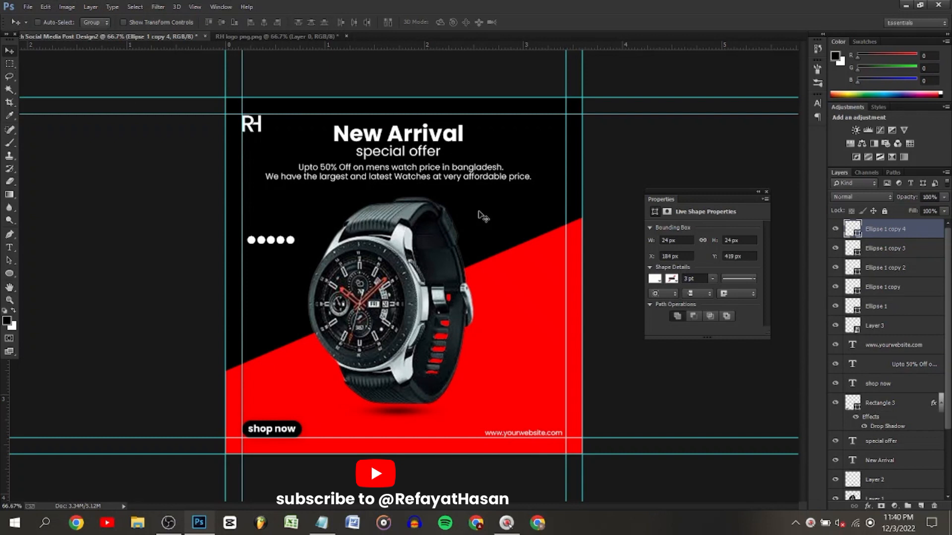
Group the five circles, then duplicate the group and move the copy down to form a second row.
shift+click(875, 307)
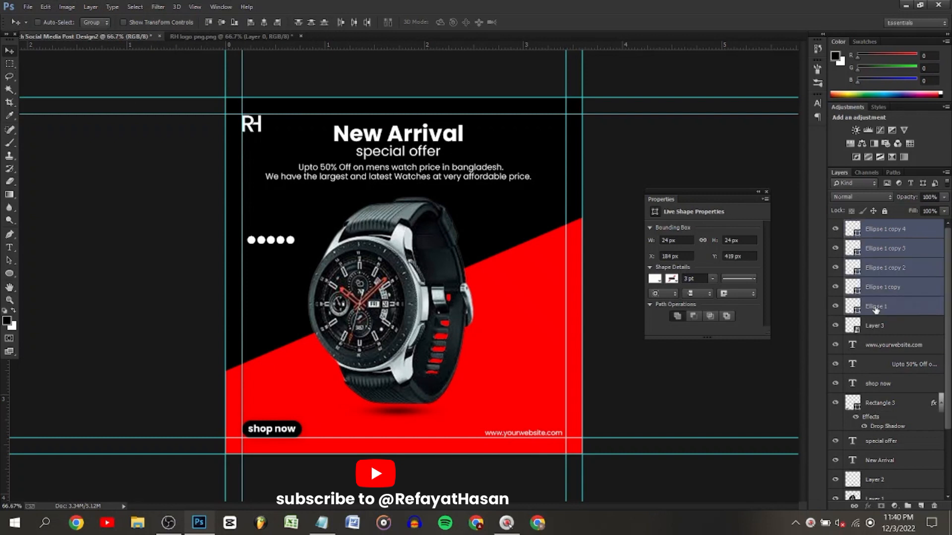
key(ctrl+g)
key(ctrl+j)
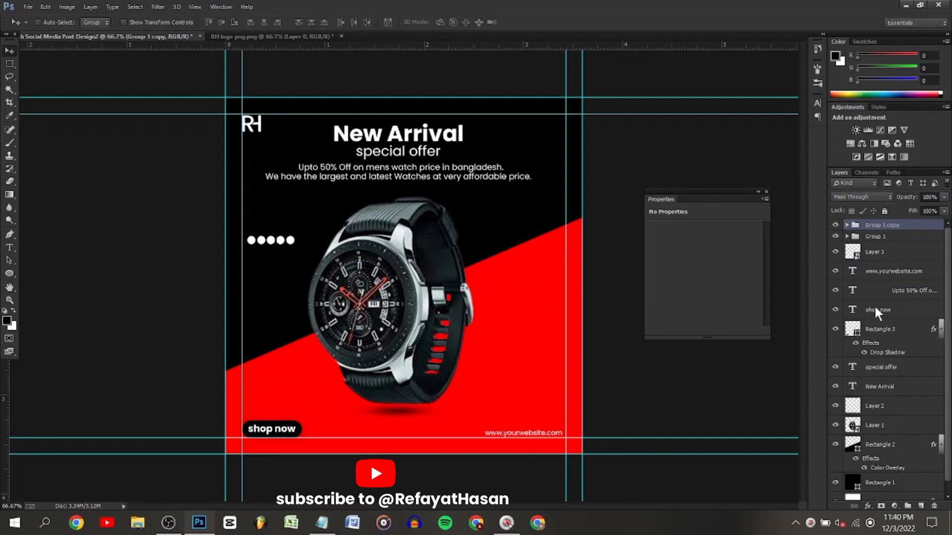
key(Down)
key(Down)
key(Down)
key(Down)
key(Down)
key(Down)
key(Down)
key(Down)
key(Down)
key(Down)
key(Down)
key(Down)
key(Down)
key(Down)
key(Down)
key(Down)
key(Down)
key(Down)
key(Down)
key(Down)
key(Down)
key(Down)
key(Down)
key(Down)
key(Down)
key(Down)
Add a third and a fourth row of circles by duplicating the row group and moving each copy down by equal spacing.
key(ctrl+j)
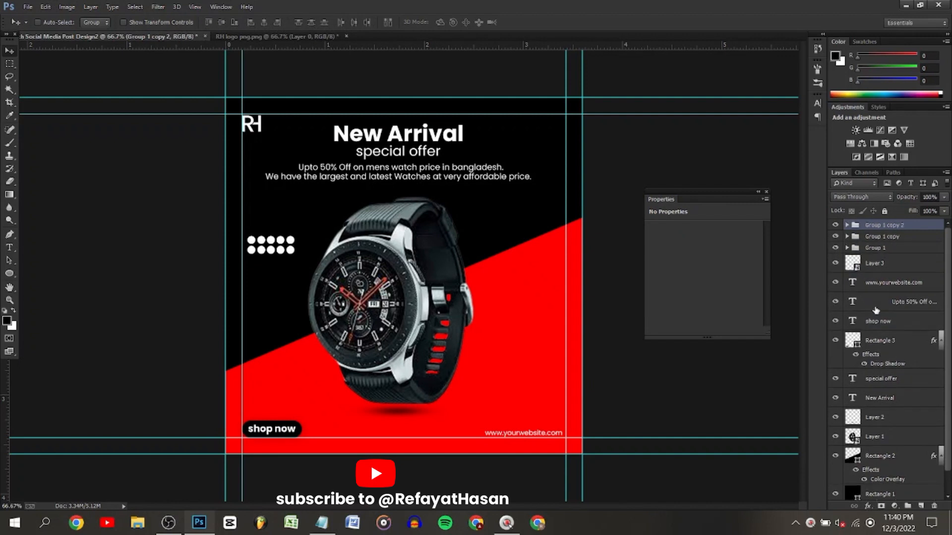
key(Down)
key(Down)
key(Down)
key(Down)
key(Down)
key(Down)
key(Down)
key(Down)
key(Down)
key(Down)
key(Down)
key(Down)
key(Down)
key(Down)
key(Down)
key(Down)
key(Down)
key(Down)
key(Down)
key(Down)
key(Down)
key(Down)
key(Down)
key(Down)
key(Down)
key(ctrl+j)
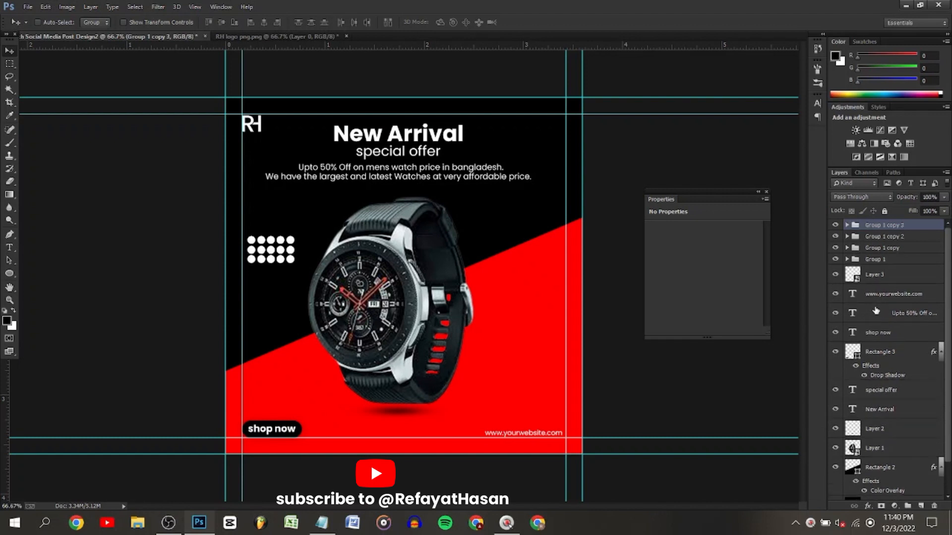
key(Down)
key(Down)
key(Down)
key(Down)
key(Down)
key(Down)
key(Down)
key(Down)
key(Down)
key(Down)
key(Down)
key(Down)
key(Down)
key(Down)
key(Down)
key(Down)
key(Down)
key(Down)
key(Down)
key(Down)
key(Down)
key(Down)
key(Down)
key(Down)
key(Down)
Add a fifth row of circles by duplicating the fourth row group and moving the copy down by the same spacing.
key(ctrl+j)
key(Down)
key(Down)
key(Down)
key(Down)
key(Down)
key(Down)
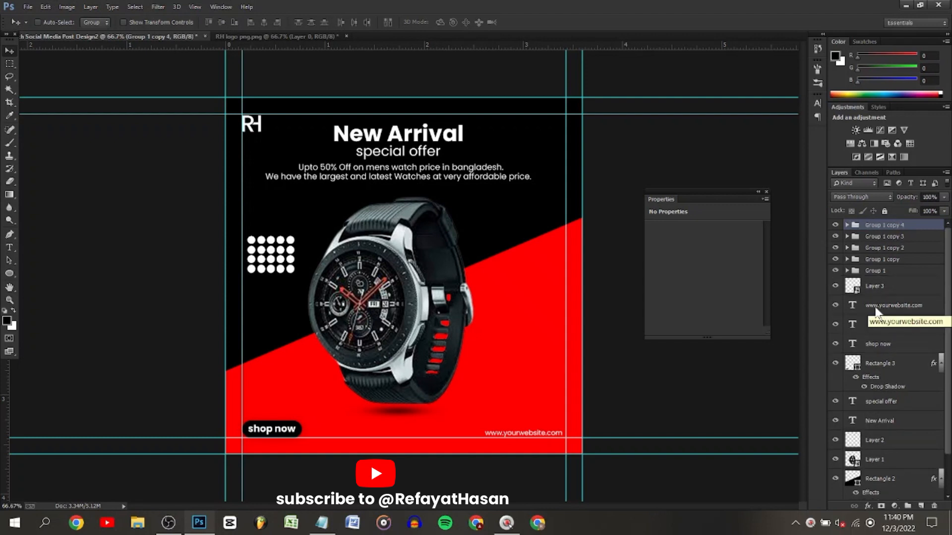
key(Down)
key(Down)
key(Down)
key(Down)
key(Down)
key(Down)
key(Down)
key(Down)
key(Down)
key(Down)
key(Down)
key(Down)
key(Down)
key(Down)
key(Down)
key(Down)
key(Down)
key(Down)
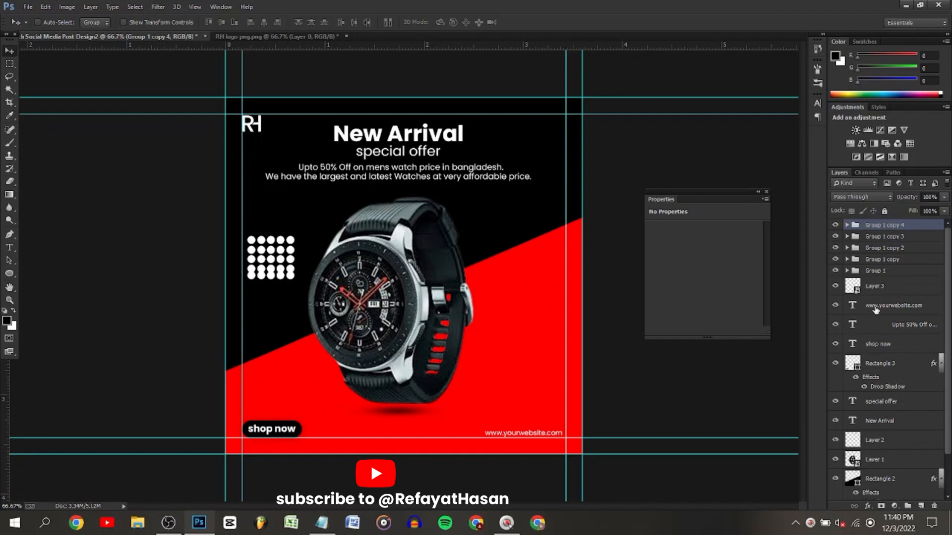
key(Down)
key(Down)
key(Down)
key(Down)
key(Down)
key(Down)
Group all five circle rows into one dot grid and scale it down proportionally to about 53%.
shift+click(886, 271)
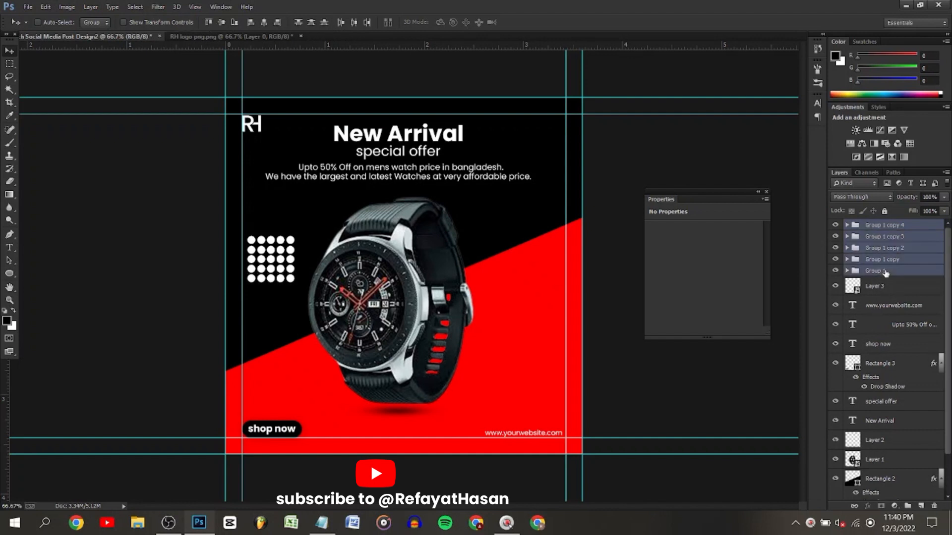
key(ctrl+g)
key(ctrl+t)
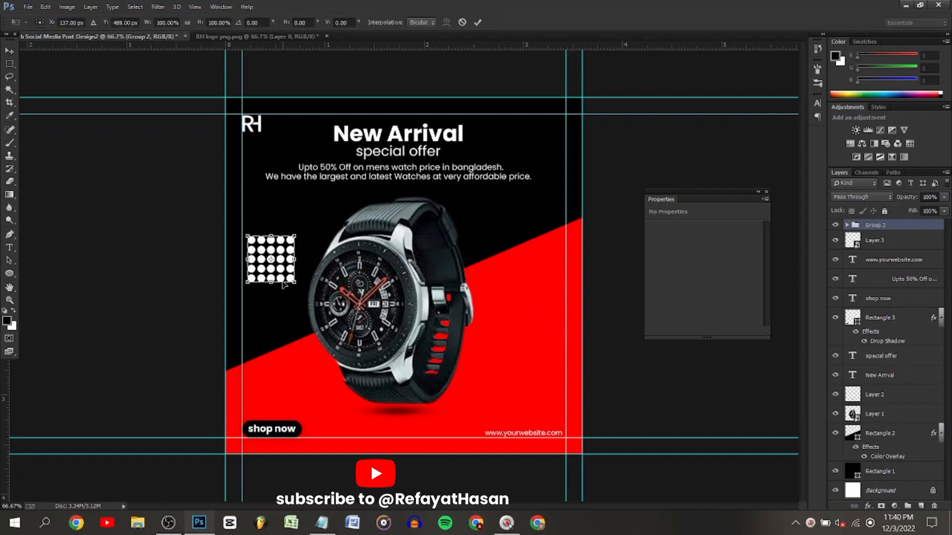
drag(246, 282, 270, 263)
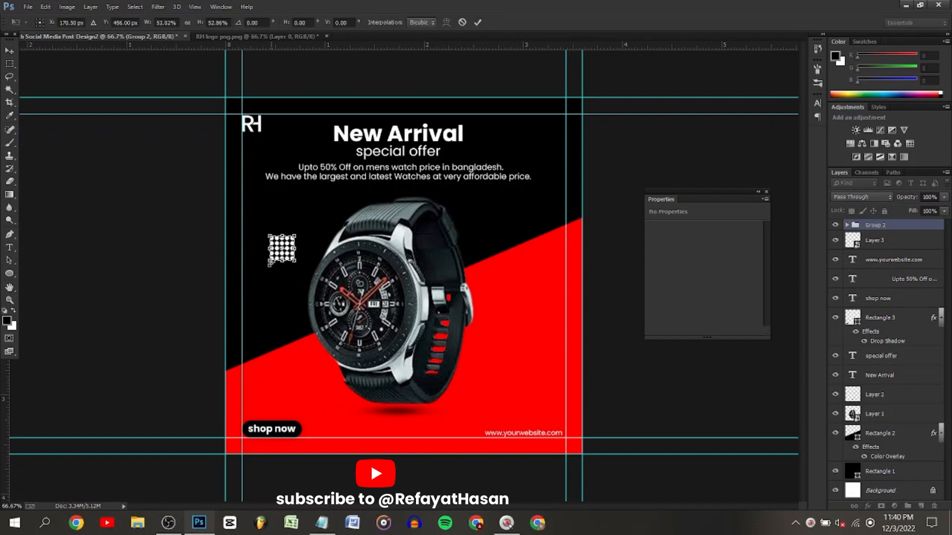
click(477, 22)
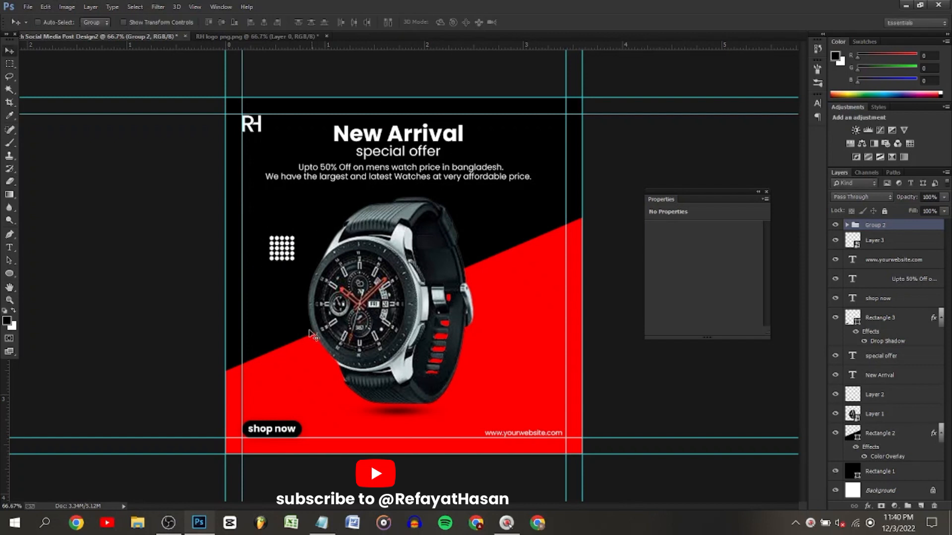
Place the dot grid in the design's upper-right margin corner at 91% opacity, with a duplicate at the left margin just above the diagonal.
drag(279, 257, 539, 141)
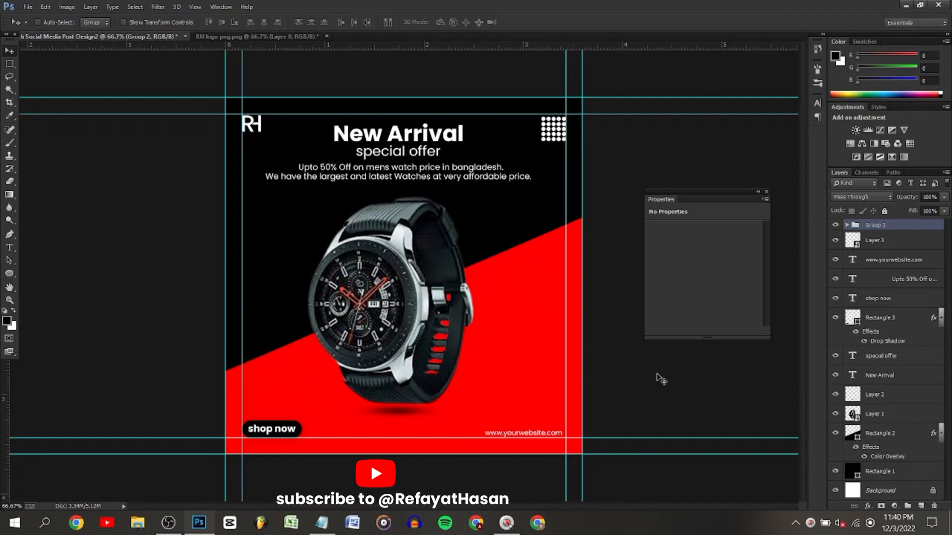
drag(913, 198, 909, 199)
key(ctrl+j)
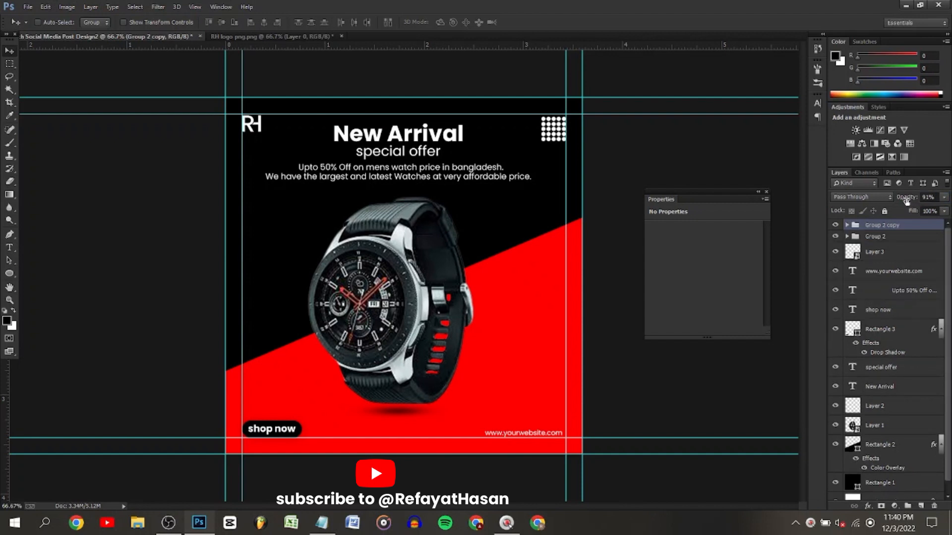
drag(553, 136, 254, 337)
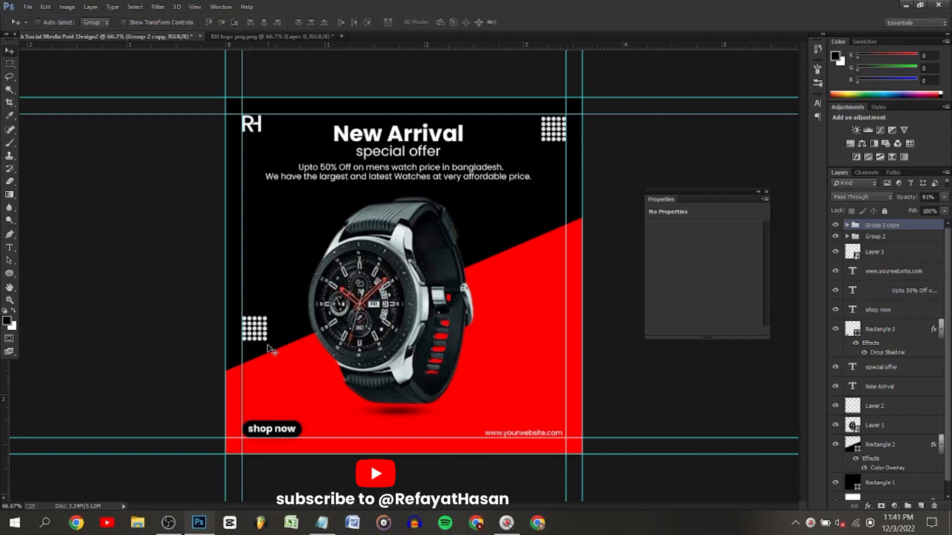
Move the watch and its shadow layer together slightly to the right.
click(879, 426)
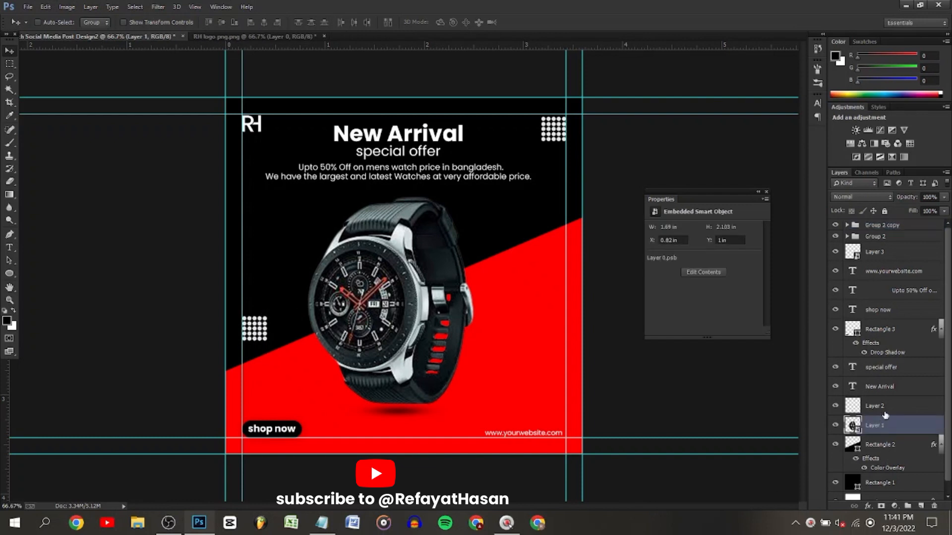
shift+click(875, 406)
drag(353, 338, 358, 338)
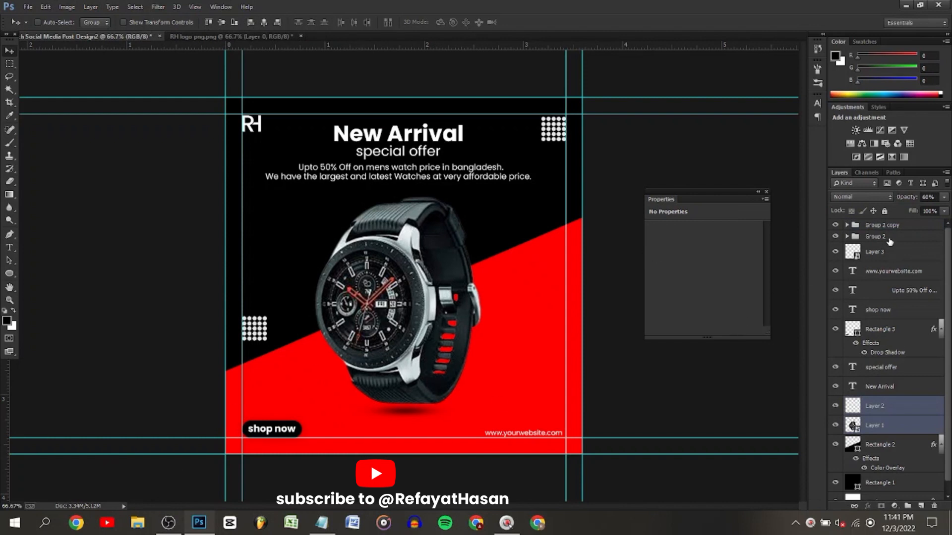
Add a Curves adjustment layer above all other layers and pull the middle of the RGB curve down slightly to darken the design.
click(878, 229)
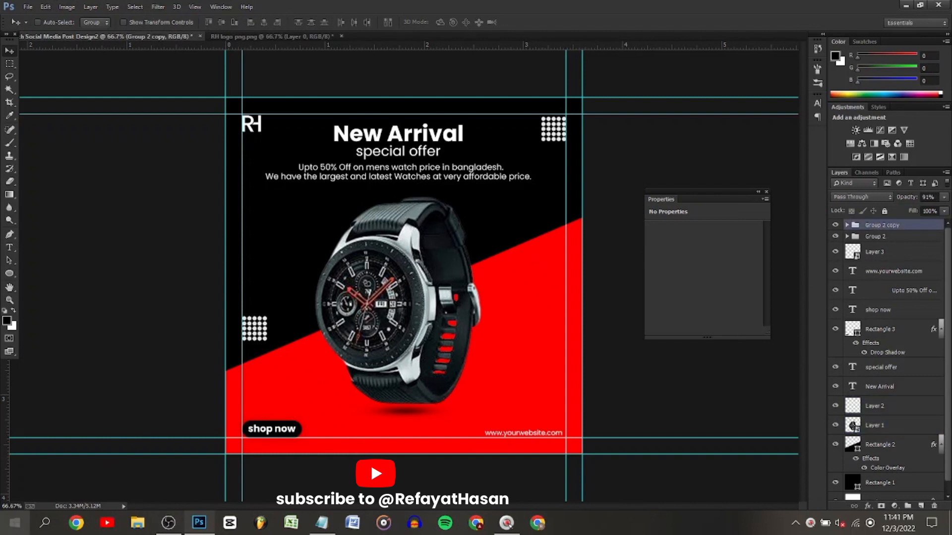
click(894, 505)
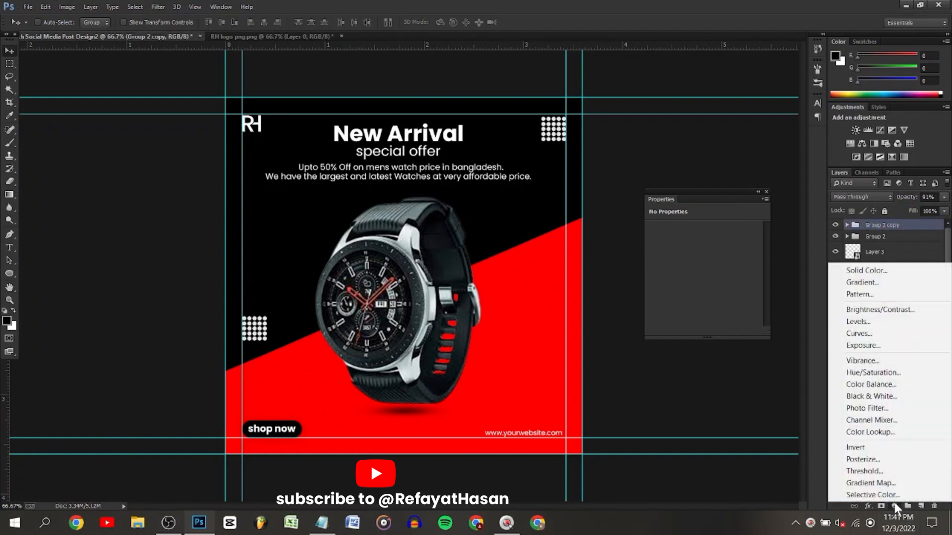
click(859, 334)
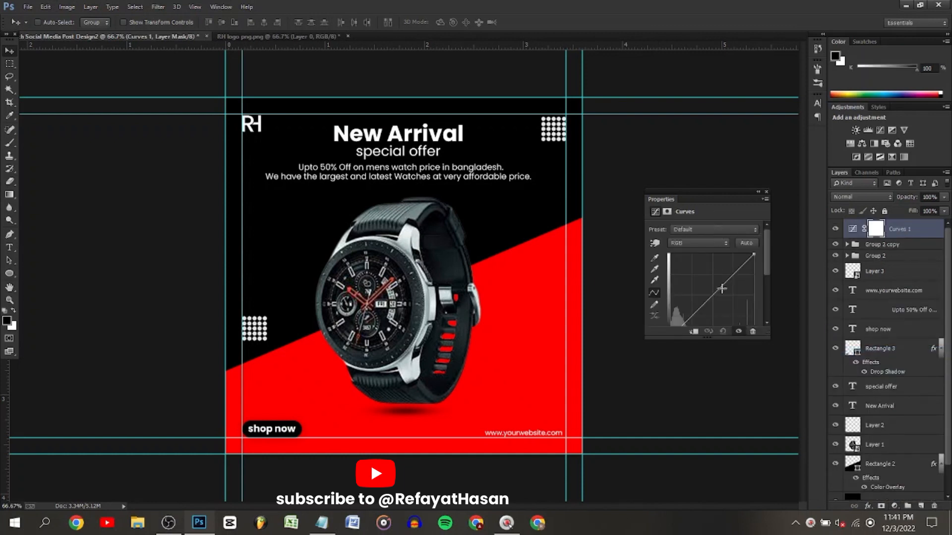
drag(720, 291, 720, 295)
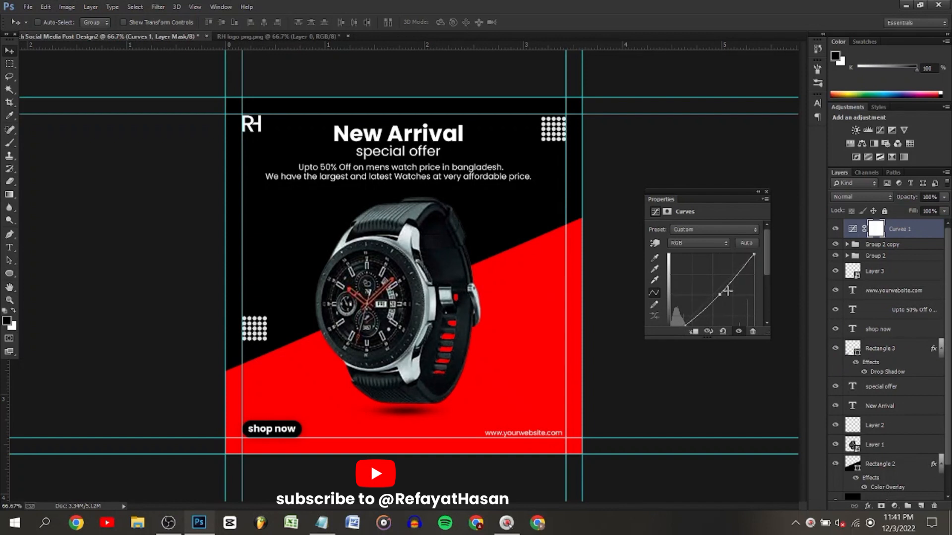
click(758, 193)
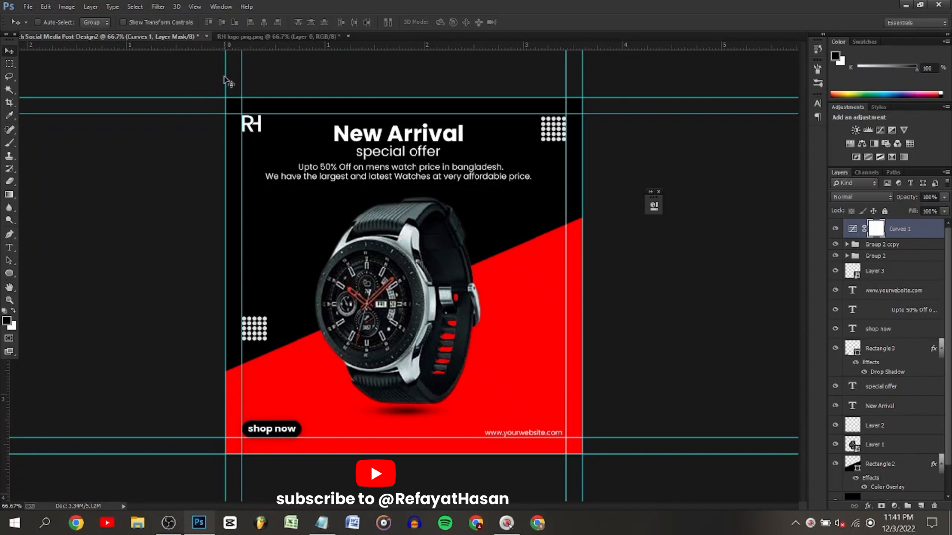
Remove all four vertical and four horizontal guides from the canvas.
drag(225, 76, 6, 62)
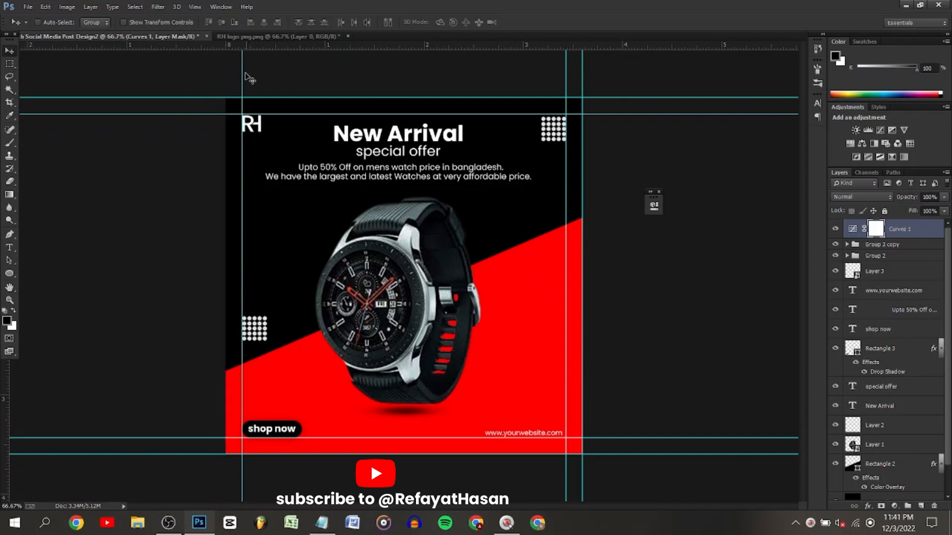
drag(242, 76, 3, 76)
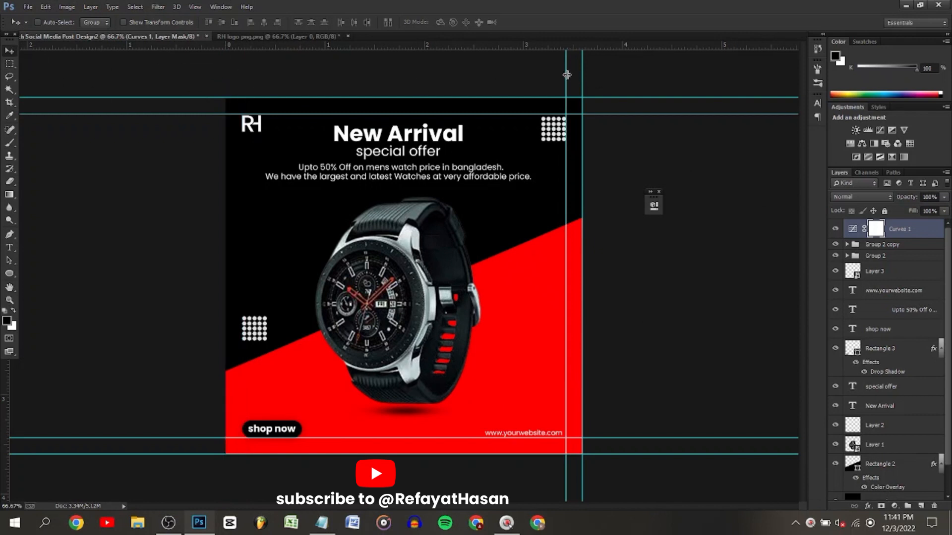
drag(566, 75, 3, 44)
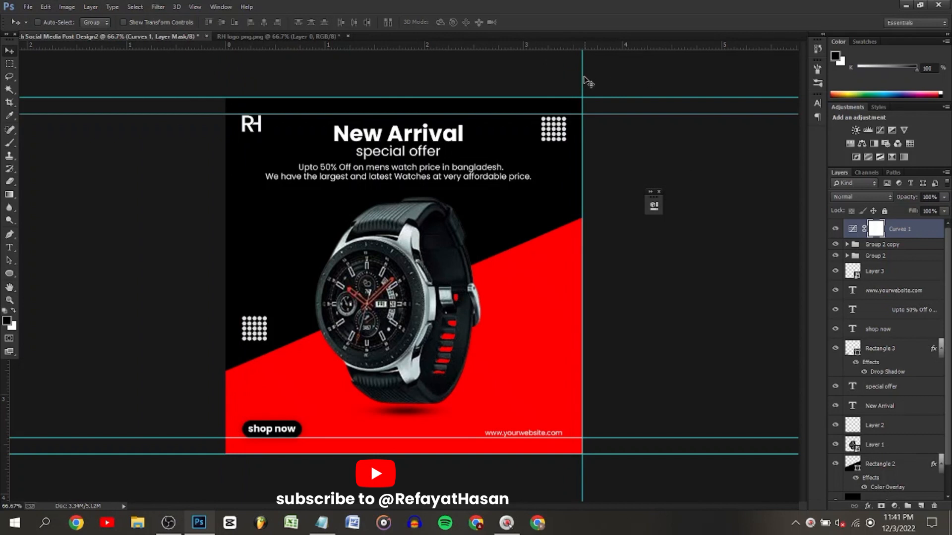
drag(582, 81, 10, 56)
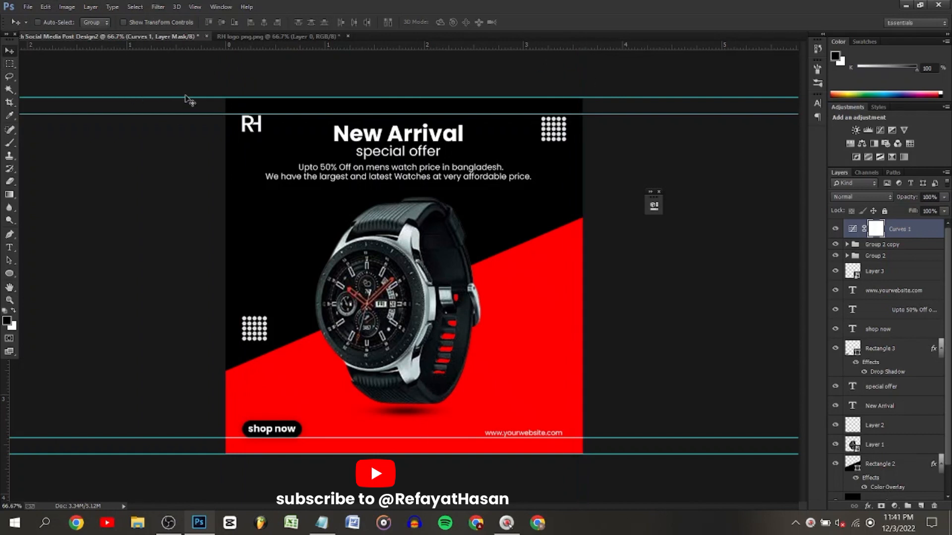
drag(187, 97, 202, 36)
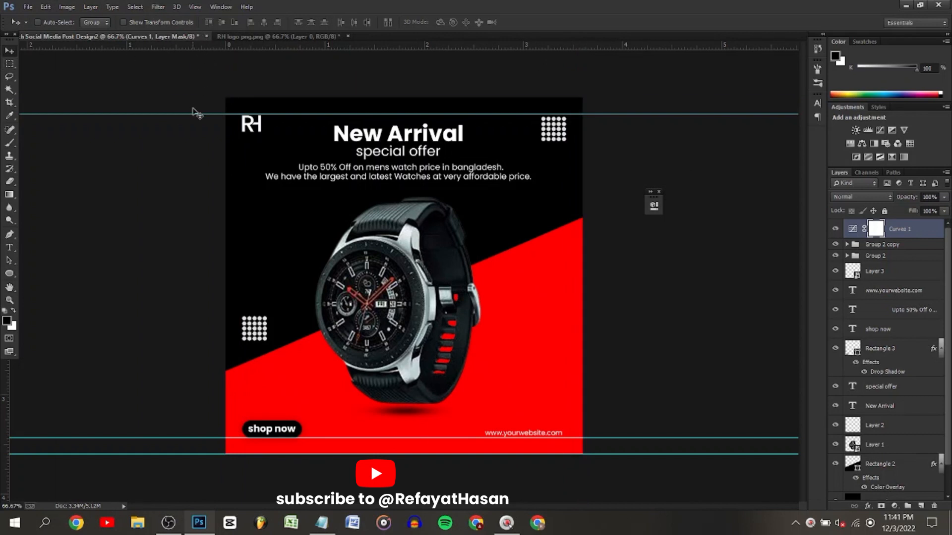
drag(194, 114, 240, 15)
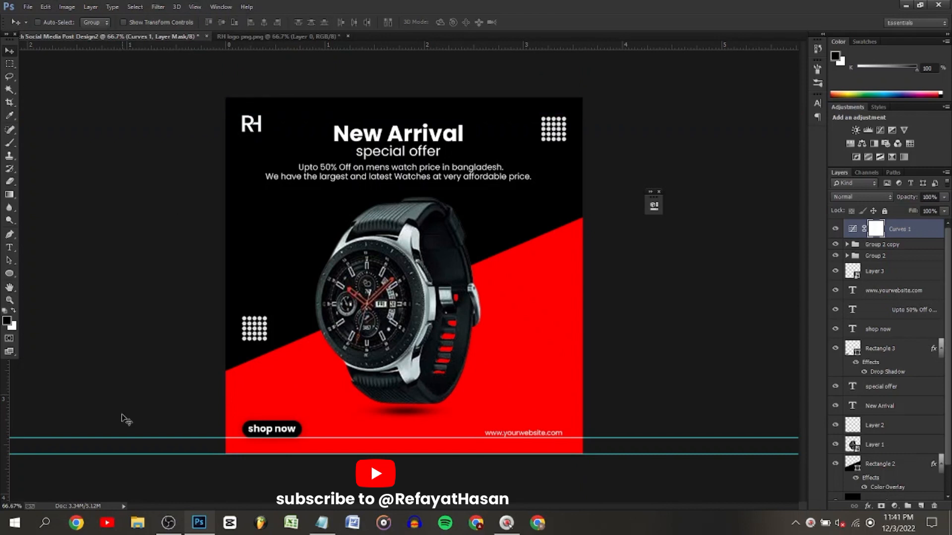
drag(123, 438, 274, 7)
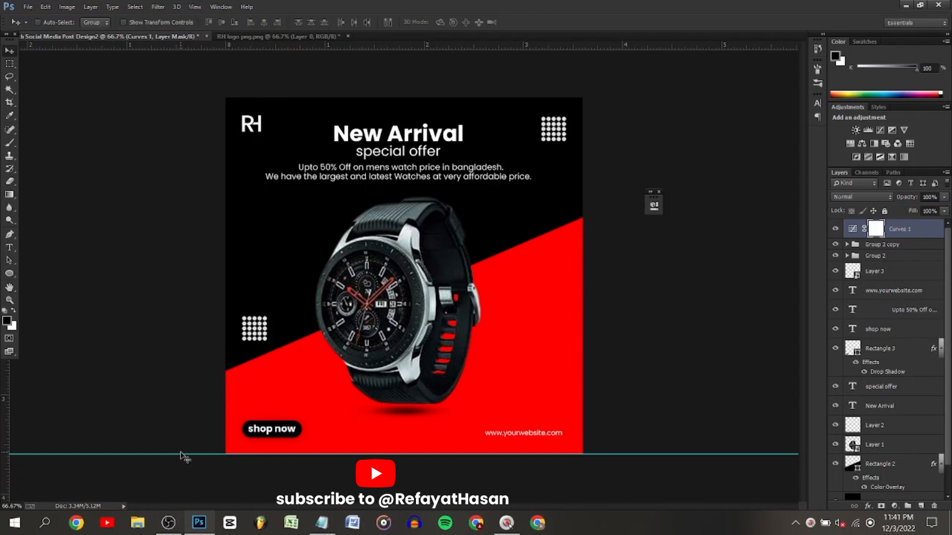
drag(180, 456, 275, 10)
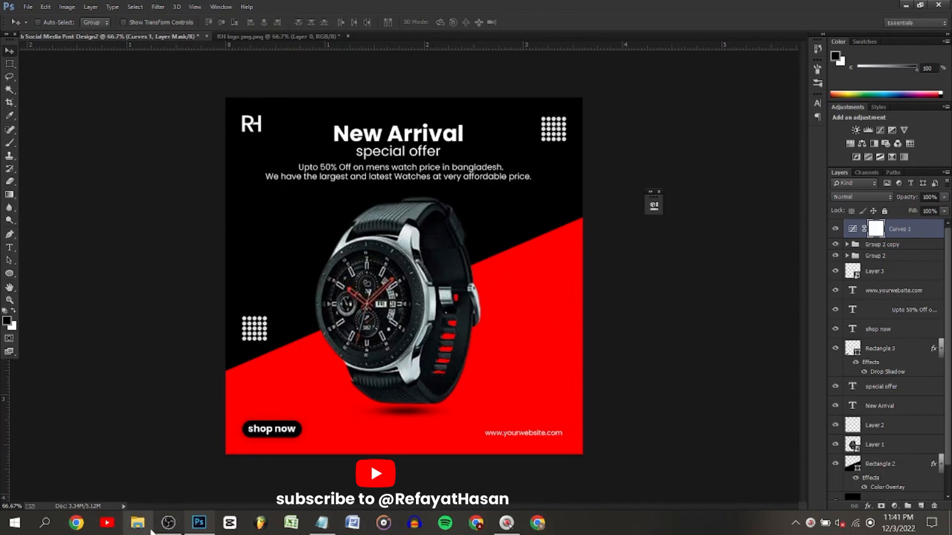
click(170, 530)
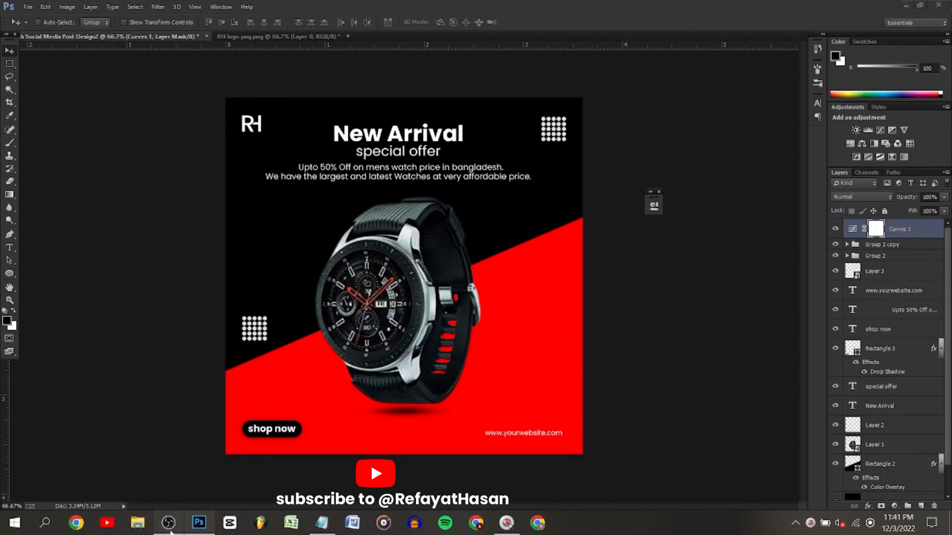